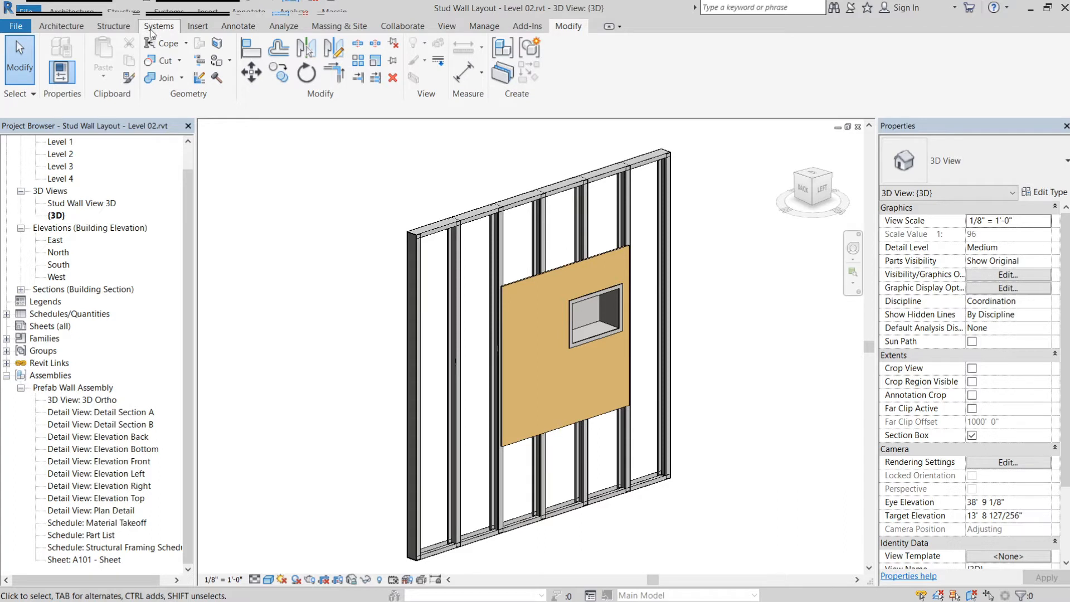
Step: Expand the project's families down to the list of piping system types, collapsing the assemblies and generic models
click(157, 28)
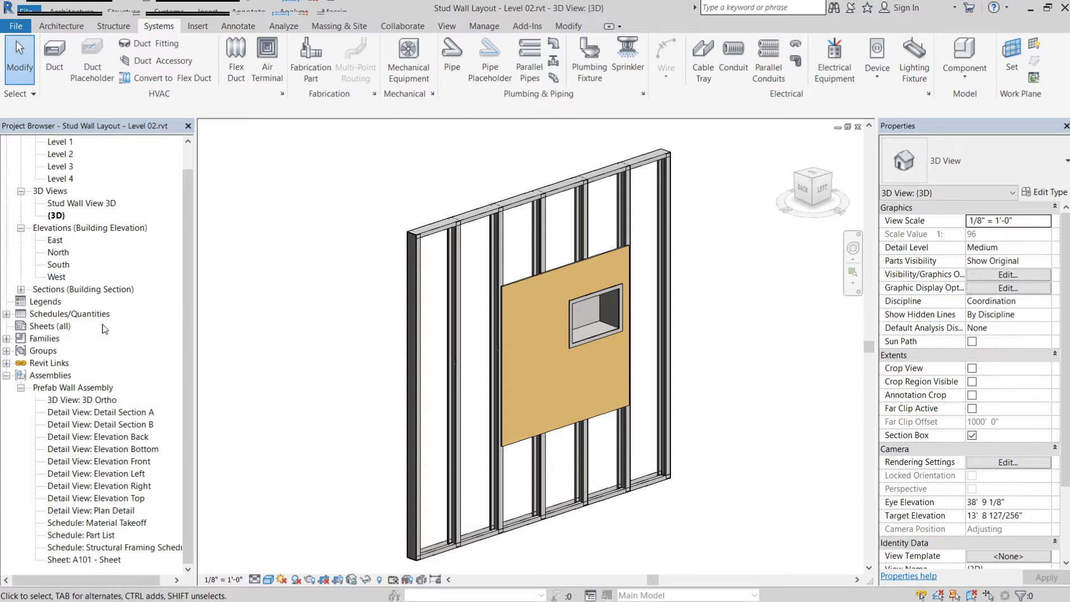
click(7, 376)
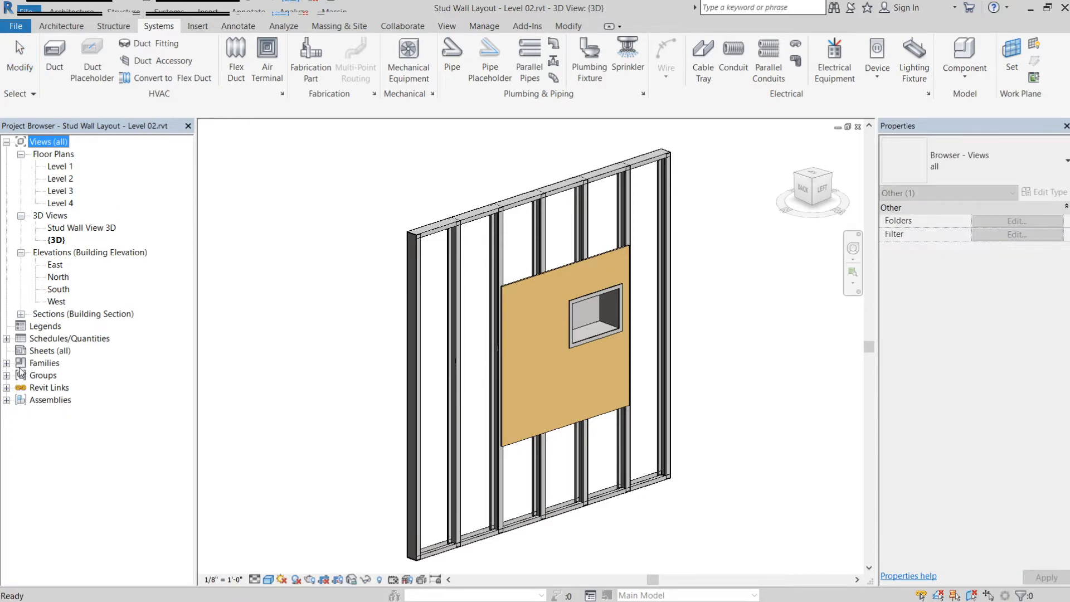
click(6, 363)
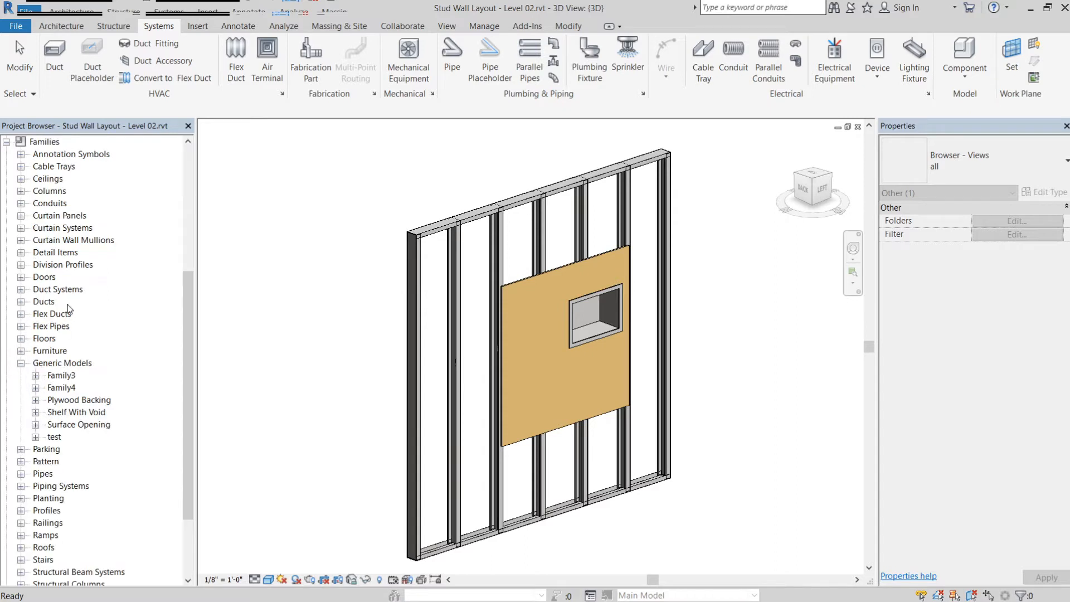
click(21, 363)
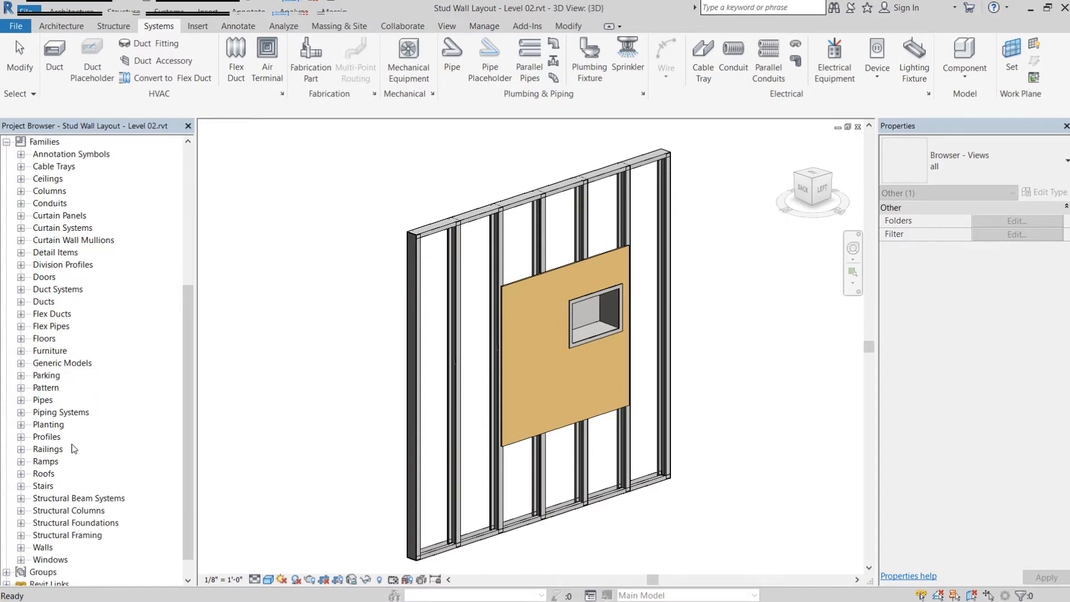
click(65, 413)
click(21, 412)
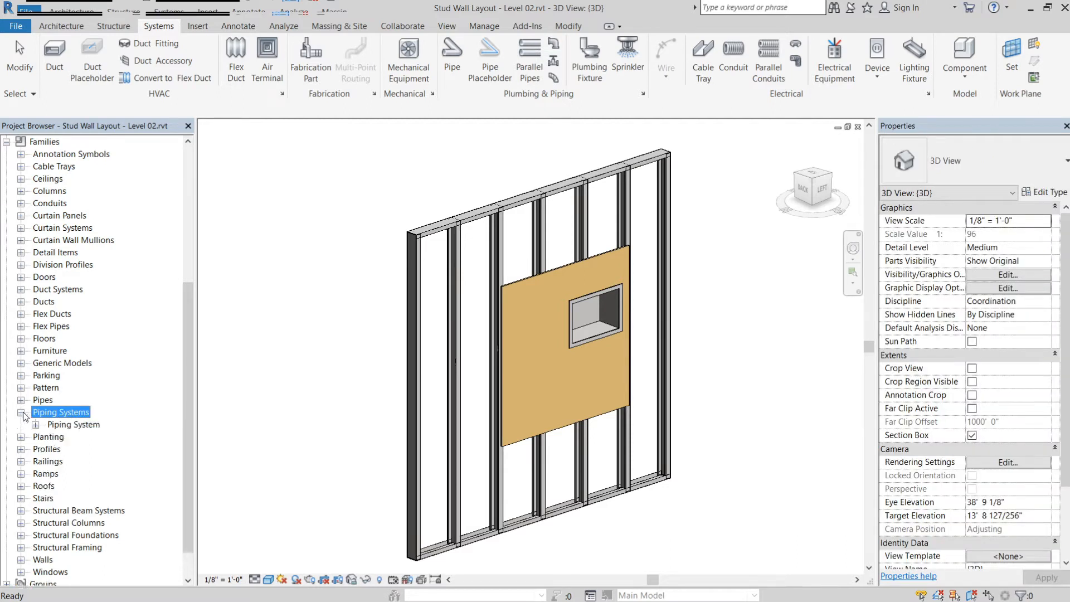
click(35, 425)
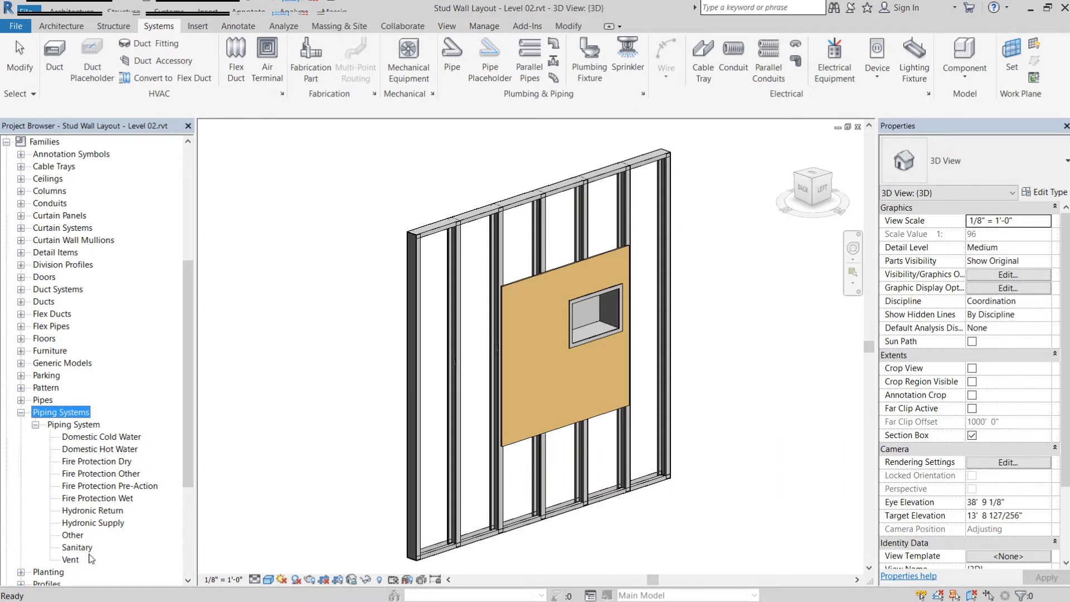
Step: Open the type properties of the Domestic Cold Water piping system and enlarge the dialog beside the model
click(93, 547)
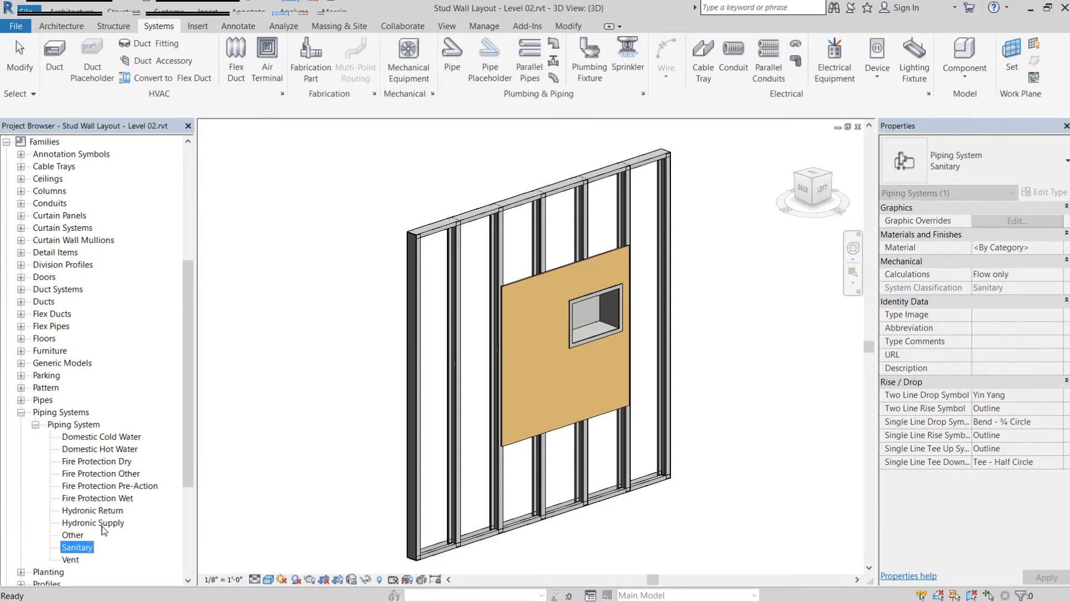
click(105, 438)
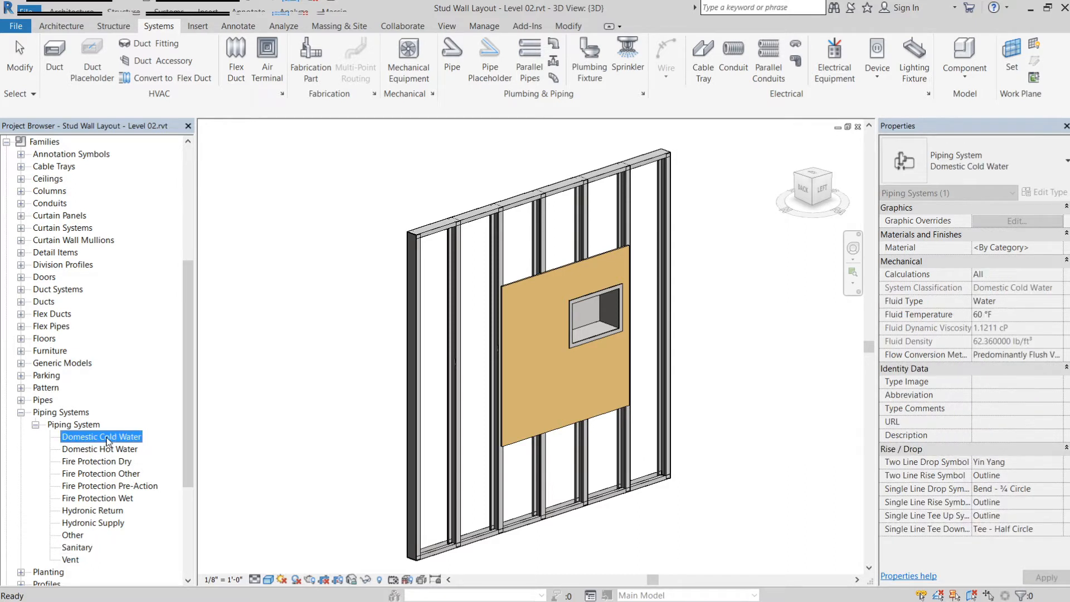
right_click(107, 439)
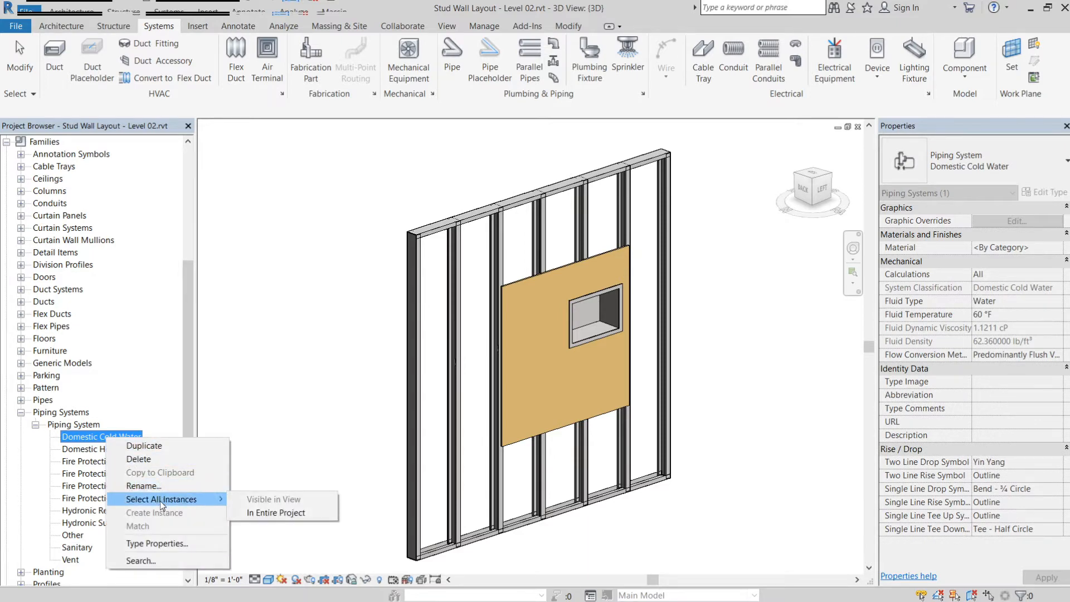
click(157, 544)
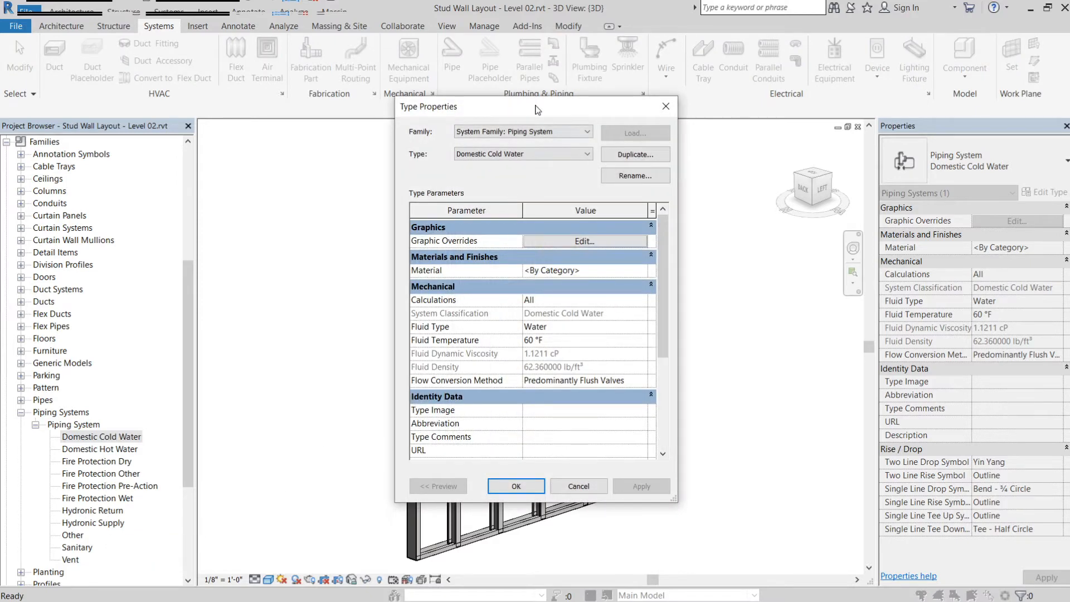
drag(538, 110, 263, 140)
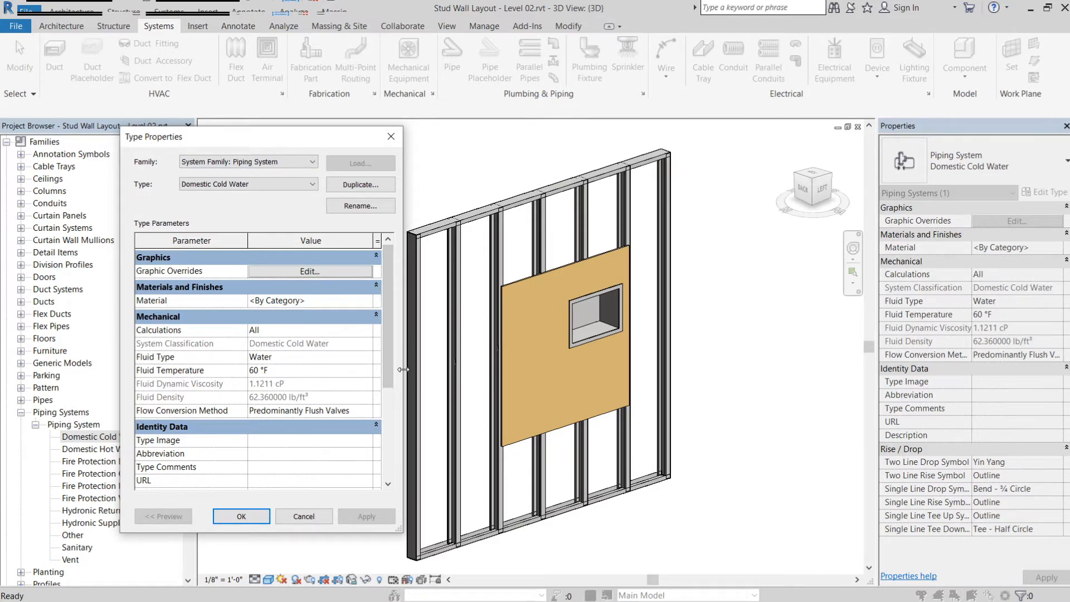
drag(403, 369, 428, 362)
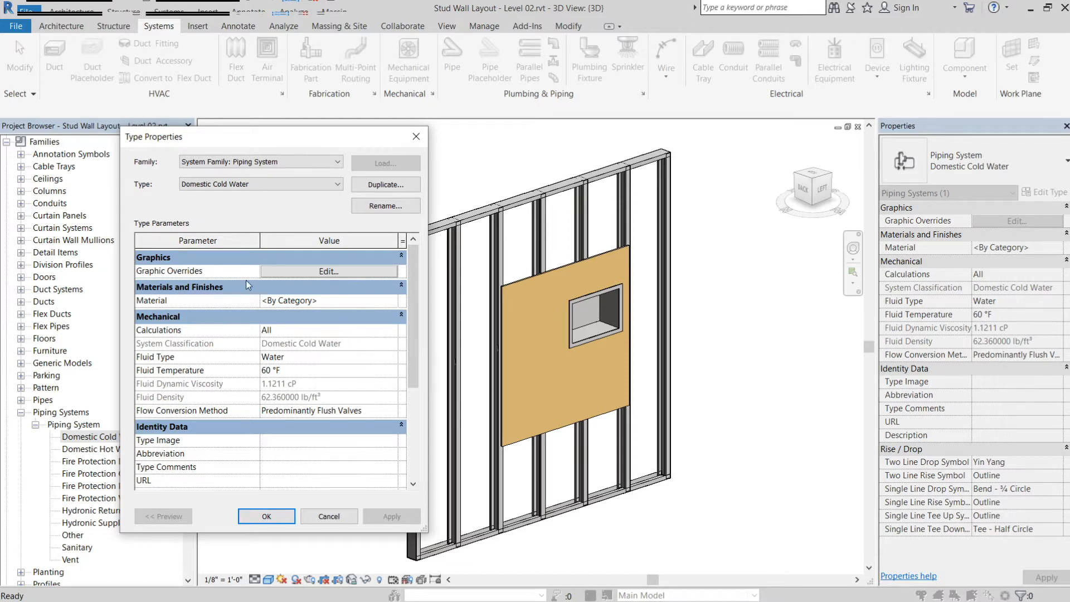
Step: Set the Domestic Cold Water graphic override colour to blue, keeping line weight and pattern at <No Override>
click(307, 272)
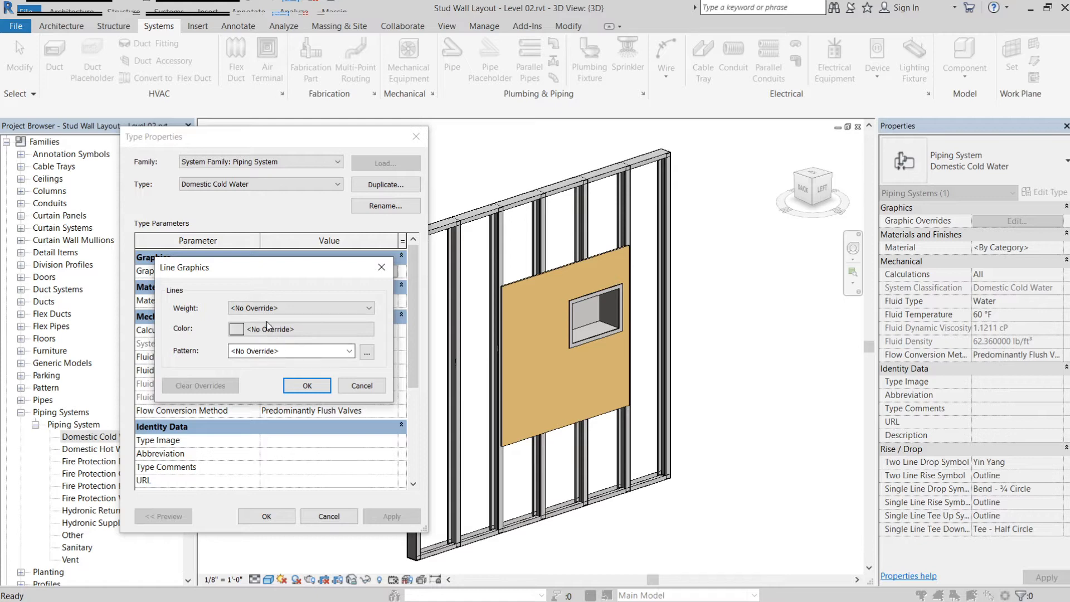
click(346, 328)
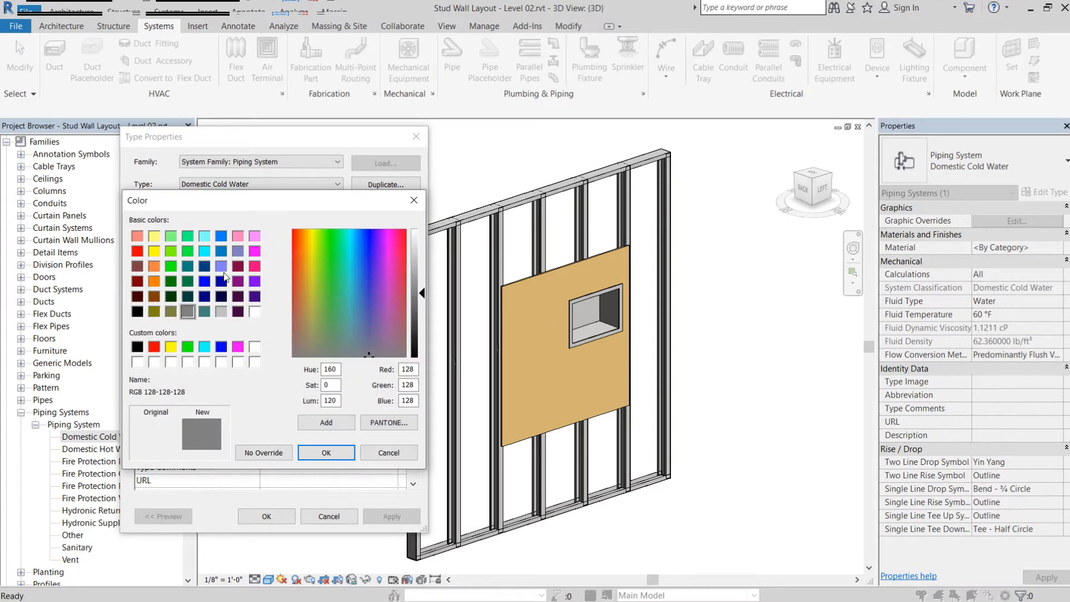
click(205, 282)
click(327, 453)
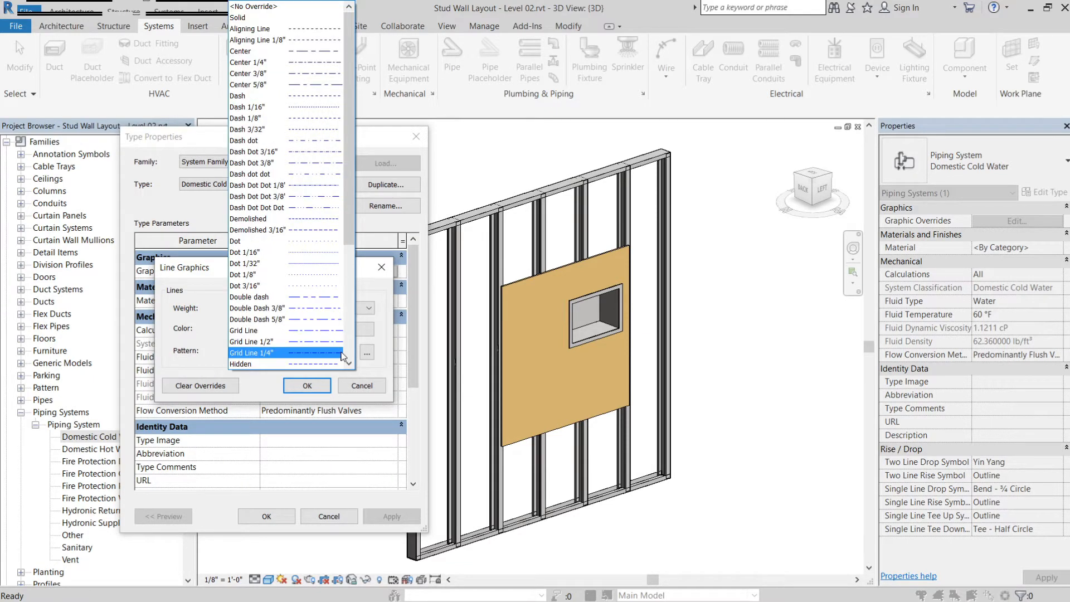
click(440, 217)
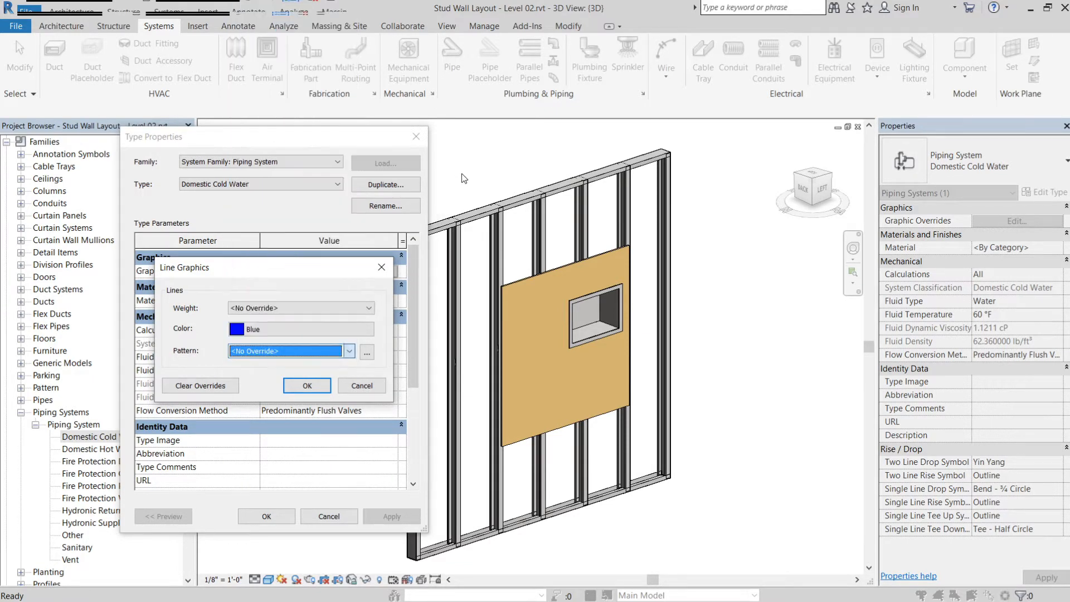
click(341, 308)
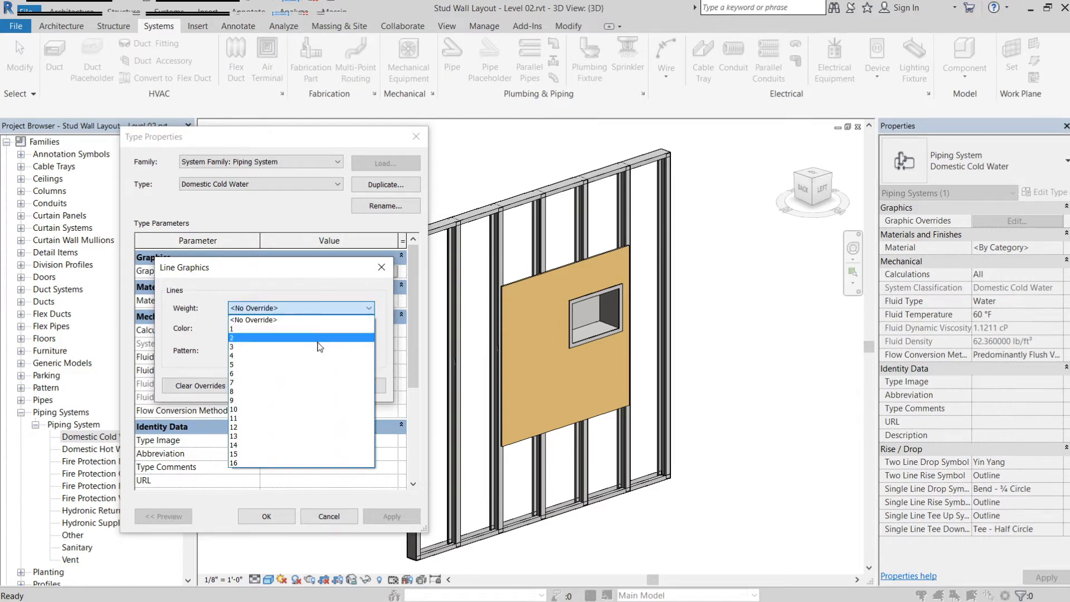
click(301, 320)
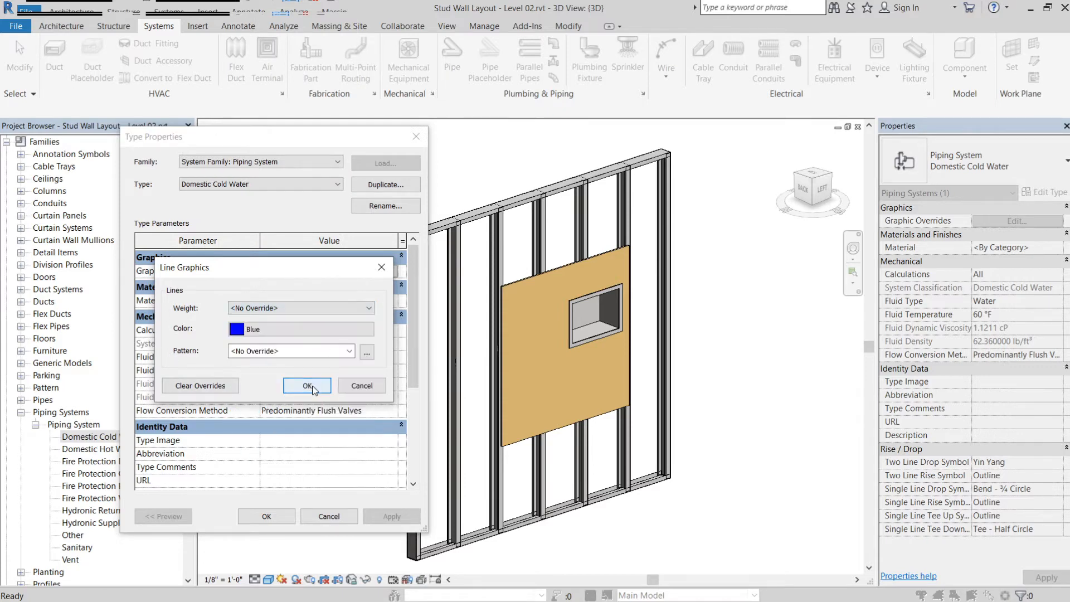
click(307, 386)
Step: Open the material selection for Domestic Cold Water and look through the project materials for a suitable base material
click(325, 302)
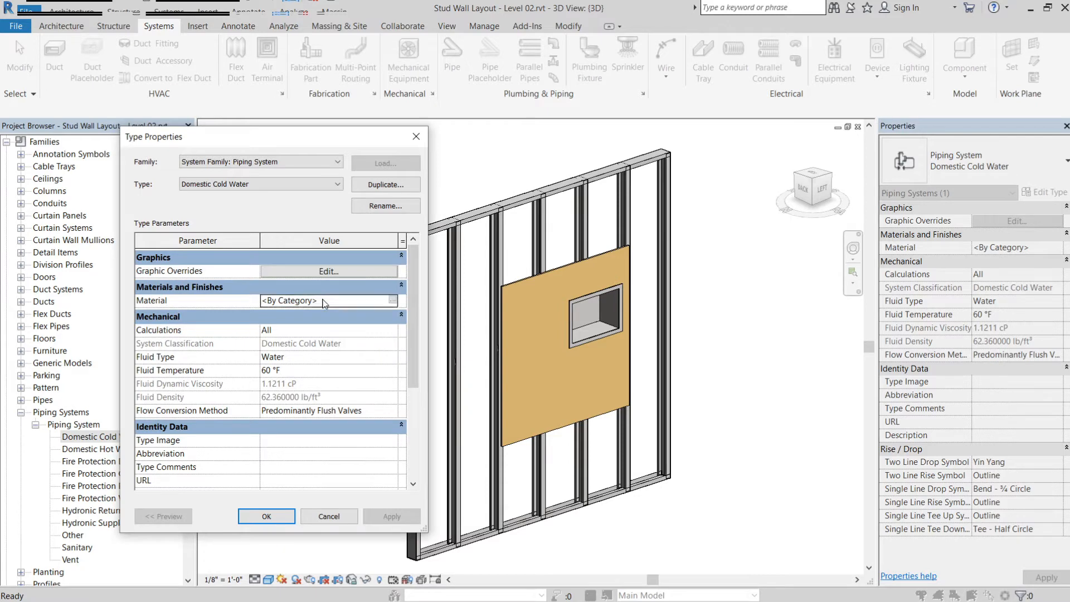
click(379, 304)
click(393, 301)
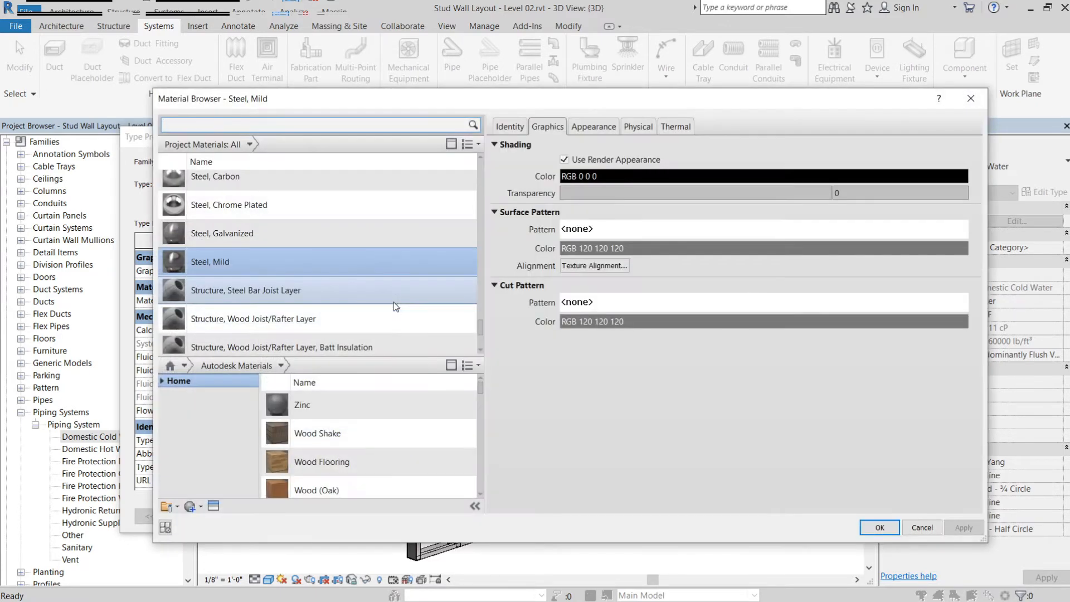
scroll(242, 277, down, 1)
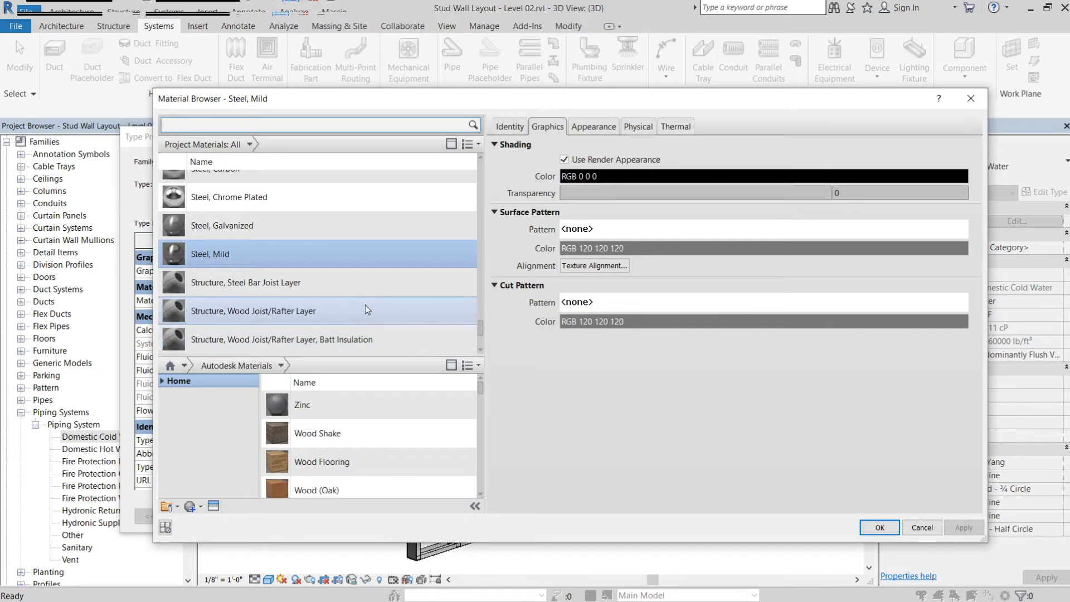
scroll(369, 303, up, 6)
scroll(370, 301, down, 5)
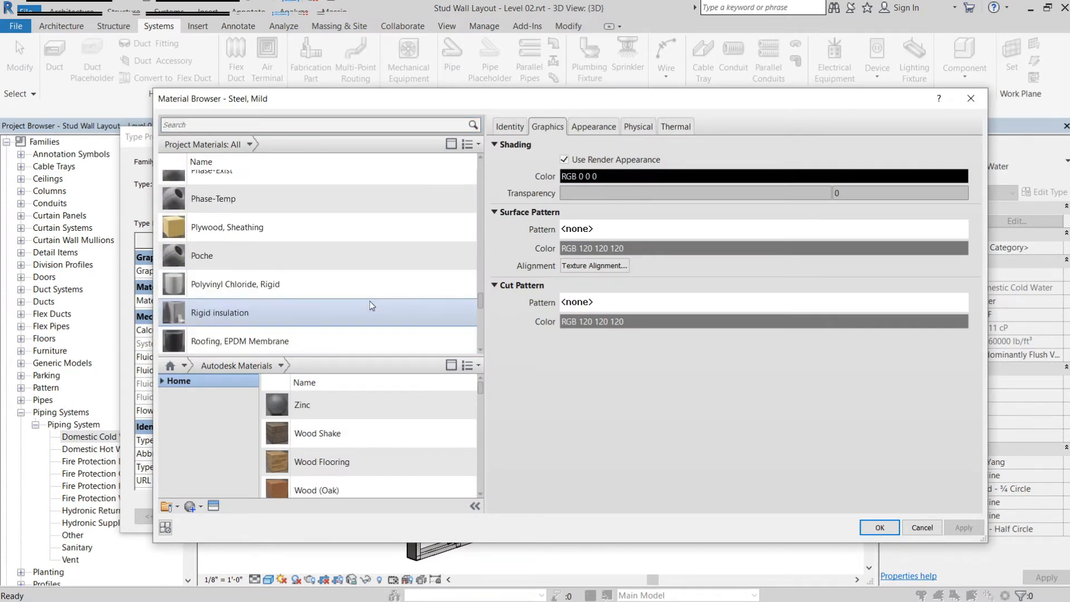
scroll(369, 301, up, 2)
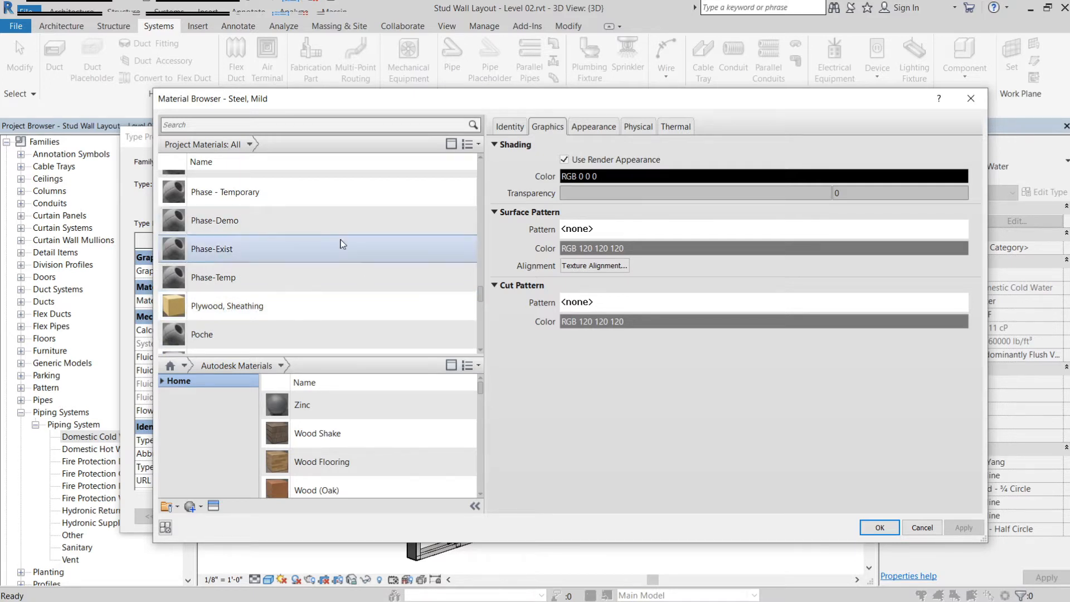
scroll(345, 248, up, 8)
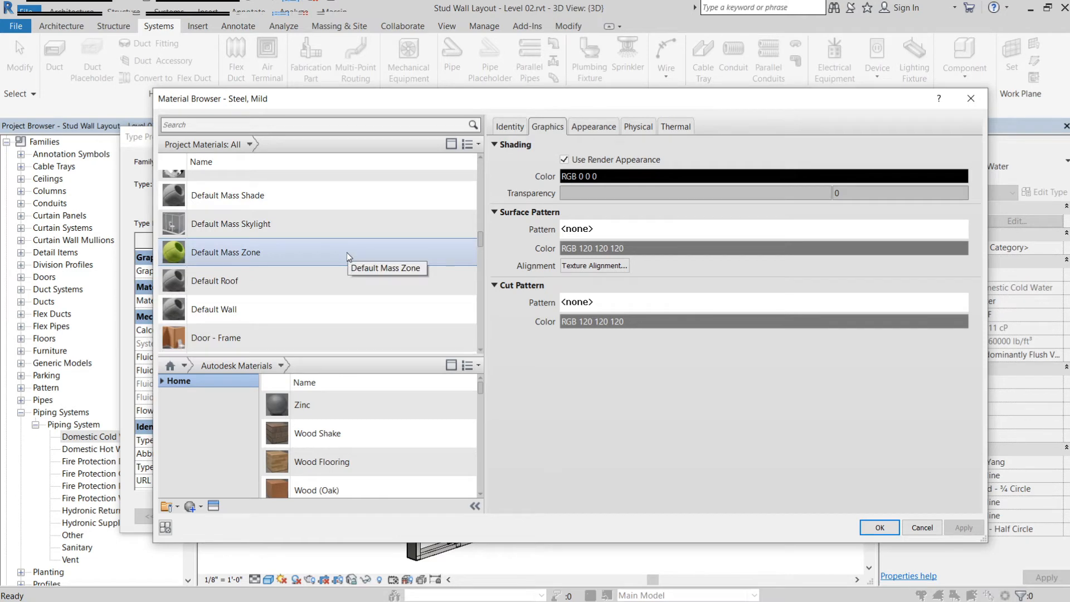
scroll(347, 253, up, 8)
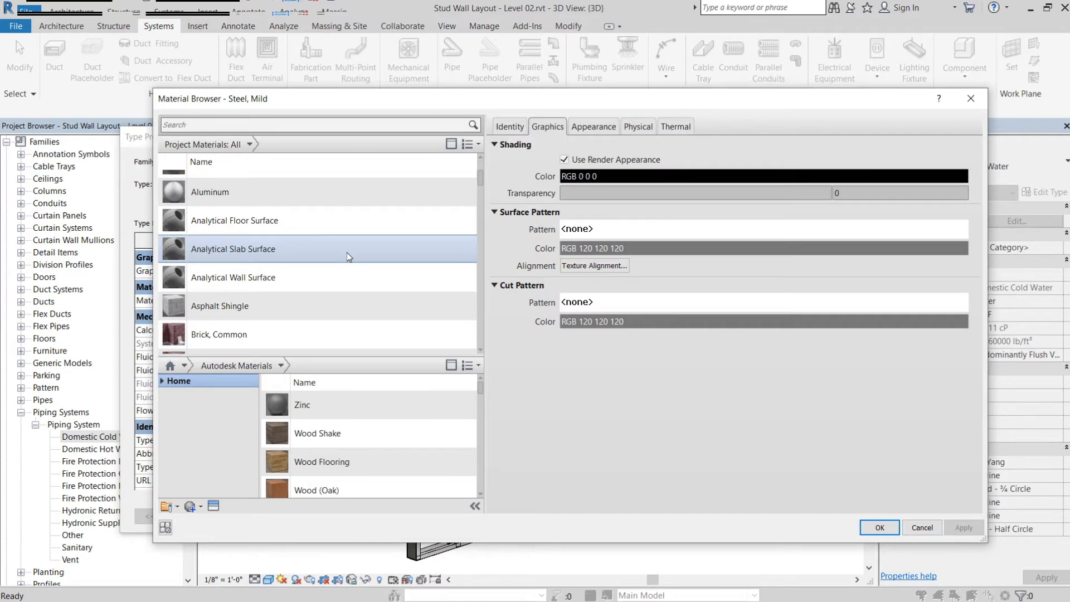
scroll(347, 252, up, 2)
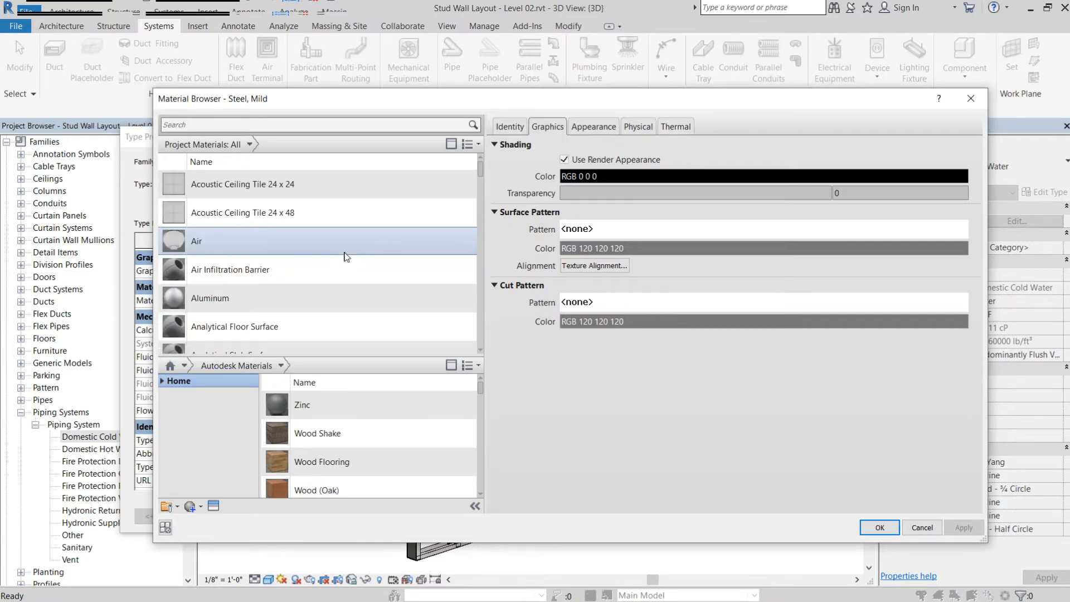
Step: Filter the project materials by "def", then duplicate the Default material and rename the copy
click(260, 125)
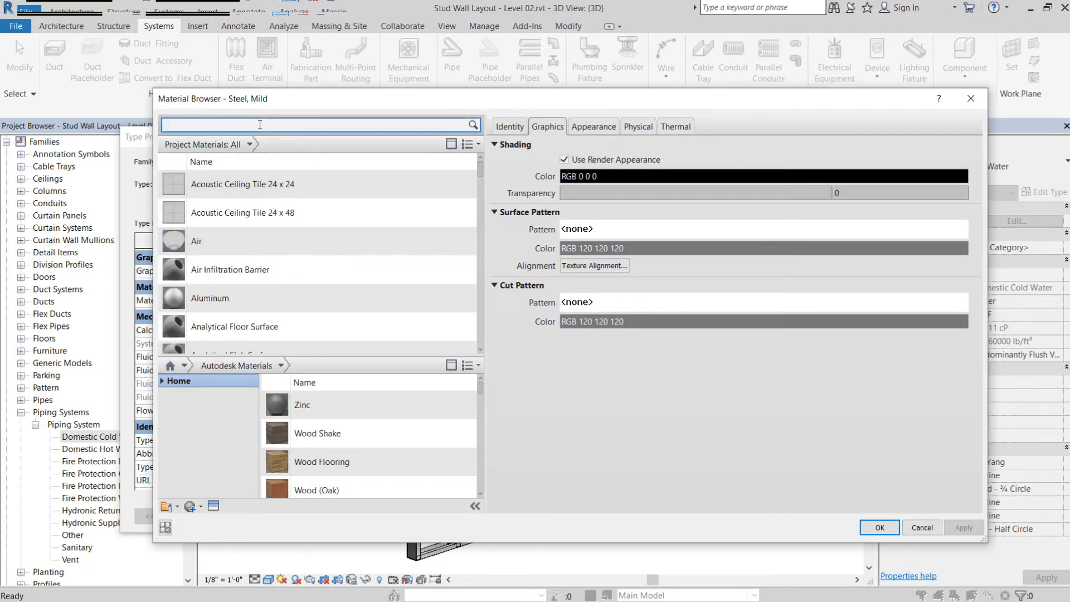
text(dea)
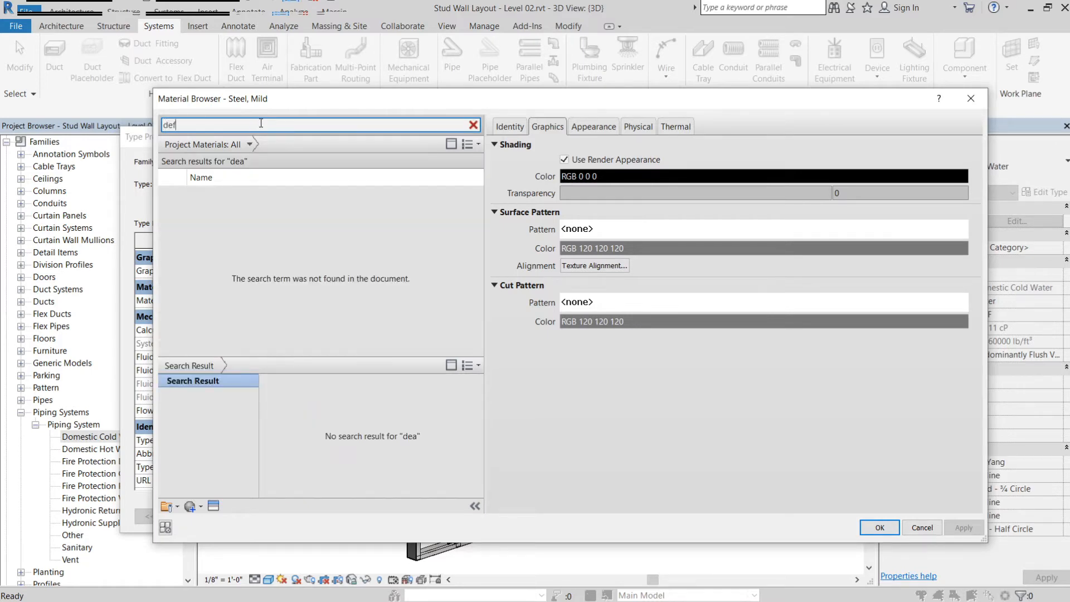
click(262, 285)
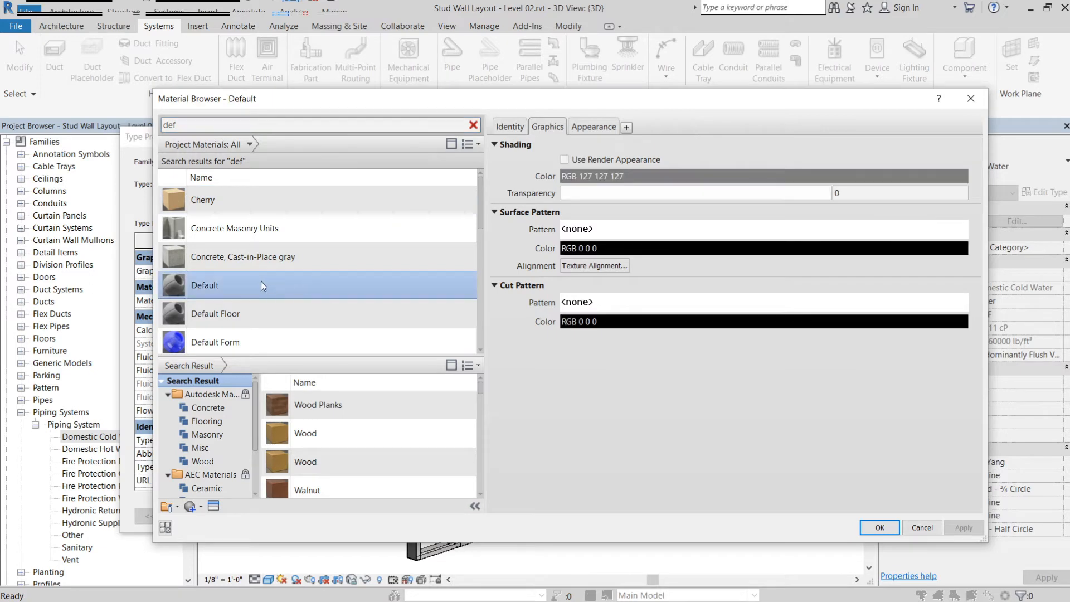
right_click(261, 282)
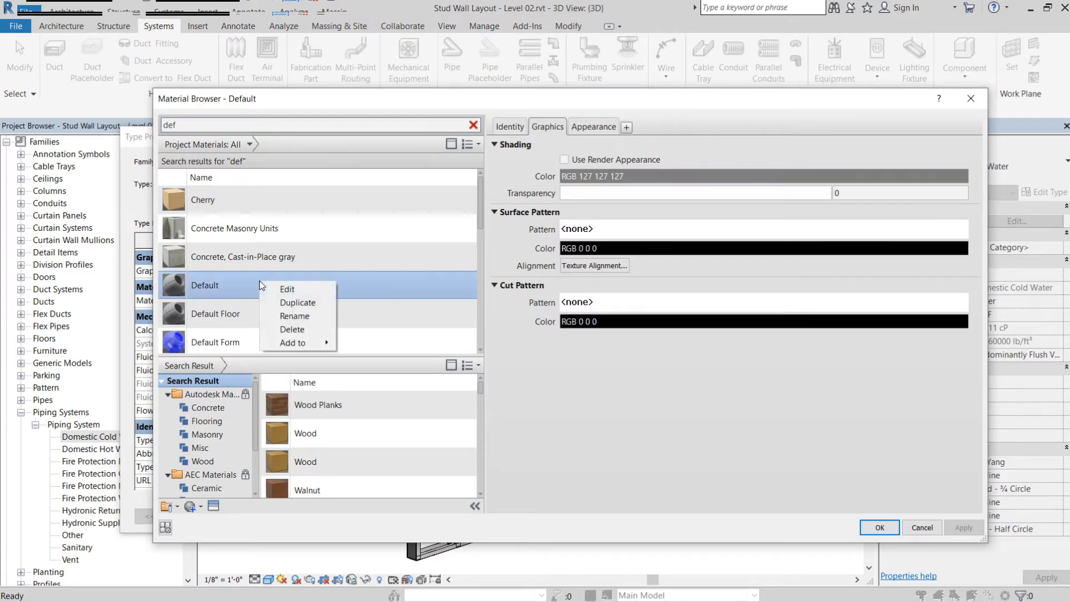
click(305, 304)
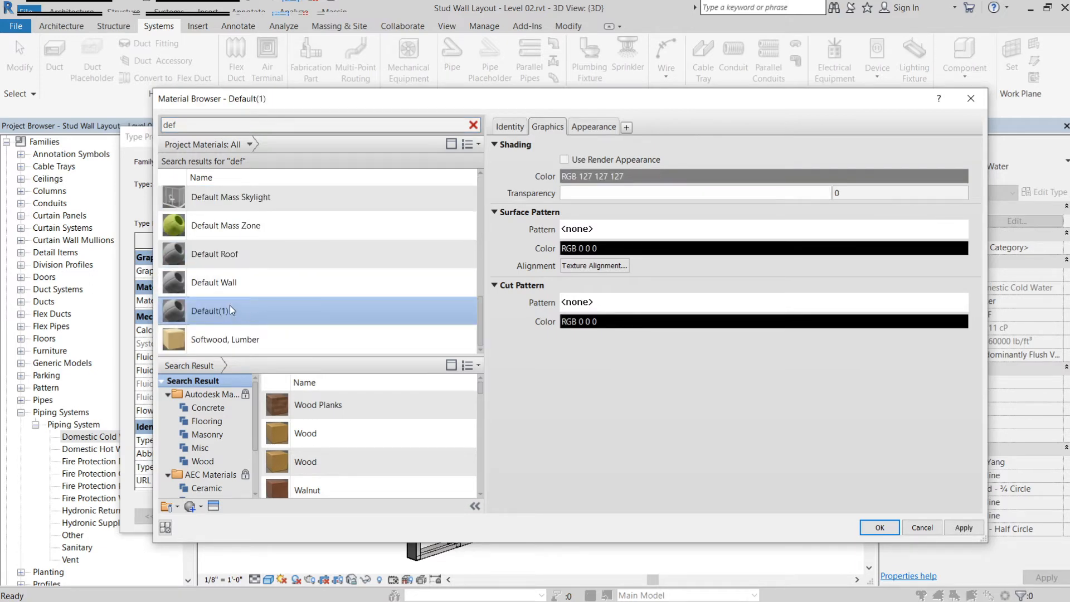
key(BackSpace)
key(BackSpace)
key(BackSpace)
Step: Look through the materials filtered by "def" for the renamed copy of the Default material
click(296, 266)
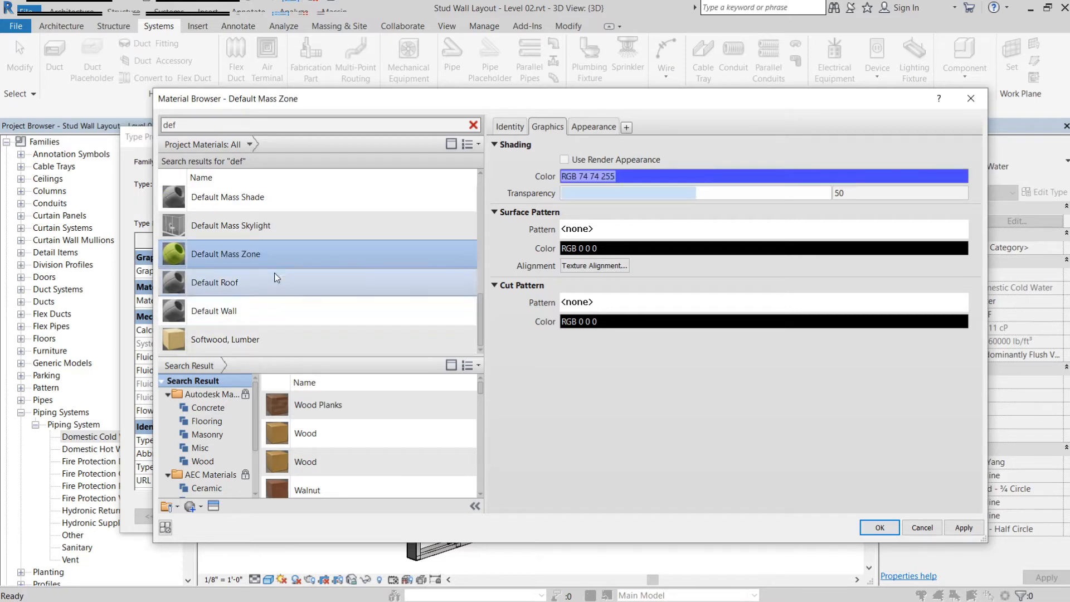
scroll(273, 259, up, 1)
scroll(273, 262, up, 2)
click(339, 261)
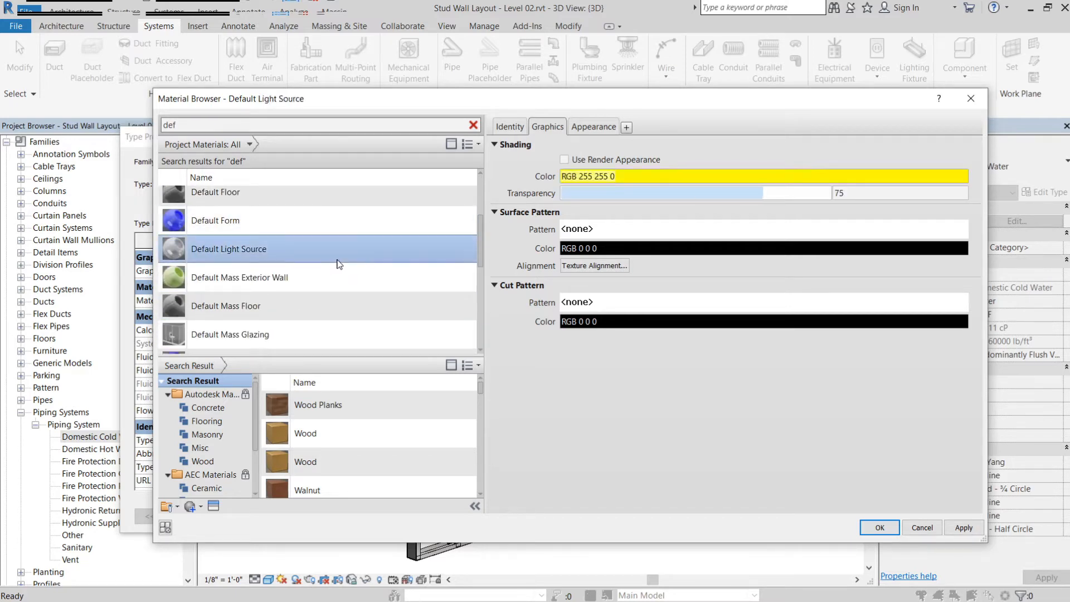
key(Down)
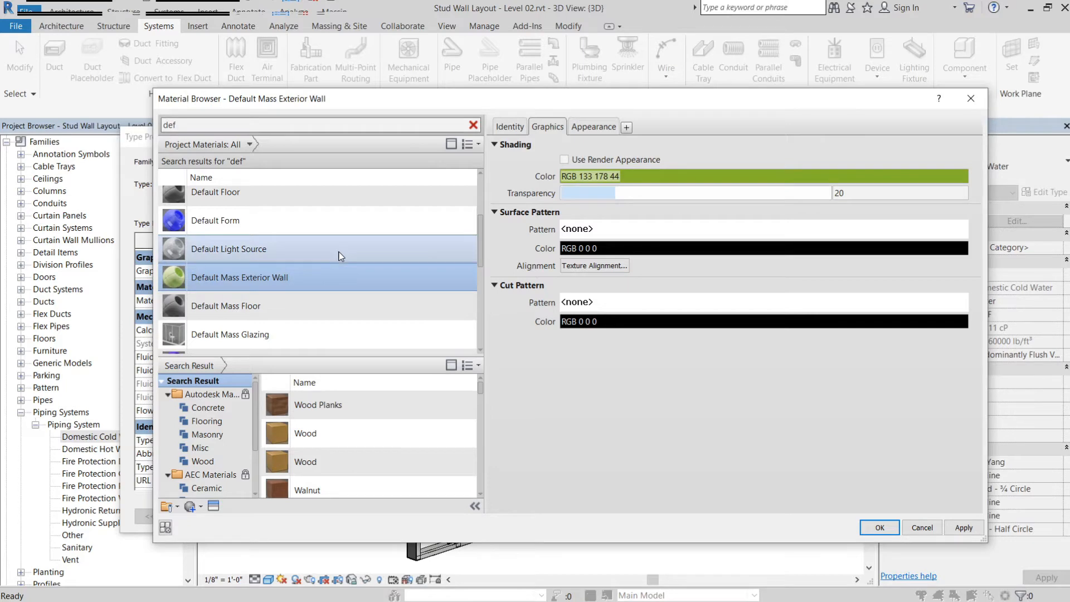
scroll(330, 307, down, 2)
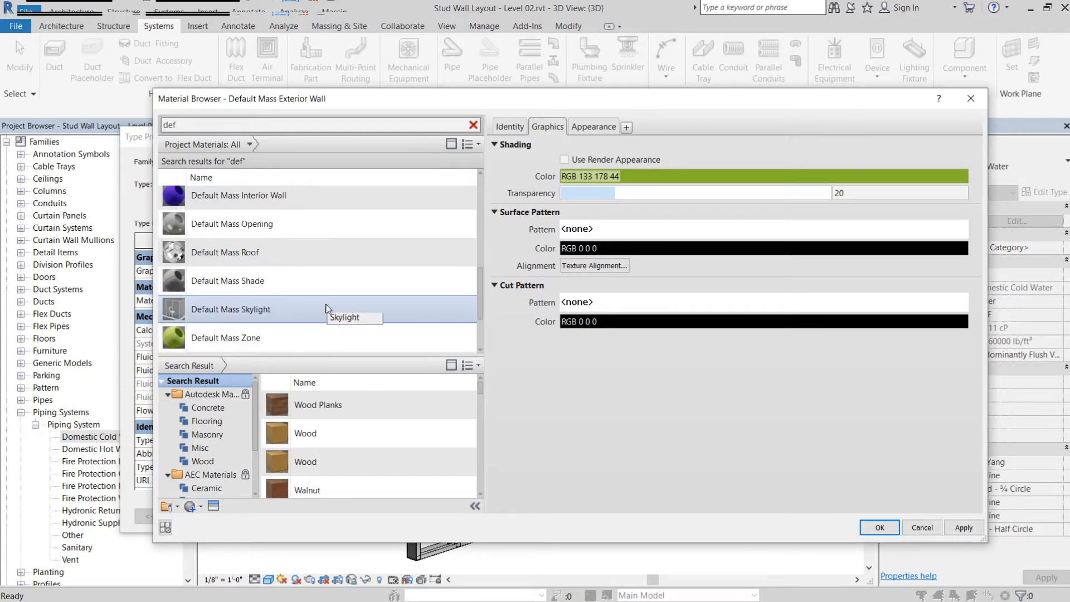
scroll(328, 309, down, 1)
scroll(312, 310, up, 4)
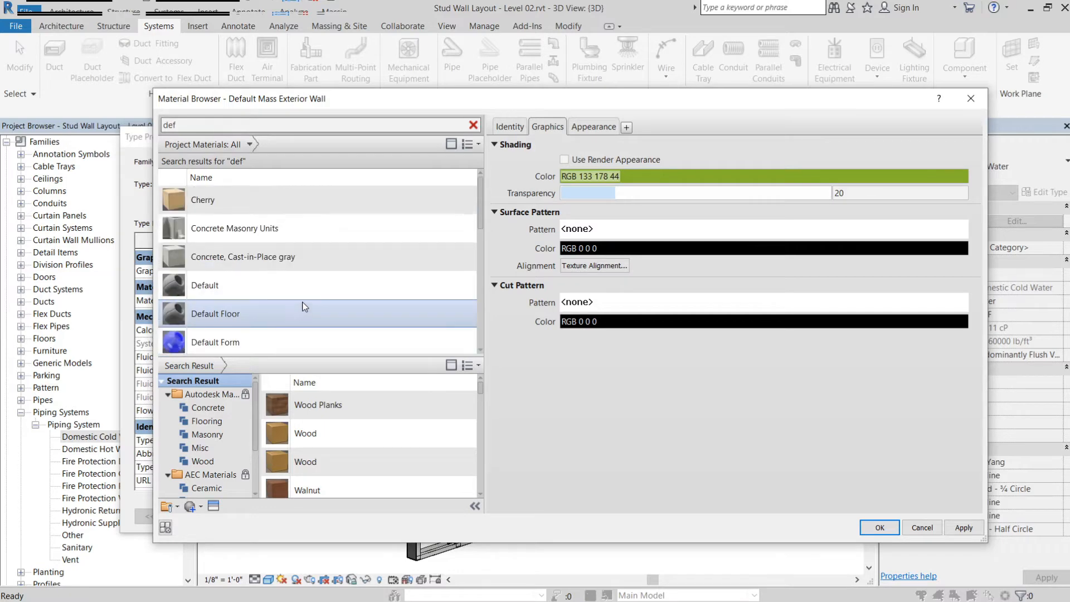
scroll(303, 305, down, 1)
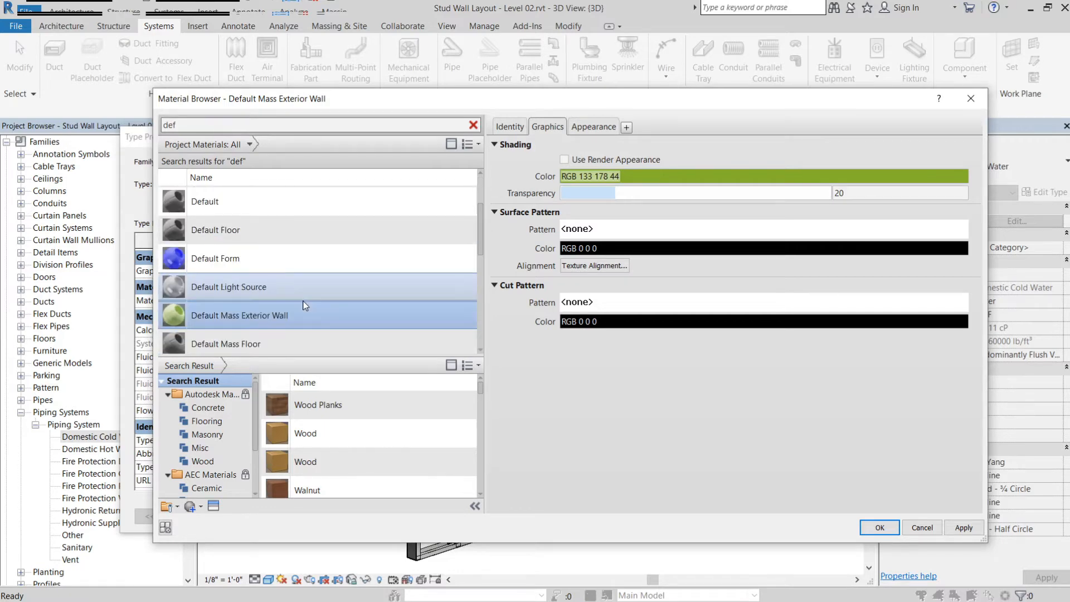
click(283, 202)
click(282, 231)
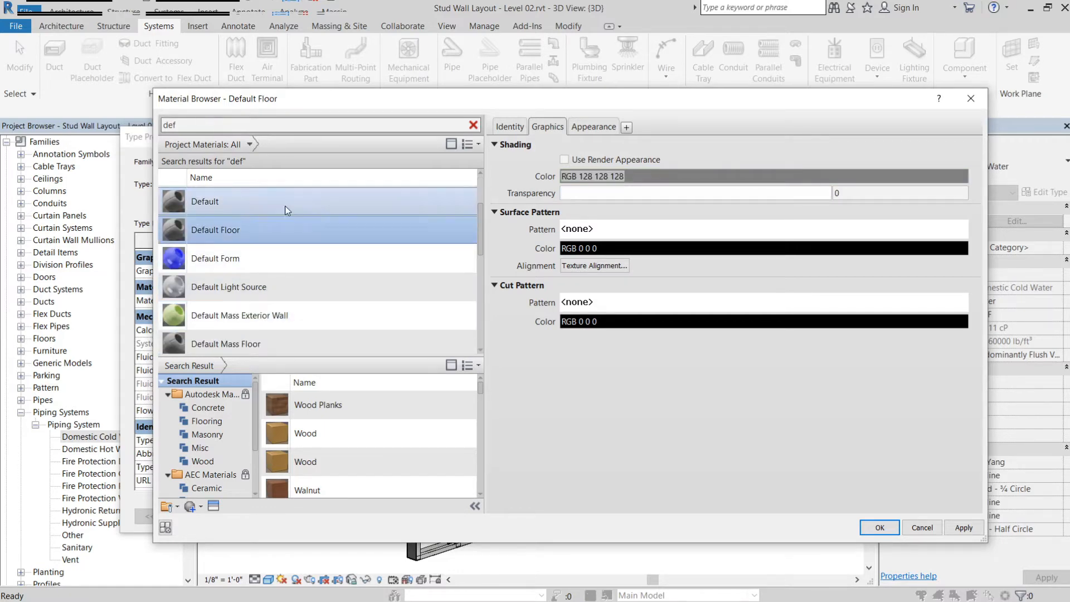
scroll(279, 251, down, 1)
scroll(287, 296, down, 2)
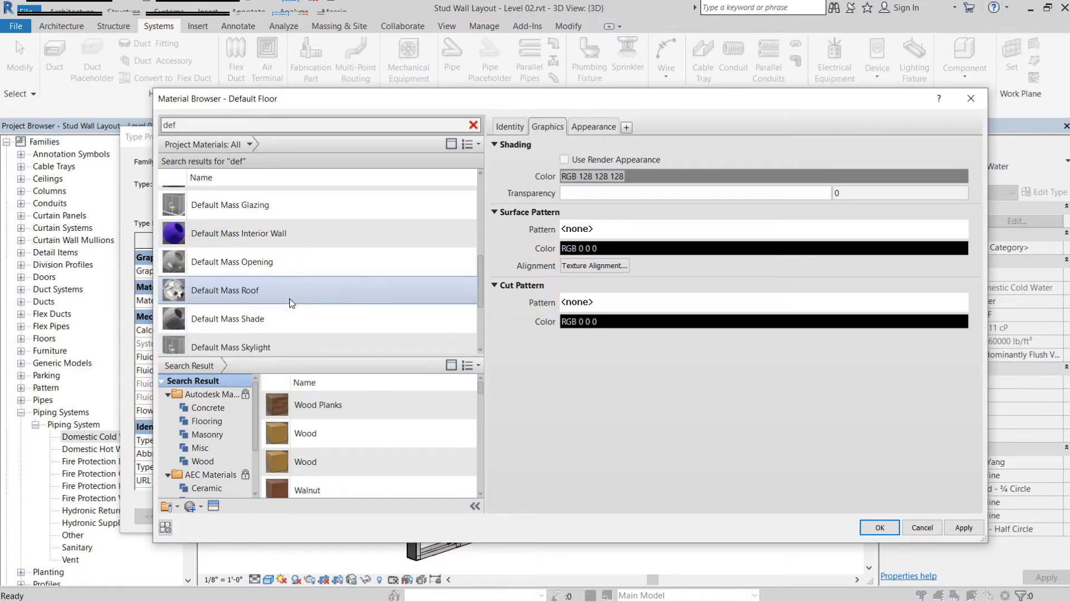
scroll(289, 301, up, 4)
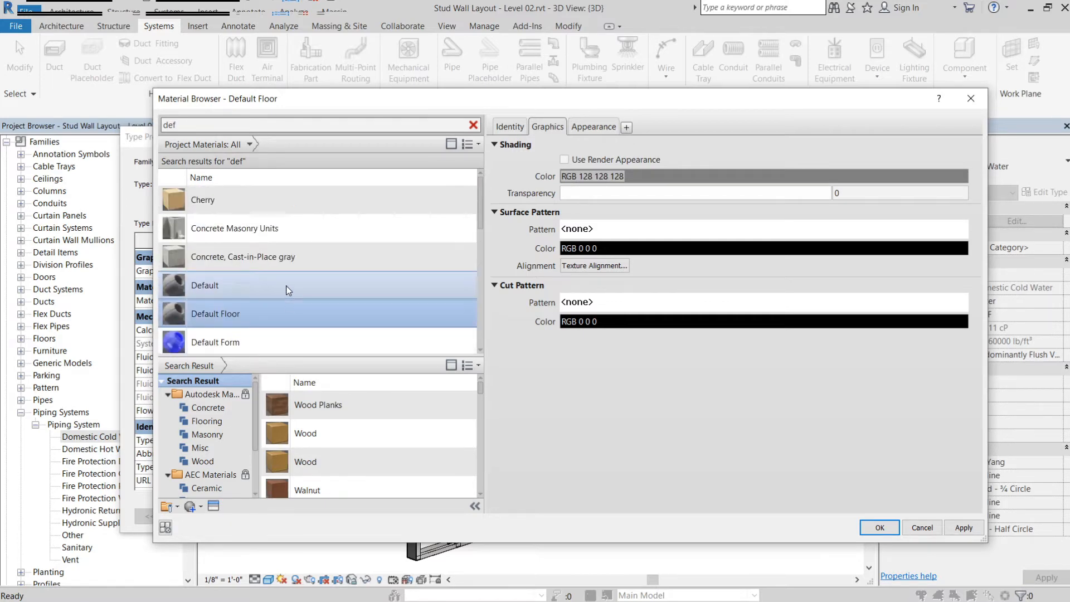
Step: Clear the material search filter and select the DCW material among the project materials
double_click(208, 122)
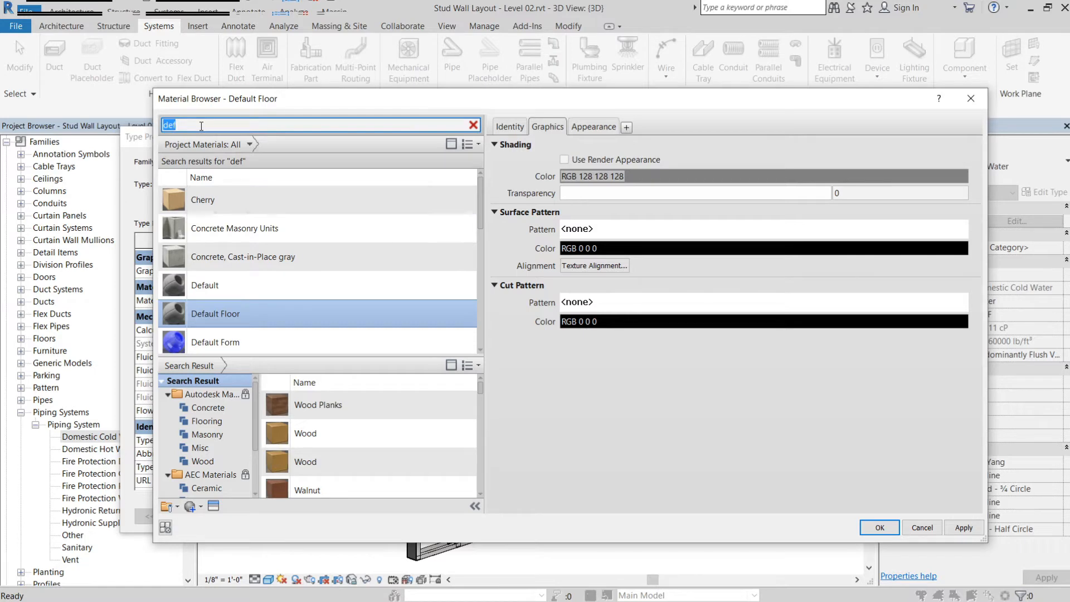
key(BackSpace)
click(242, 286)
key(d)
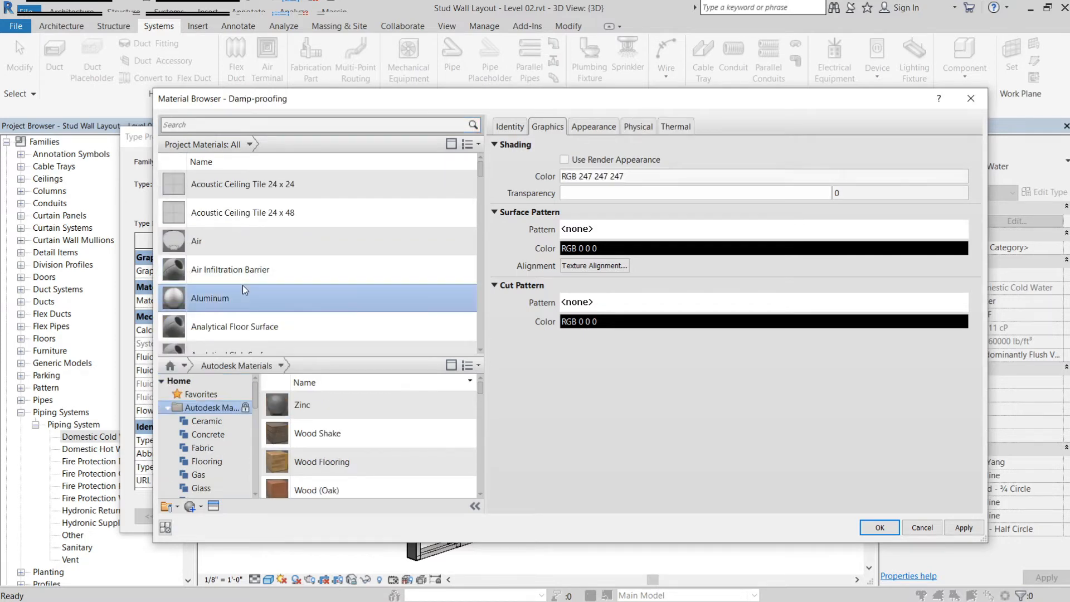
key(c)
scroll(263, 343, down, 1)
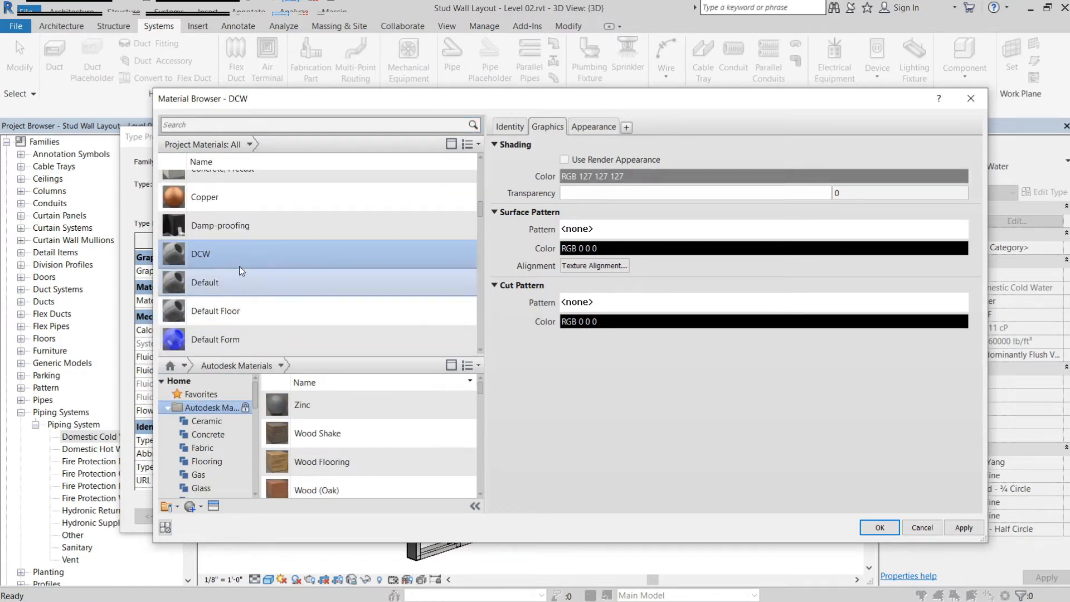
Step: Make DCW's shading use its render appearance and duplicate its Generic appearance asset
click(564, 159)
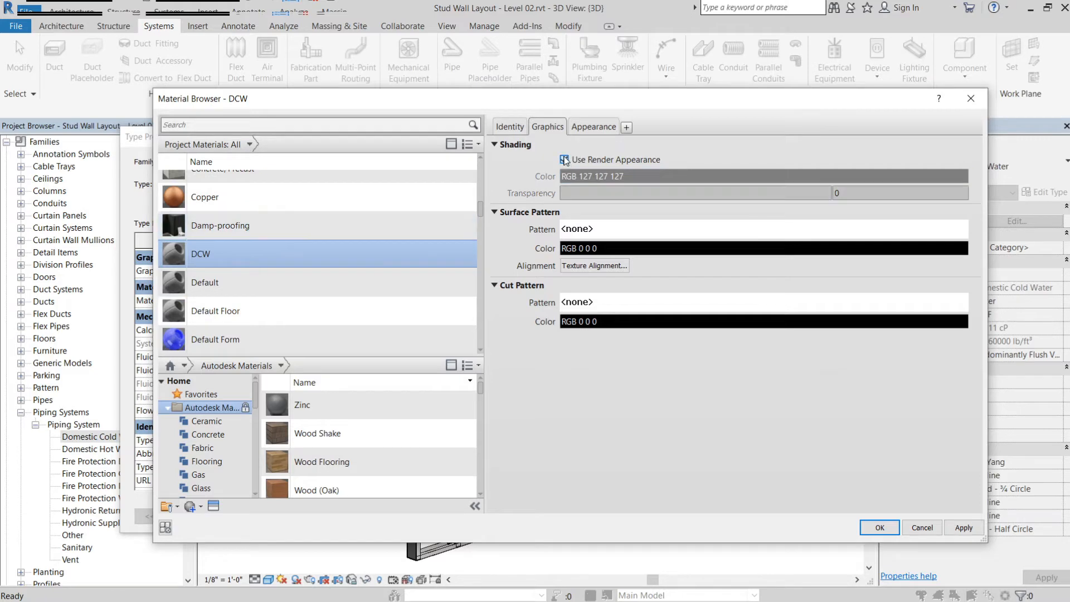
click(608, 123)
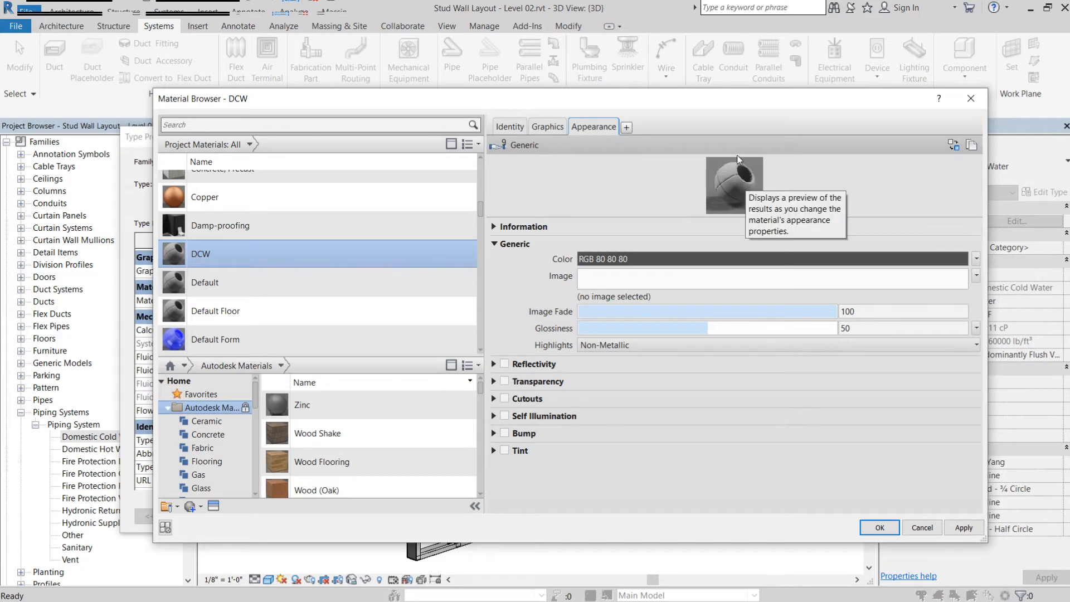
click(971, 146)
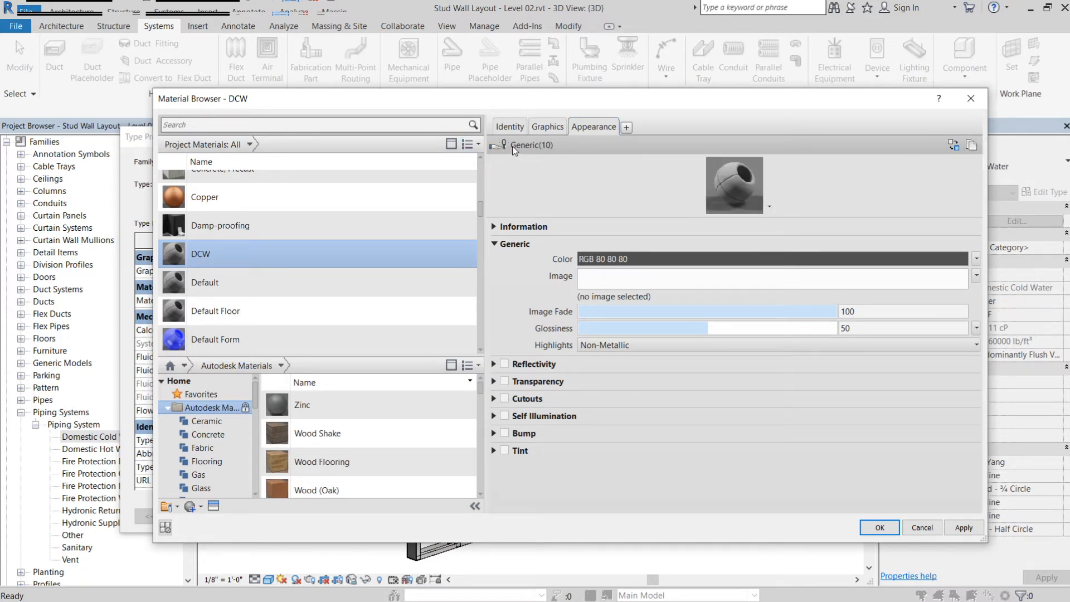
Step: Set the DCW appearance colour to blue, RGB 0 0 255, check its shading colour and apply the material changes
click(647, 258)
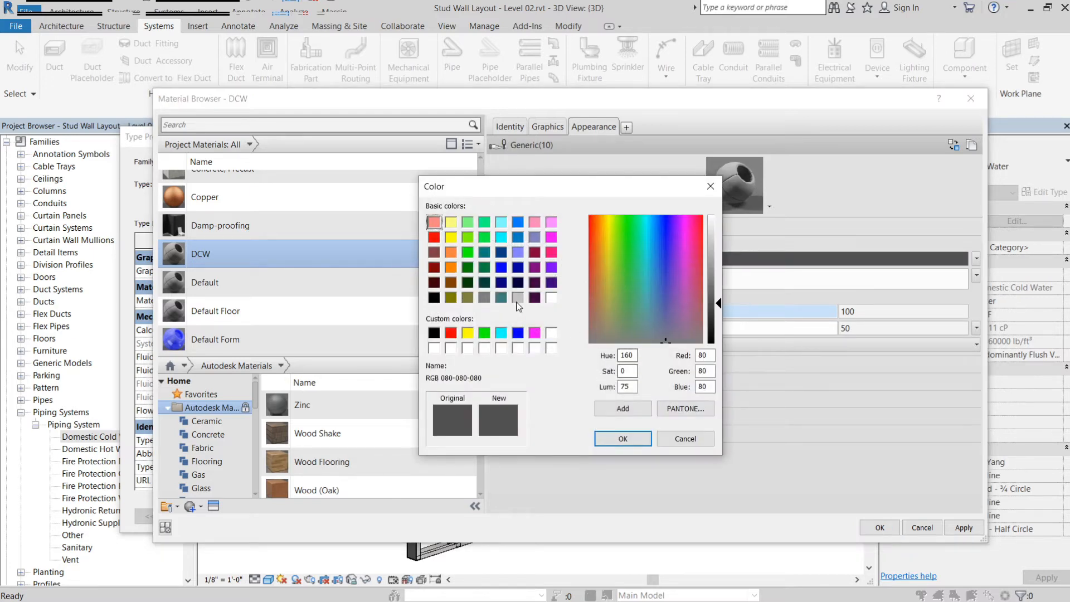
click(501, 267)
click(625, 439)
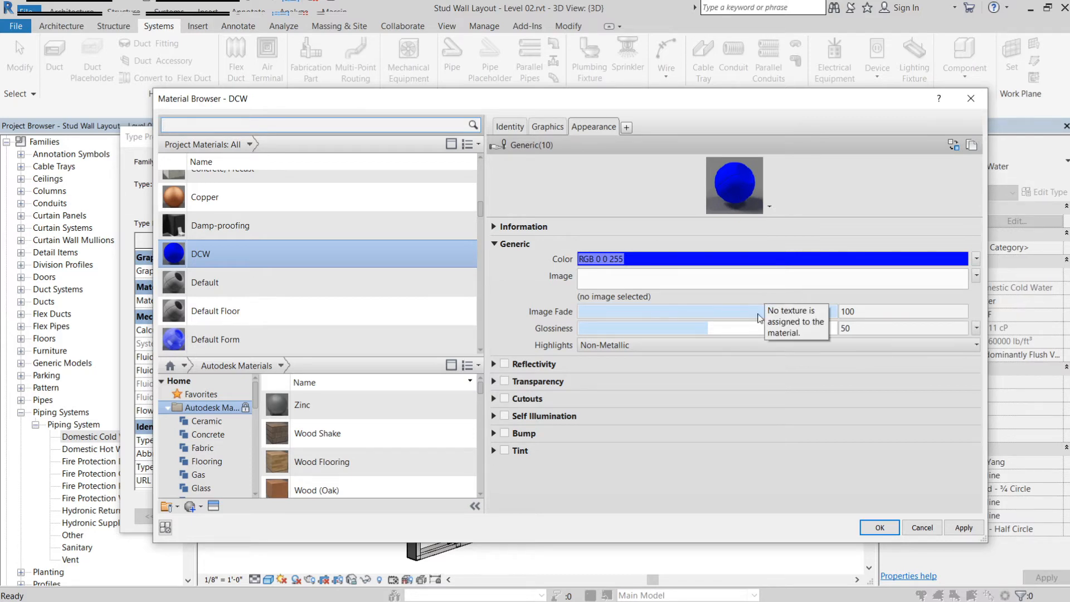
click(548, 127)
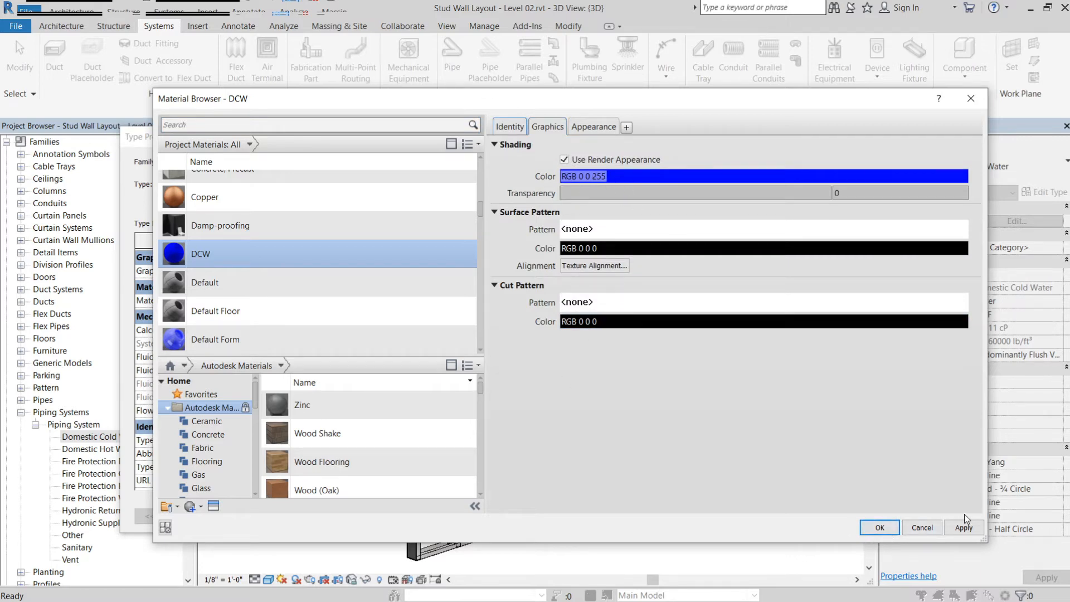
click(880, 527)
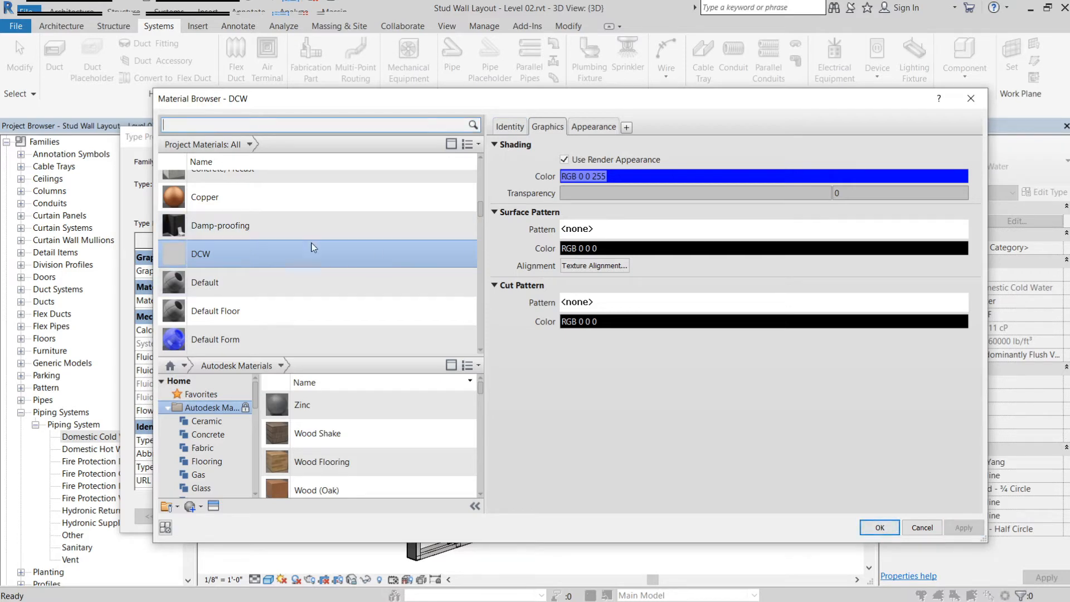
Step: Duplicate the DCW material and name the copy DHW
click(291, 259)
right_click(286, 261)
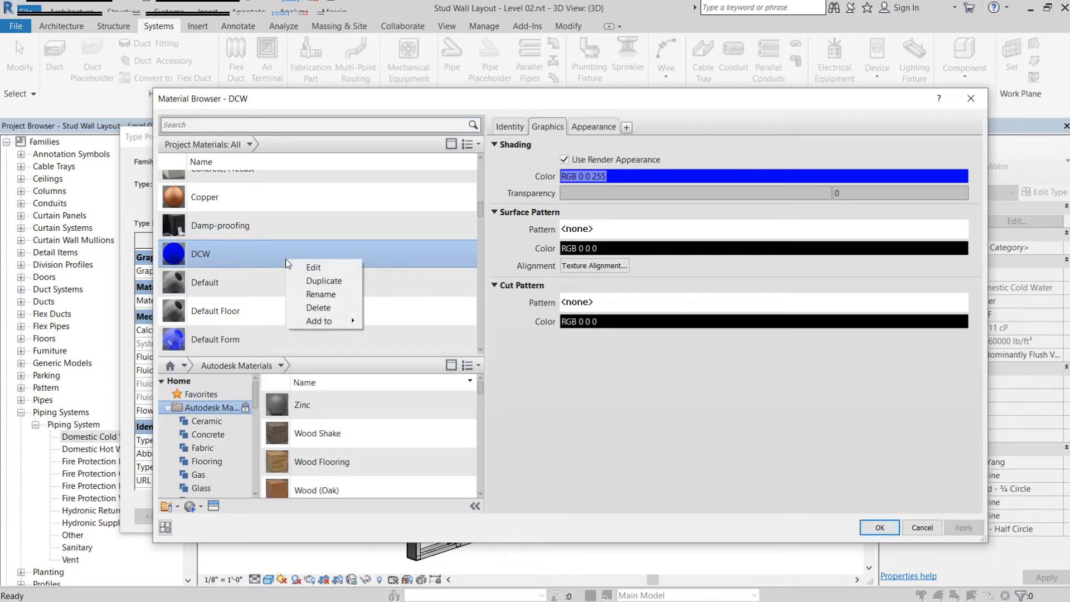
click(329, 281)
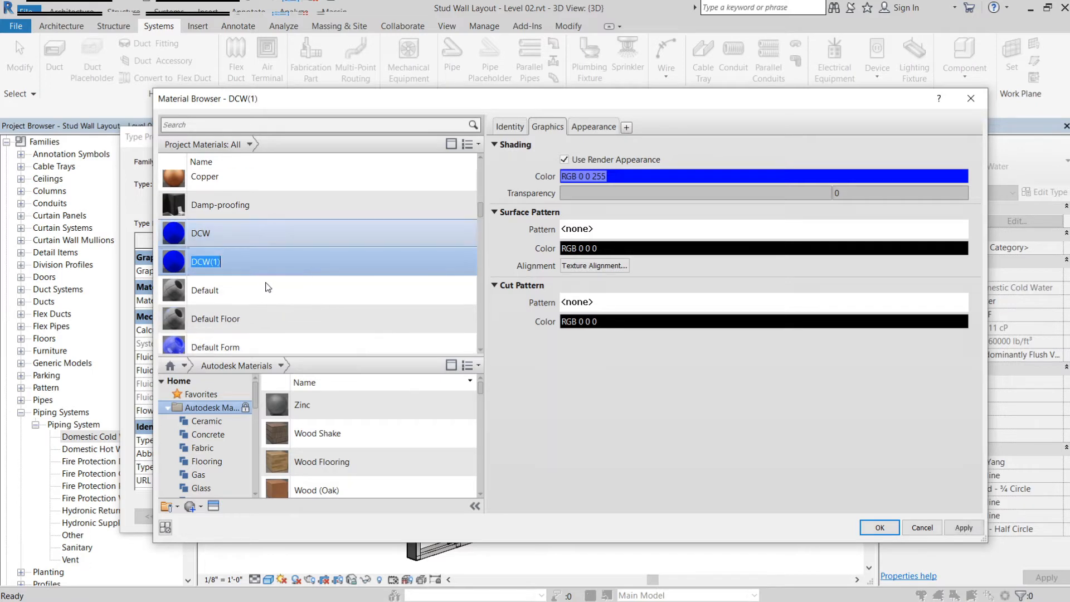
click(267, 270)
click(312, 295)
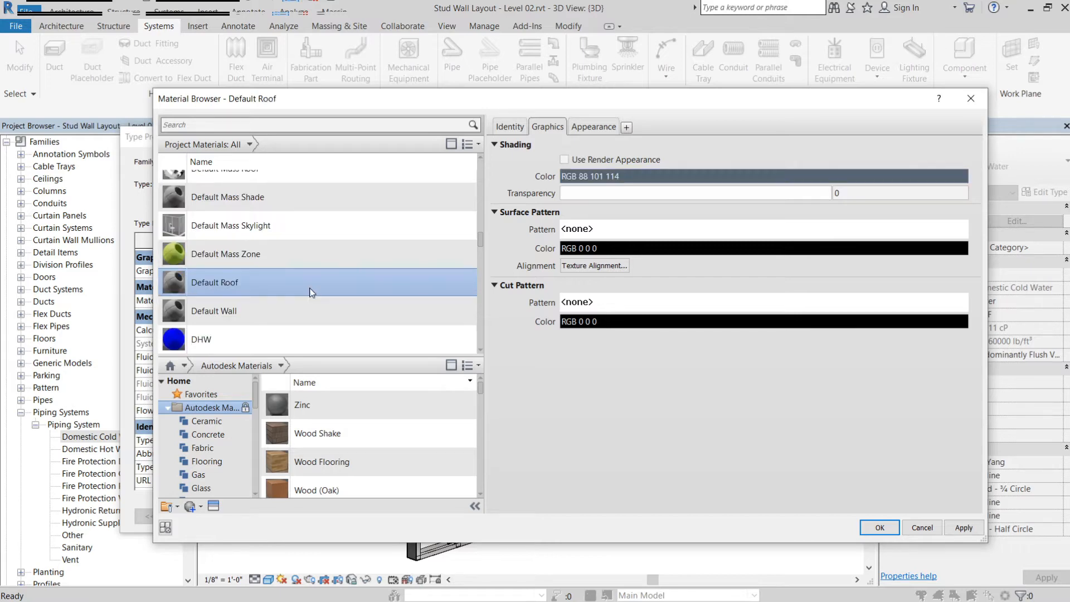
Step: Duplicate the DHW material and name the copy Sanitary
scroll(259, 290, down, 2)
click(257, 261)
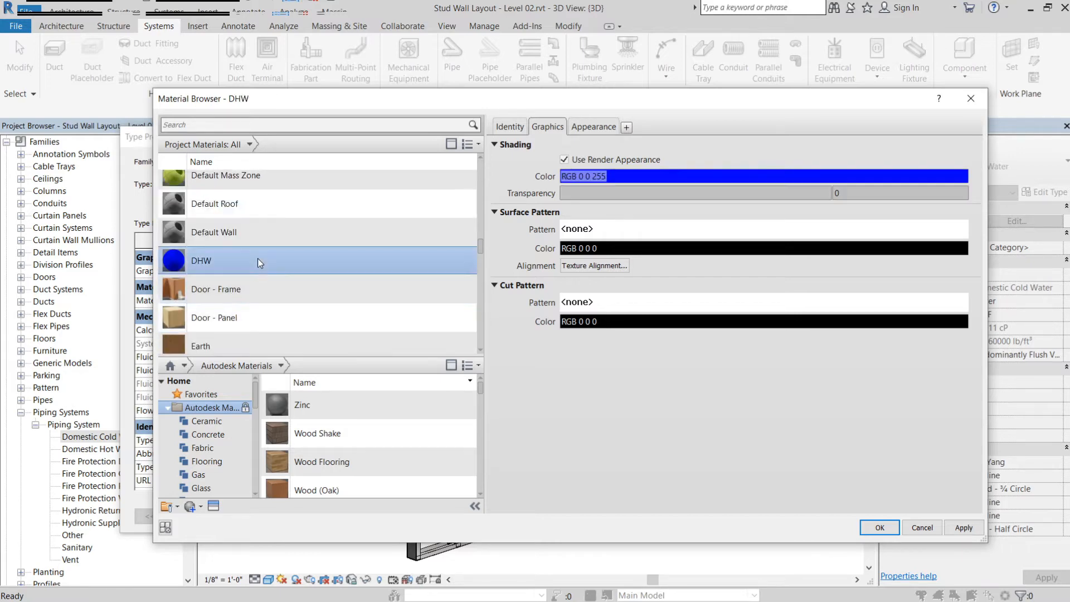
right_click(257, 259)
click(310, 280)
key(BackSpace)
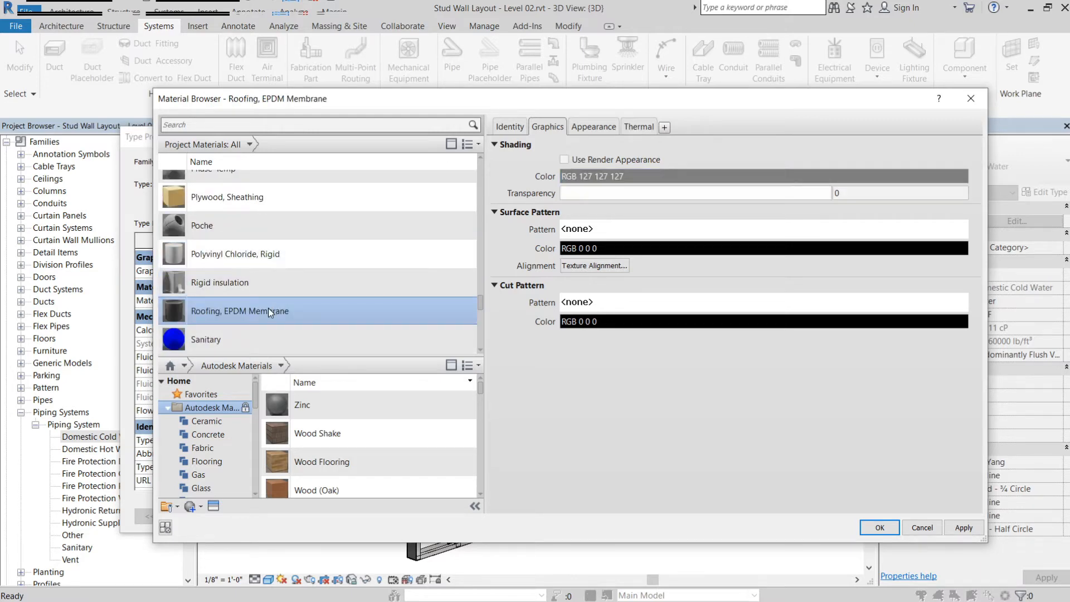
Step: Give the Sanitary material its own duplicated appearance asset and set its colour to green, RGB 0 255 0
scroll(268, 307, up, 1)
scroll(266, 307, down, 1)
scroll(268, 323, down, 1)
click(253, 259)
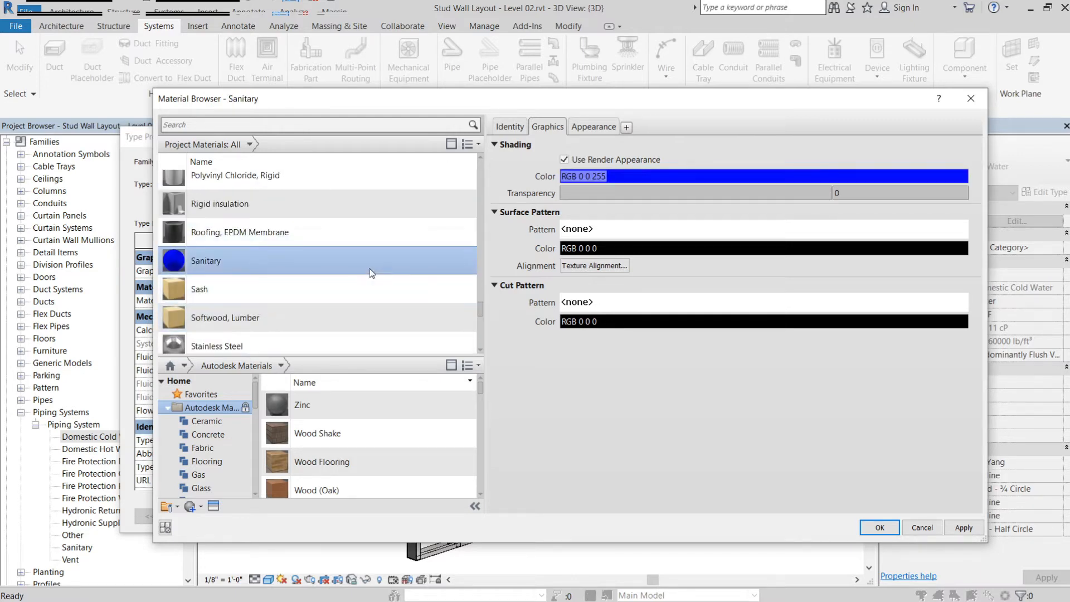
click(612, 127)
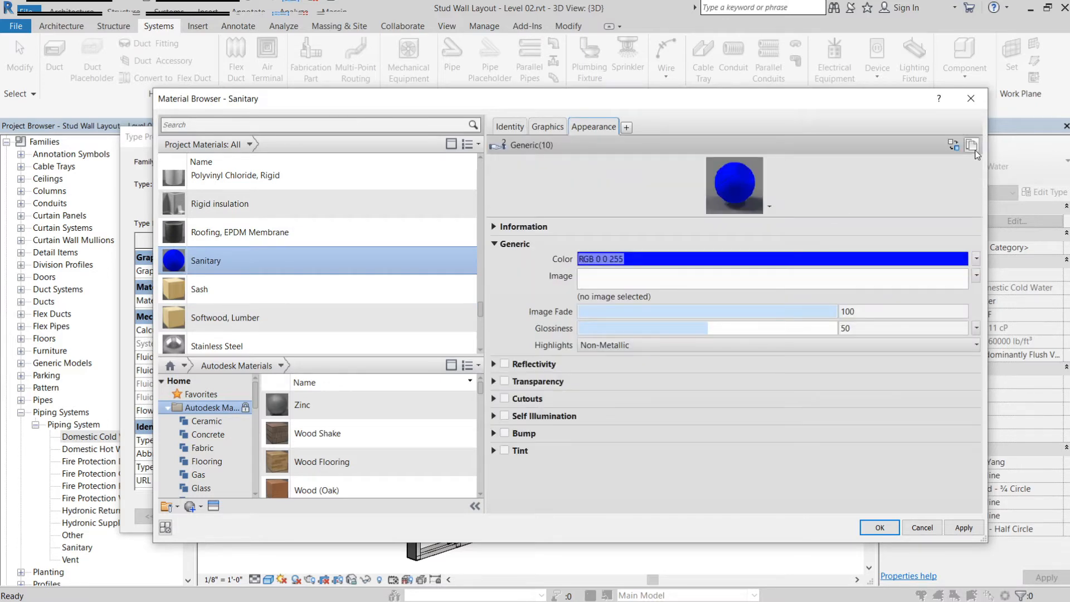
click(848, 258)
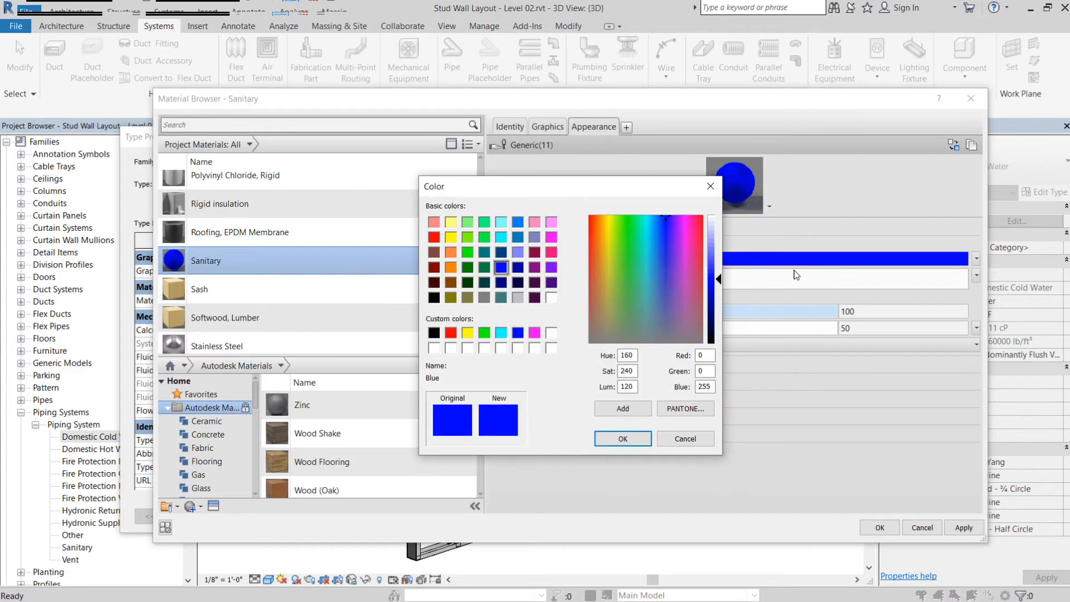
click(535, 237)
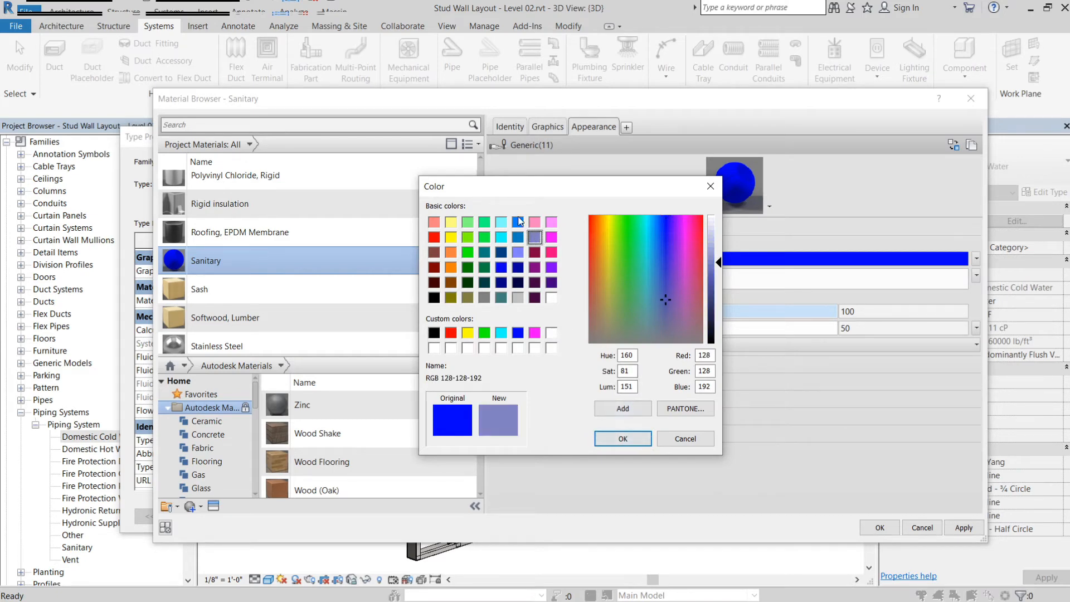
click(467, 236)
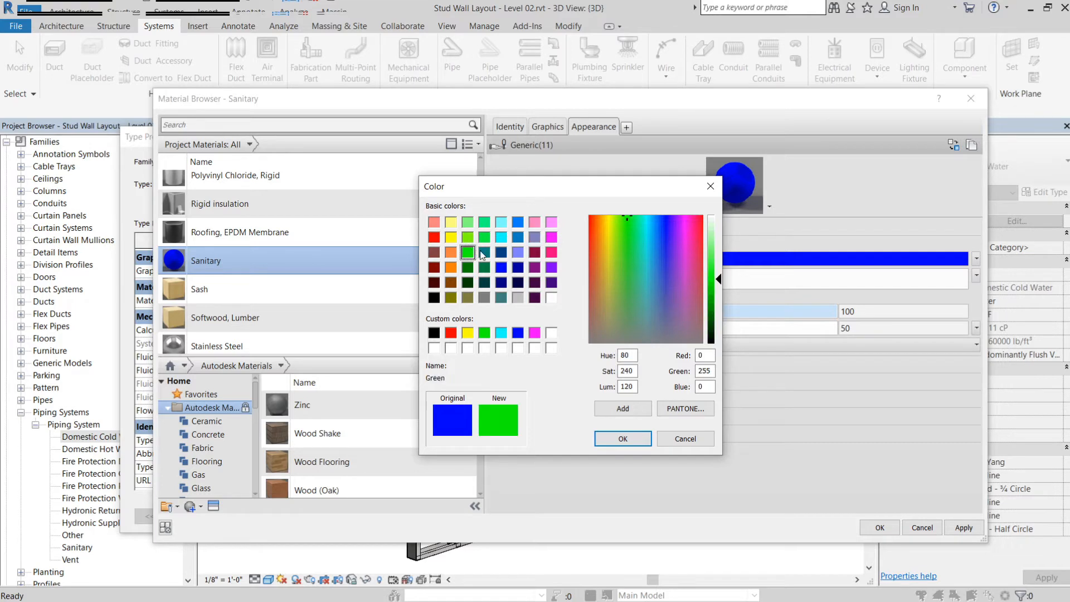
click(623, 438)
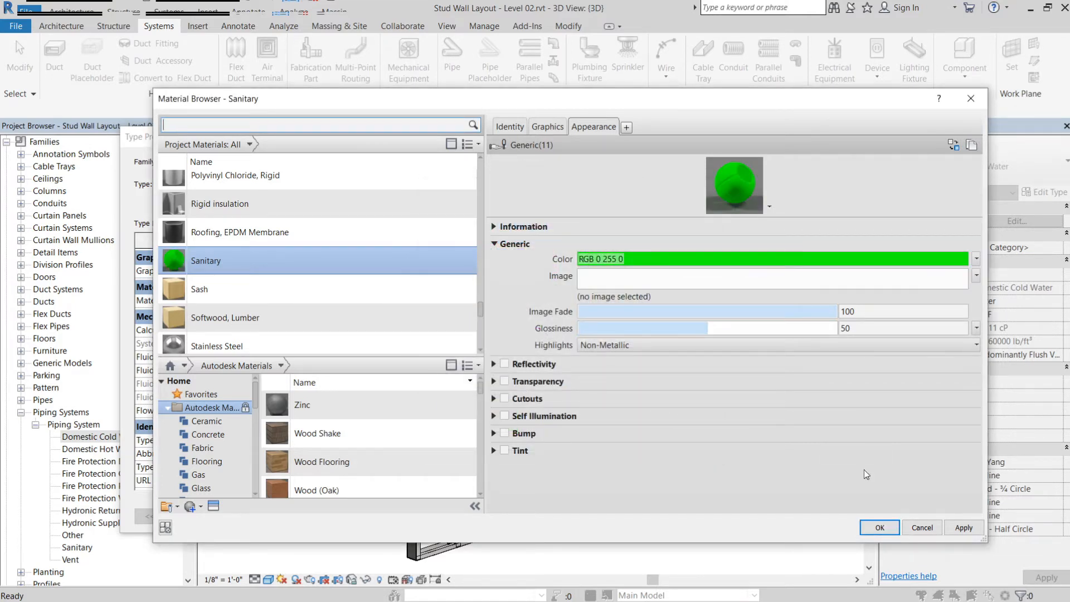
Step: Give the DHW material its own duplicated appearance asset and set its colour to red, RGB 255 0 0
scroll(281, 245, up, 5)
scroll(282, 243, up, 10)
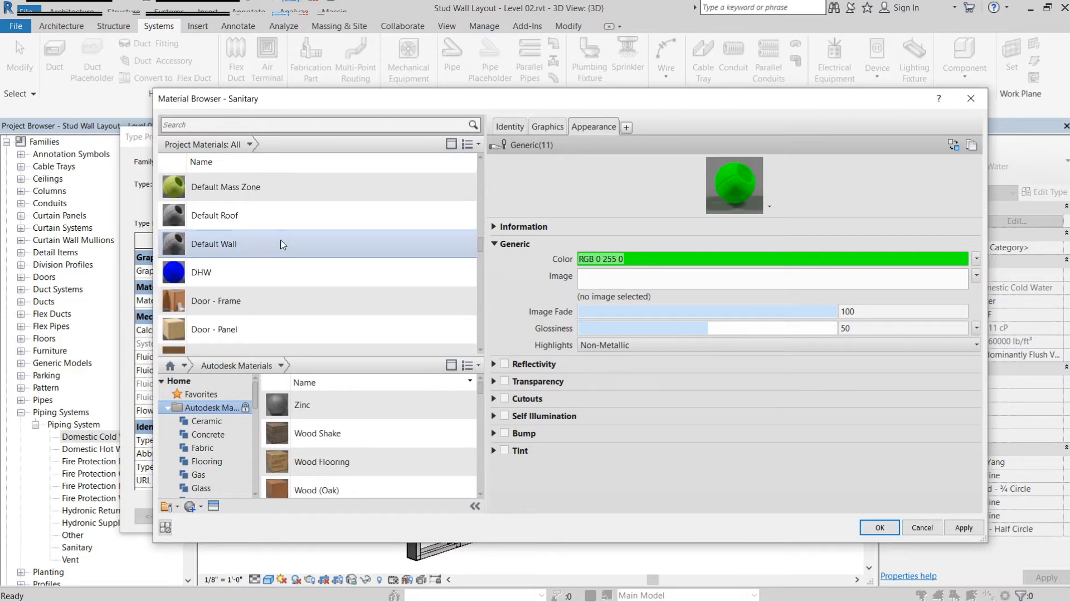
click(286, 271)
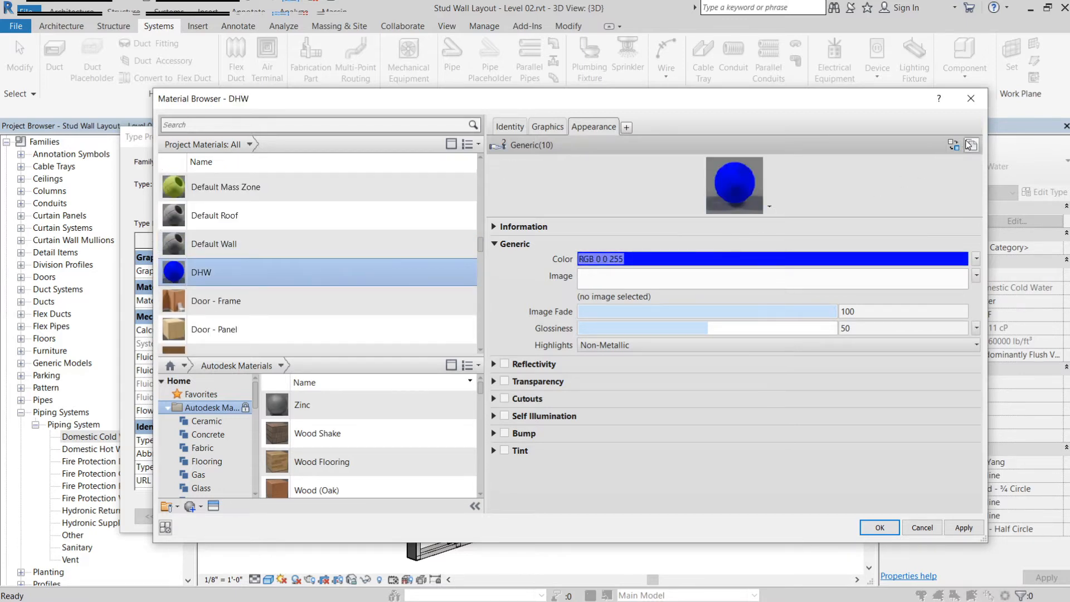
click(961, 264)
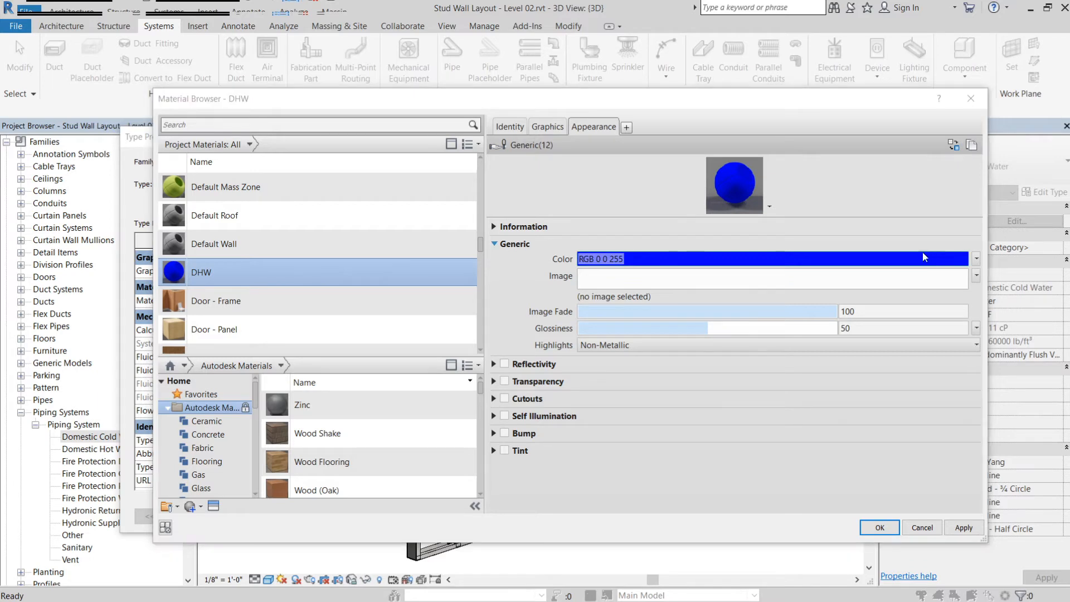
click(435, 239)
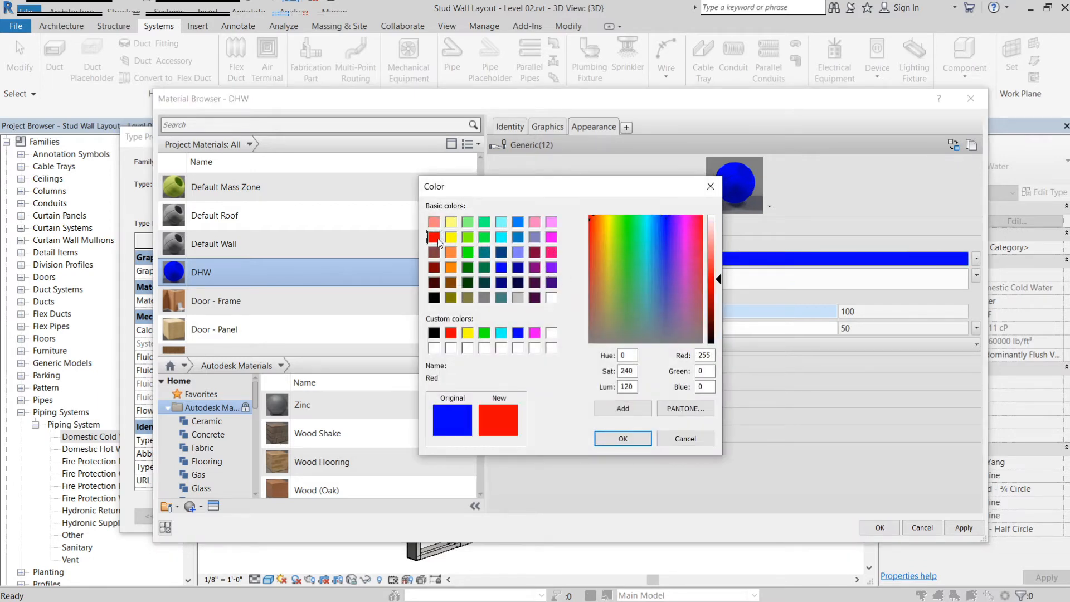
click(623, 439)
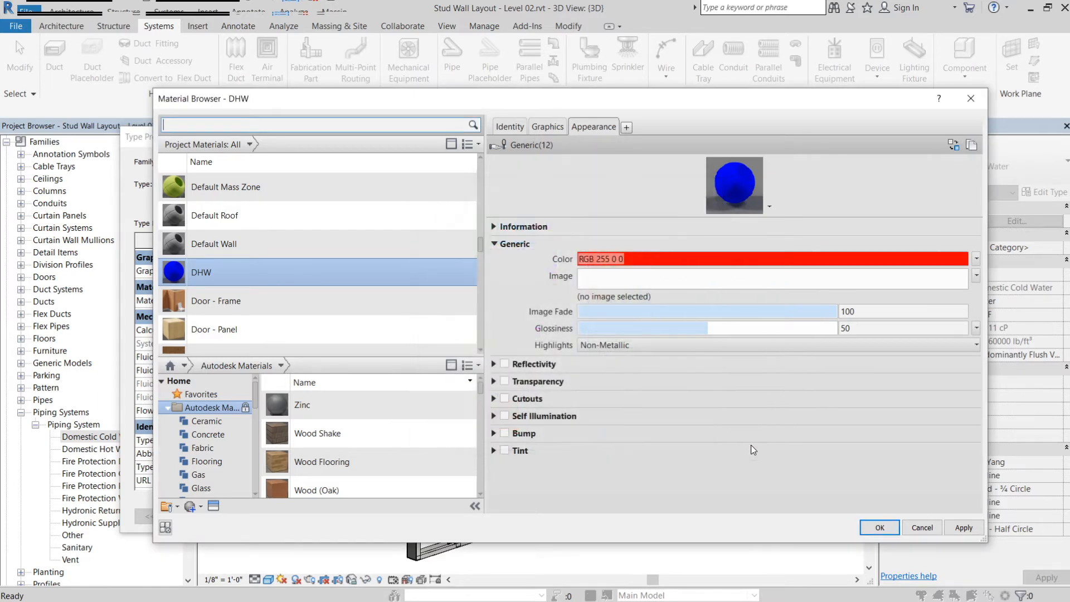
Step: Apply the red appearance change to DHW and assign the DCW material to the Domestic Cold Water piping system type
click(964, 528)
scroll(335, 245, up, 2)
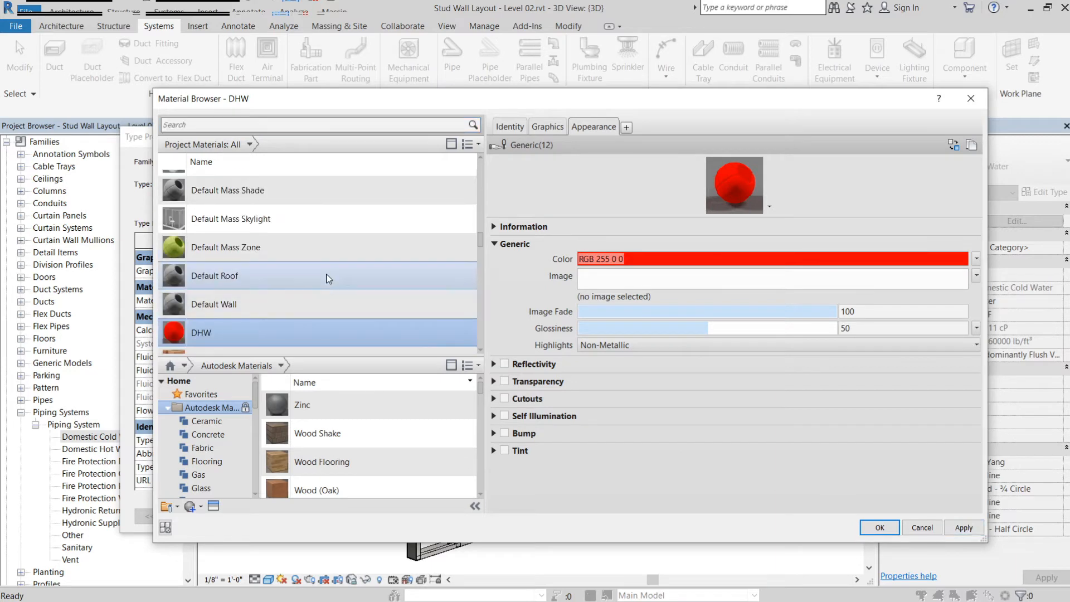
click(335, 246)
key(d)
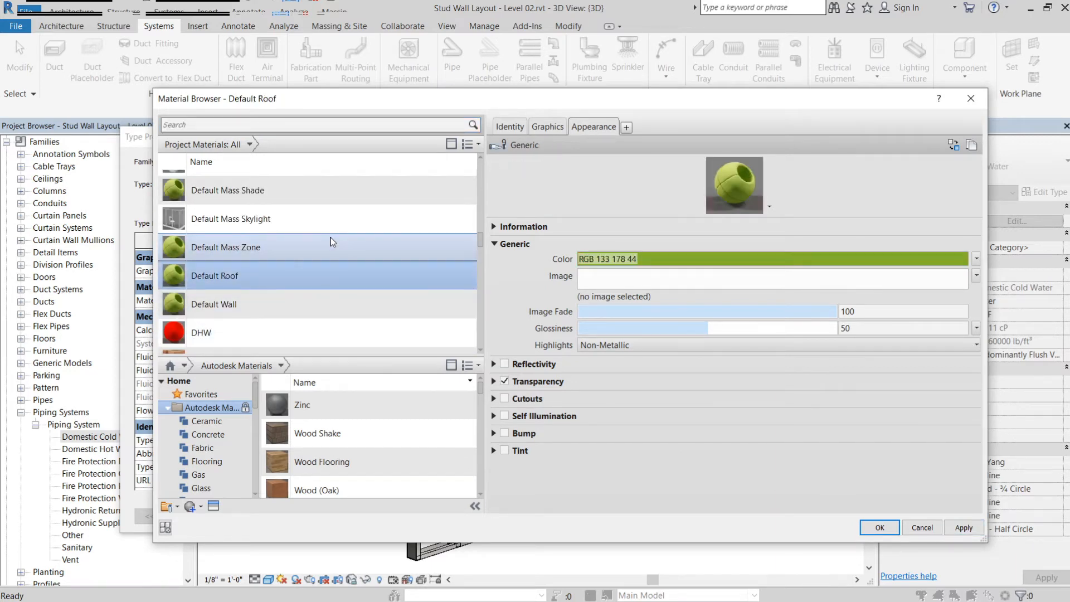
key(c)
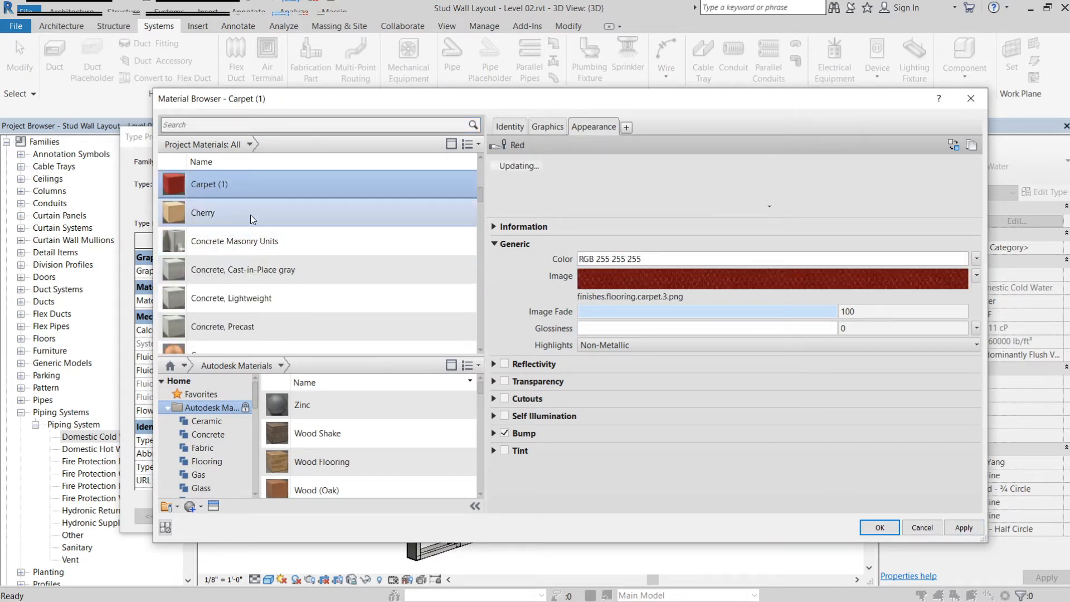
key(d)
key(d)
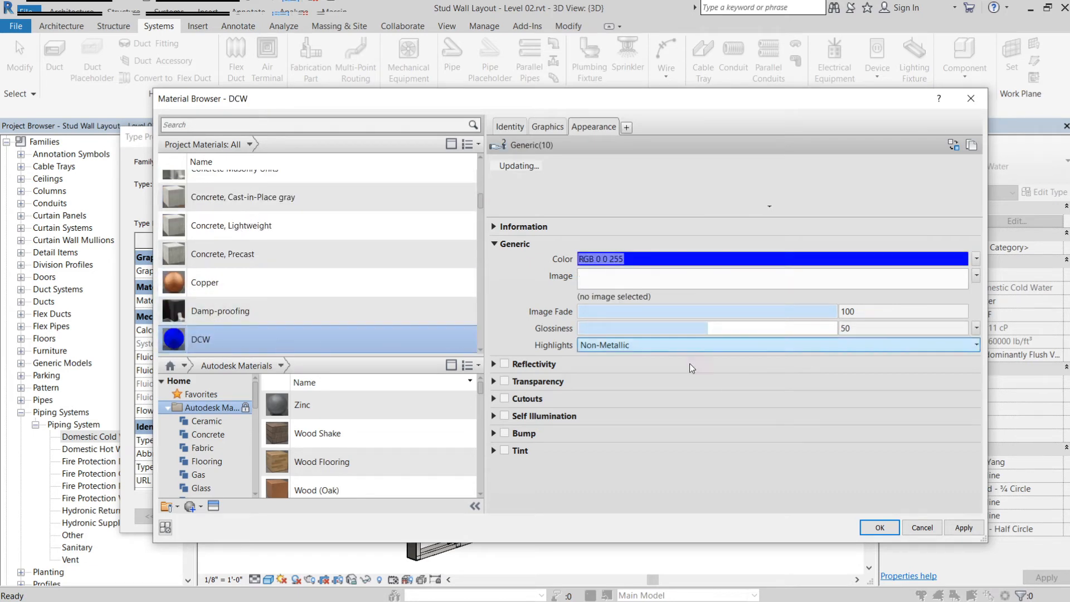
click(879, 527)
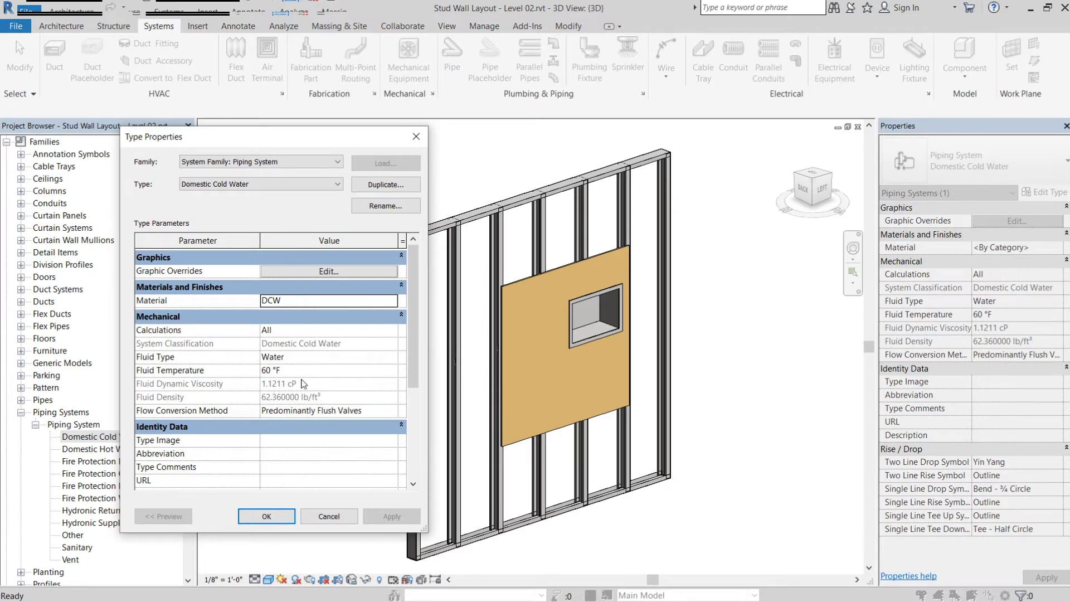
scroll(294, 400, down, 4)
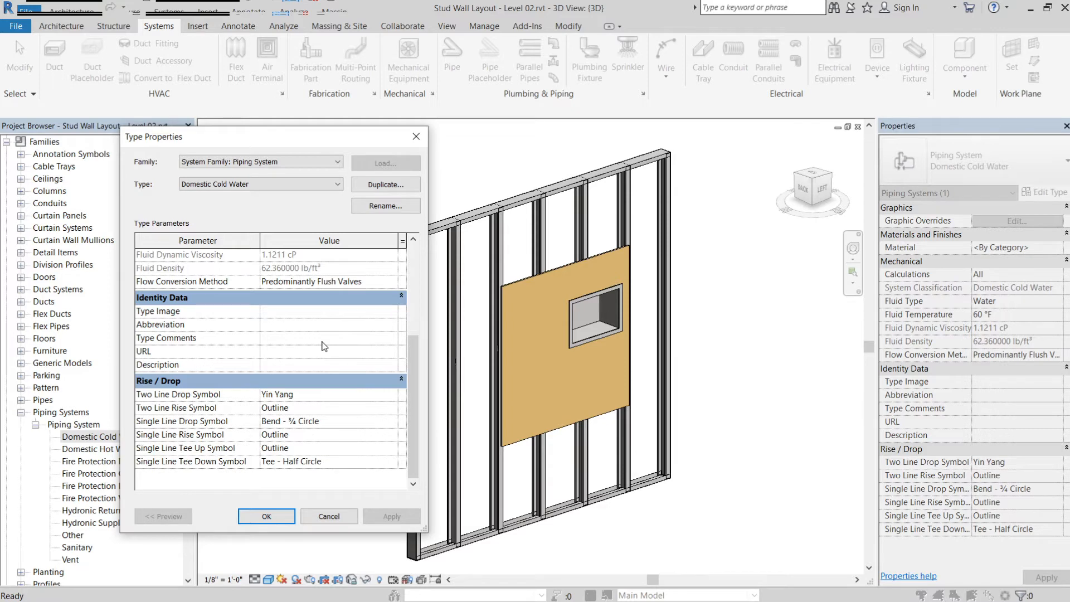
scroll(322, 345, up, 1)
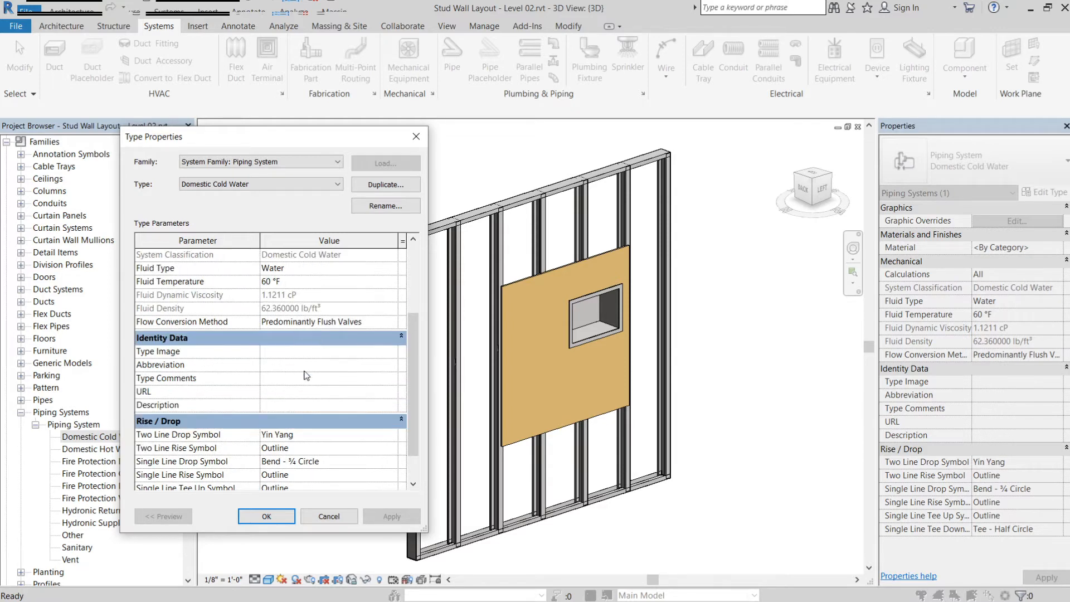
scroll(332, 433, down, 1)
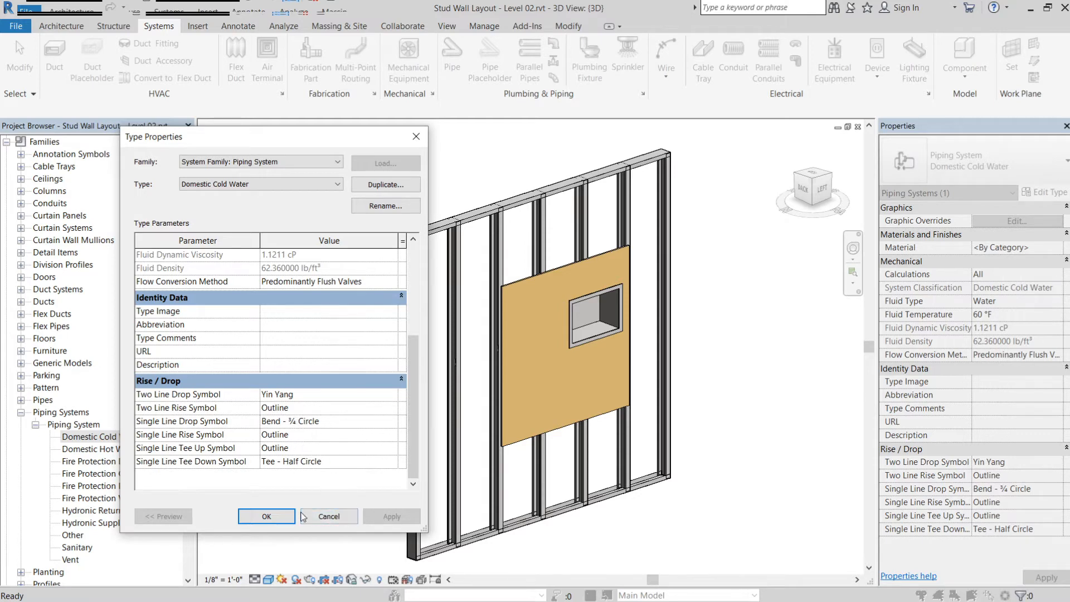
click(268, 517)
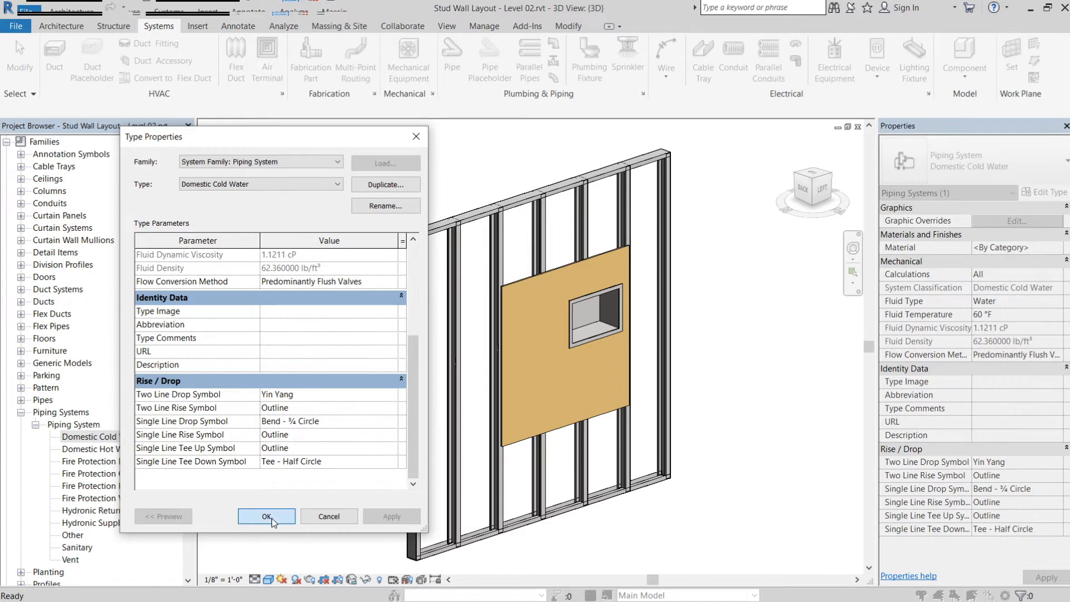
Step: Override the line colour of the Domestic Hot Water piping system type with Red in its graphic overrides
click(124, 451)
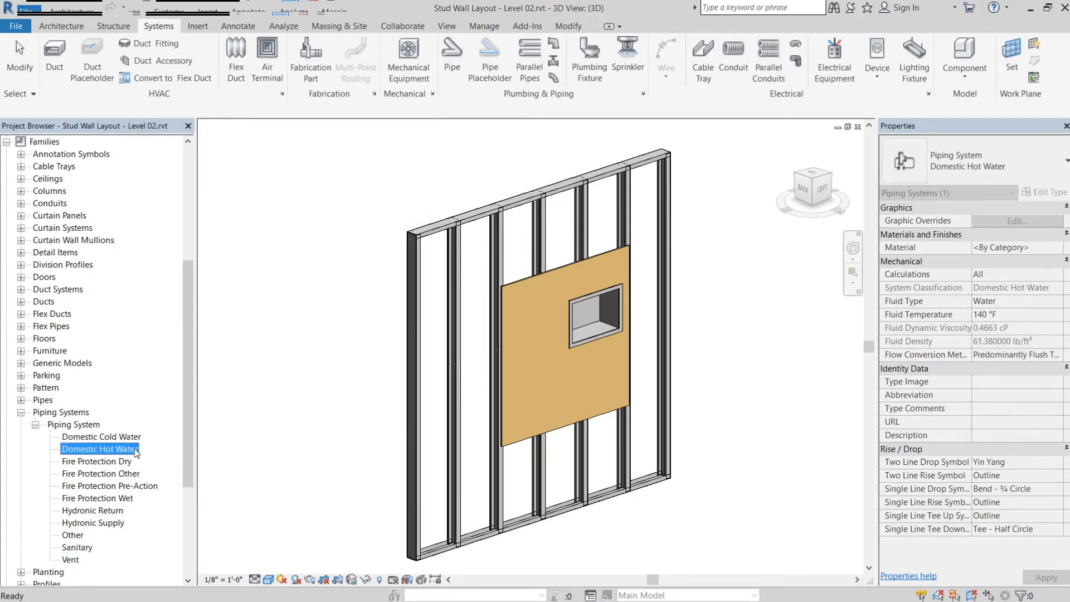
right_click(127, 449)
click(190, 556)
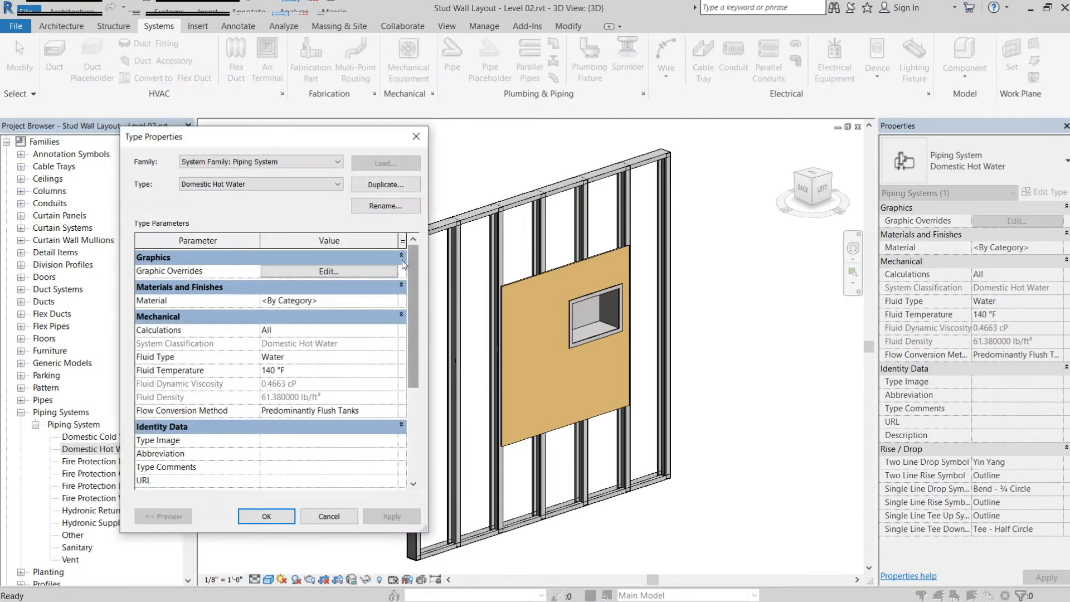
click(353, 270)
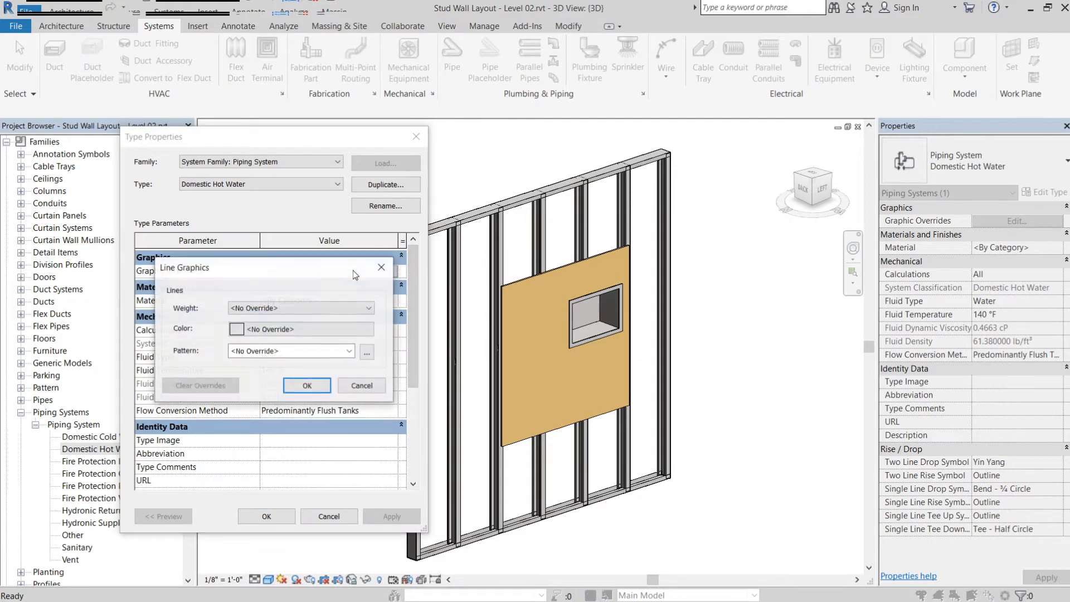
click(295, 329)
click(154, 347)
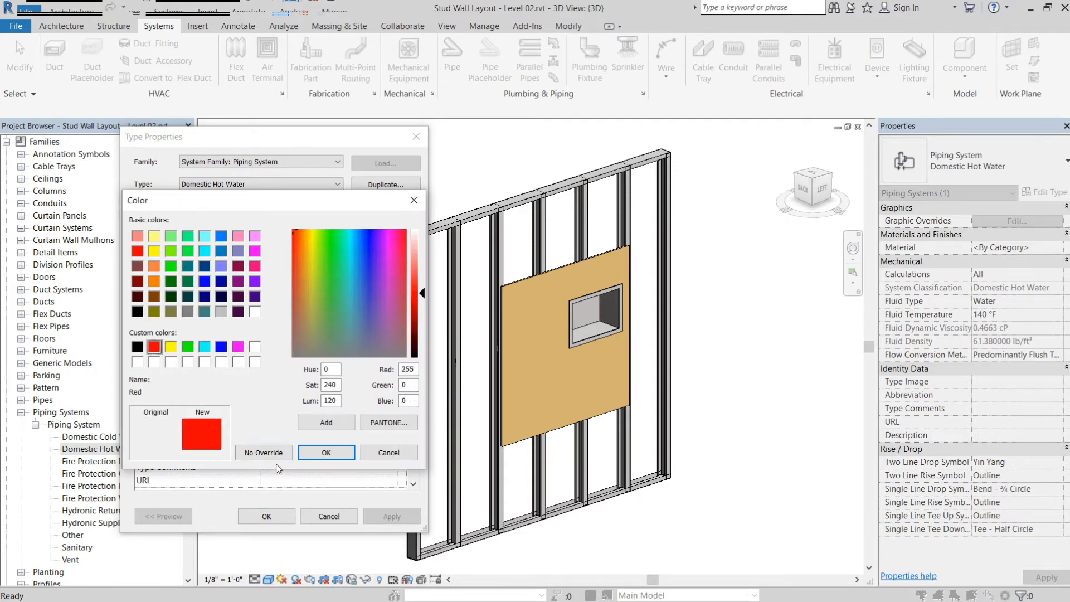
click(326, 452)
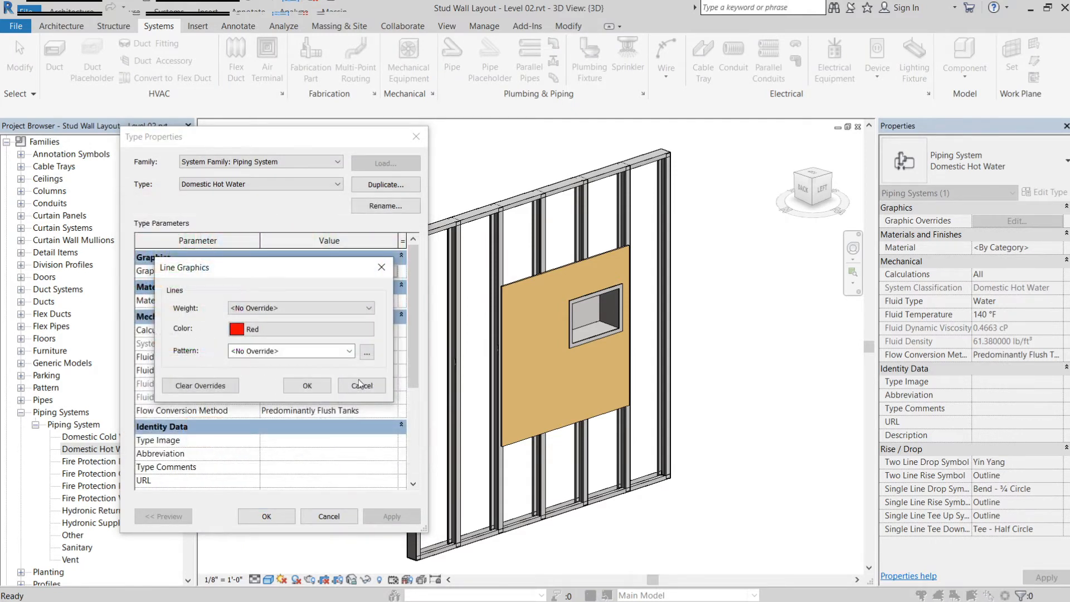
click(317, 385)
Step: Assign the DHW material to the Domestic Hot Water piping system type and accept its type properties
click(392, 301)
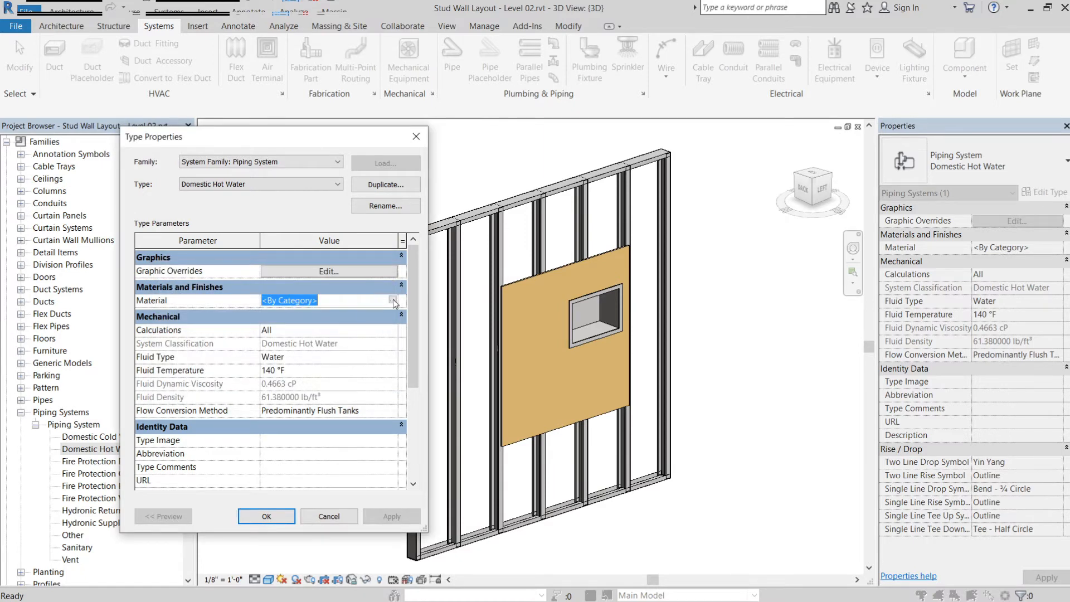
click(393, 301)
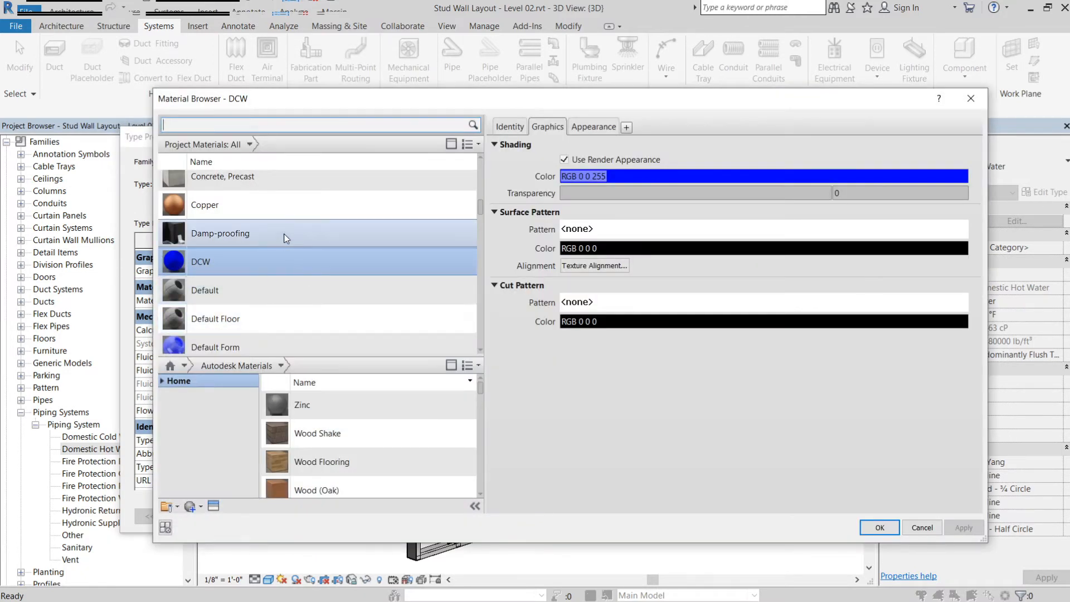
click(273, 287)
scroll(272, 279, down, 5)
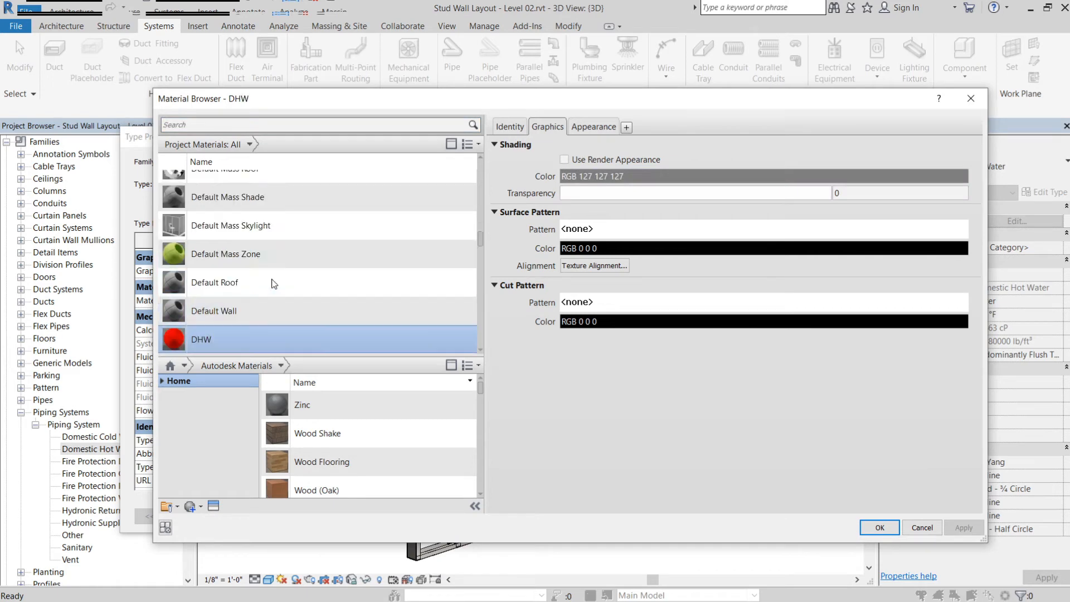
click(257, 341)
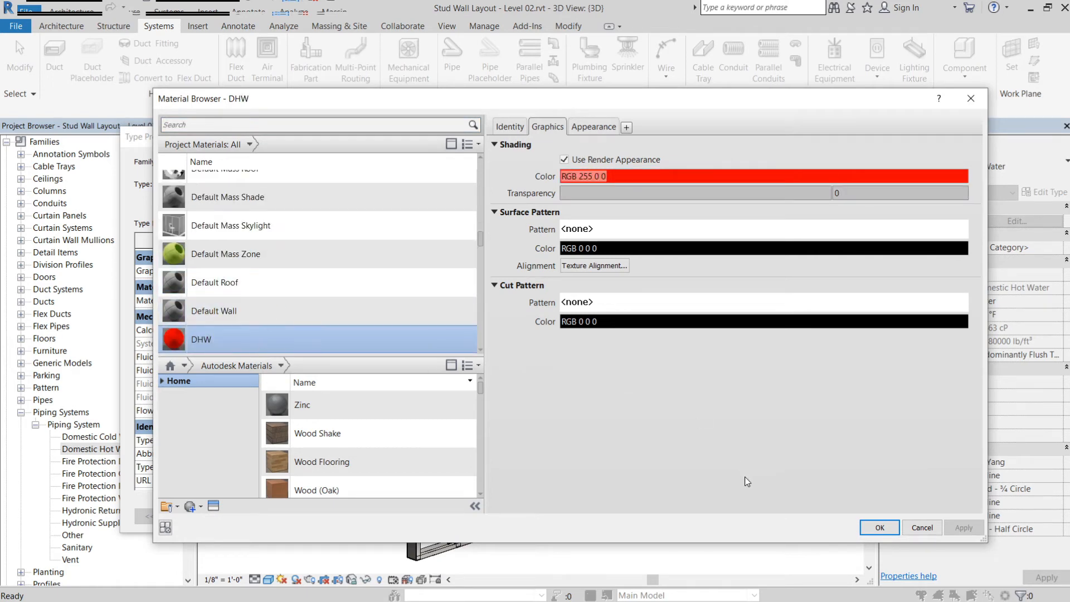
click(879, 528)
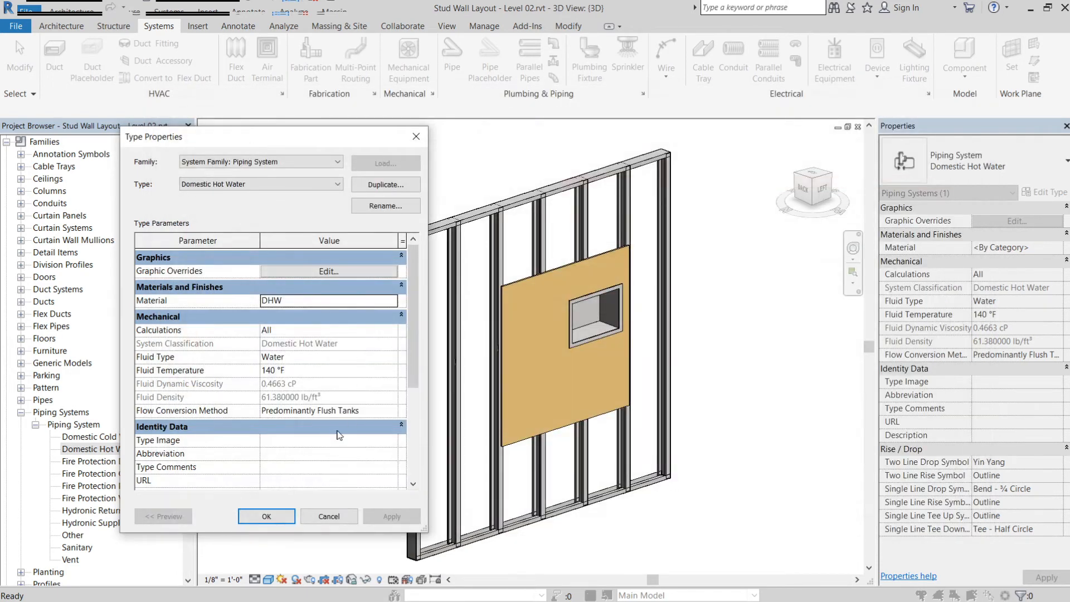
scroll(272, 484, down, 5)
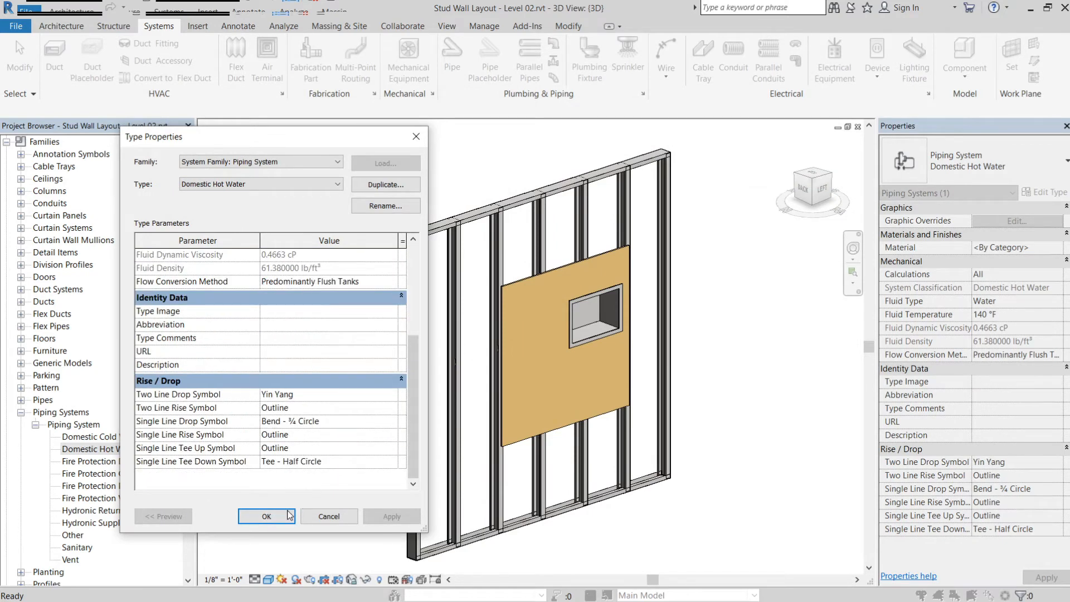
click(273, 516)
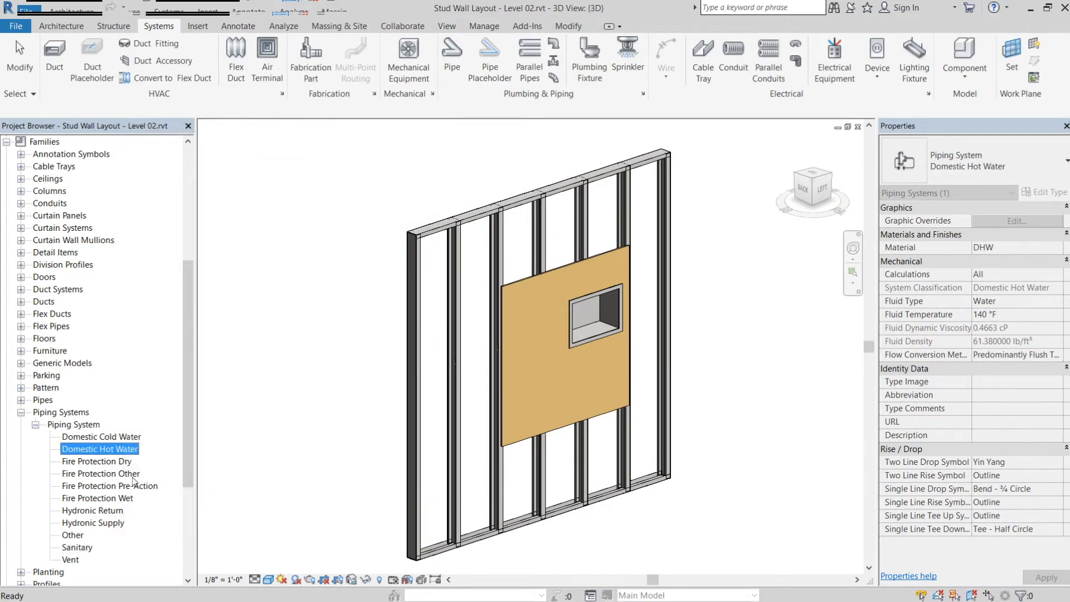
Step: Override the line colour of the Sanitary piping system type with Green in its graphic overrides
click(88, 550)
right_click(87, 552)
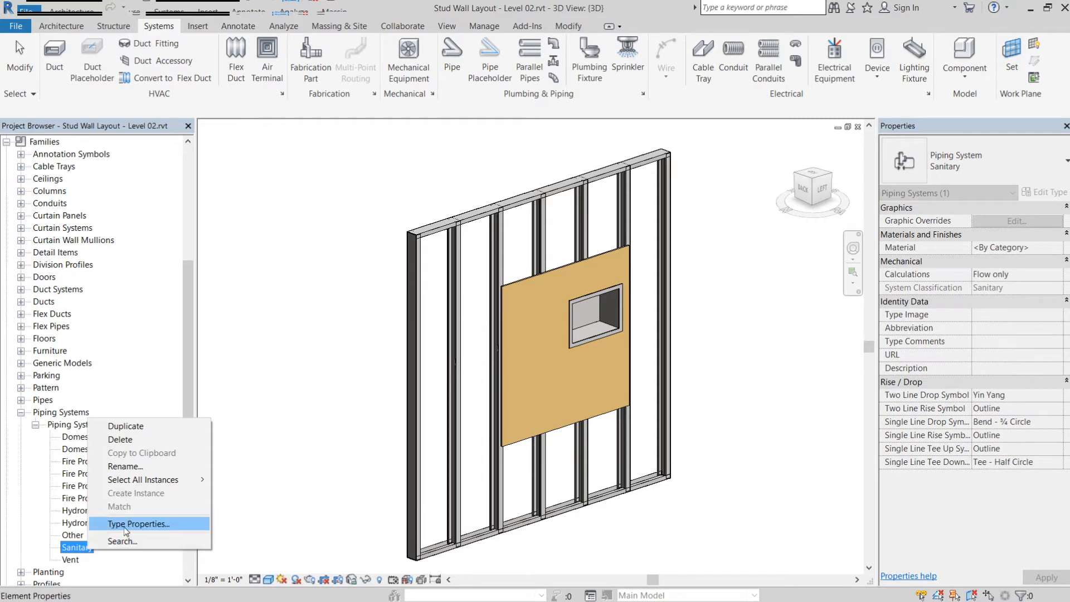
click(146, 521)
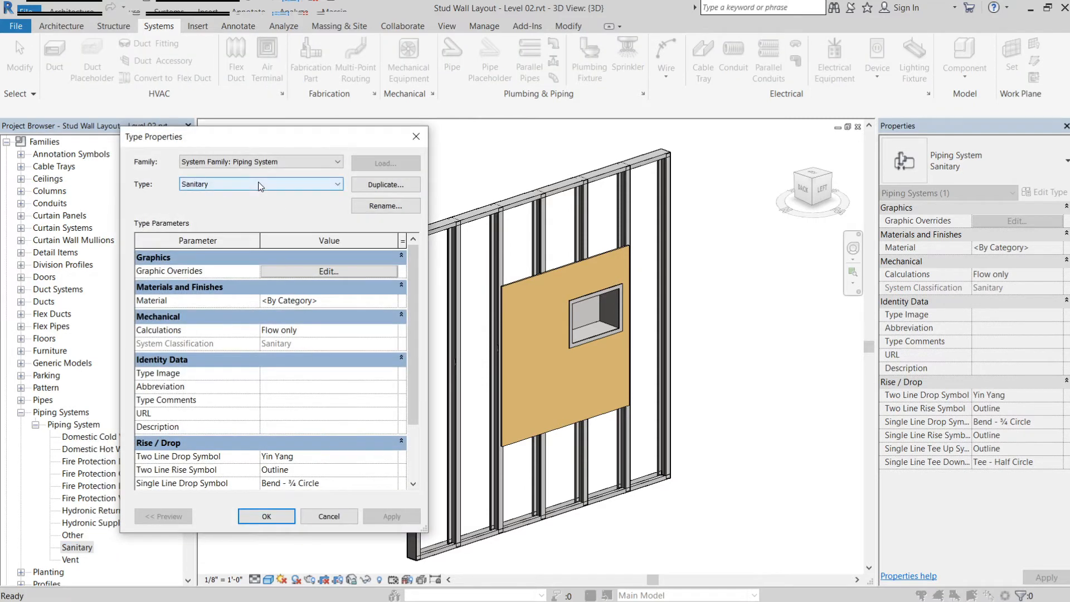
click(323, 272)
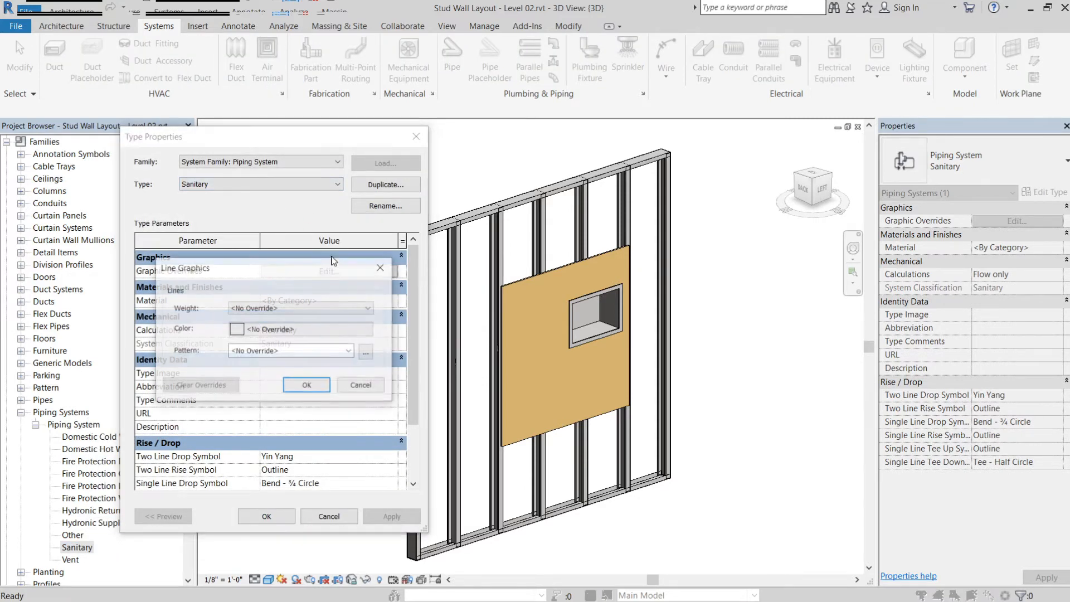
click(302, 334)
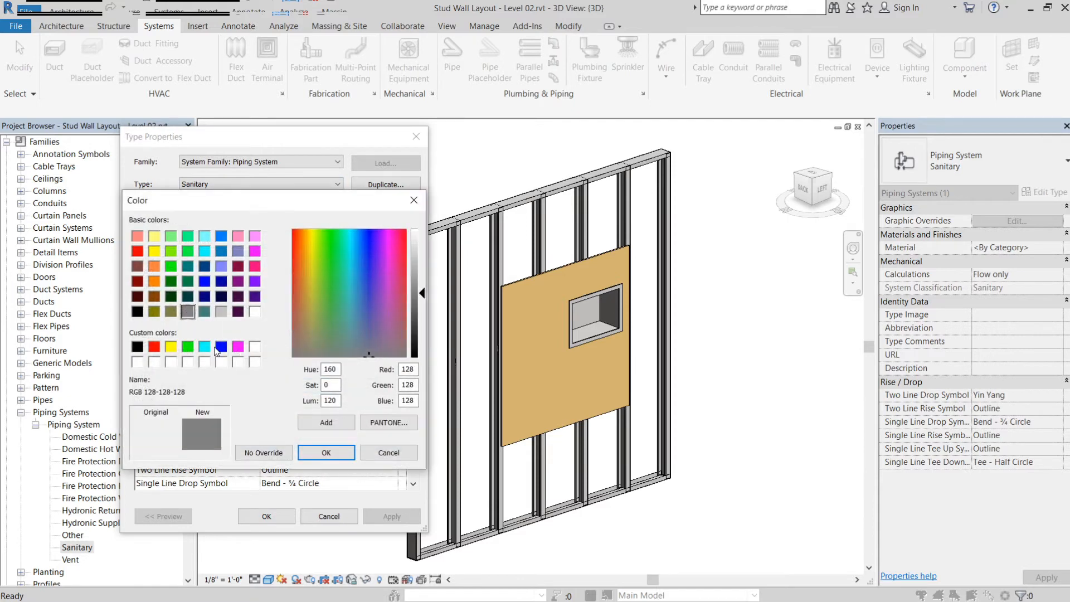
click(188, 347)
click(301, 451)
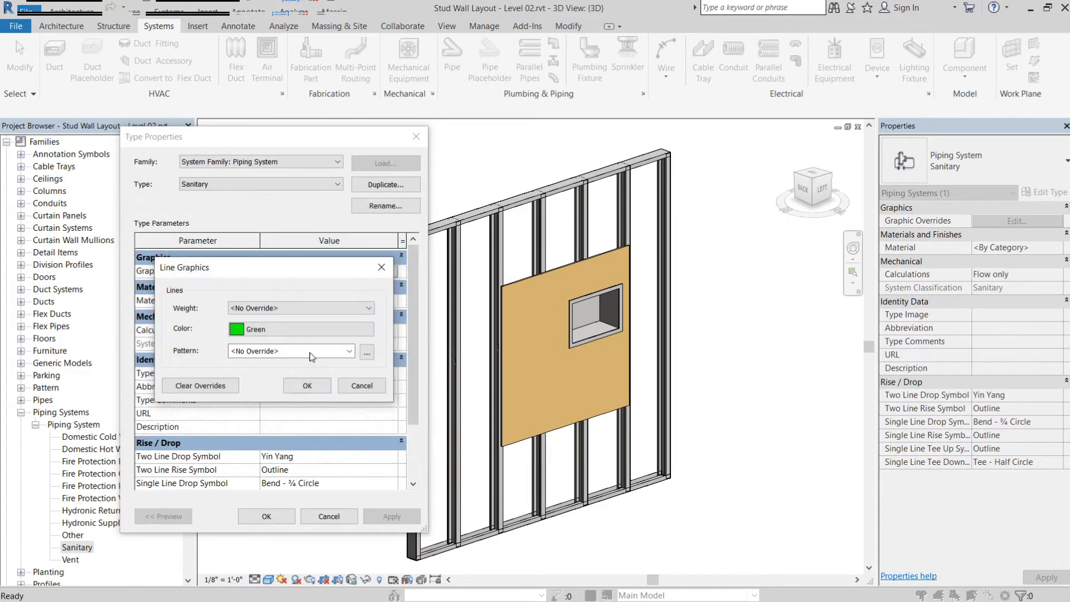
click(309, 385)
Step: Search the project materials for "sa" and assign the Sanitary material to the Sanitary piping system type, accepting its type properties
click(379, 301)
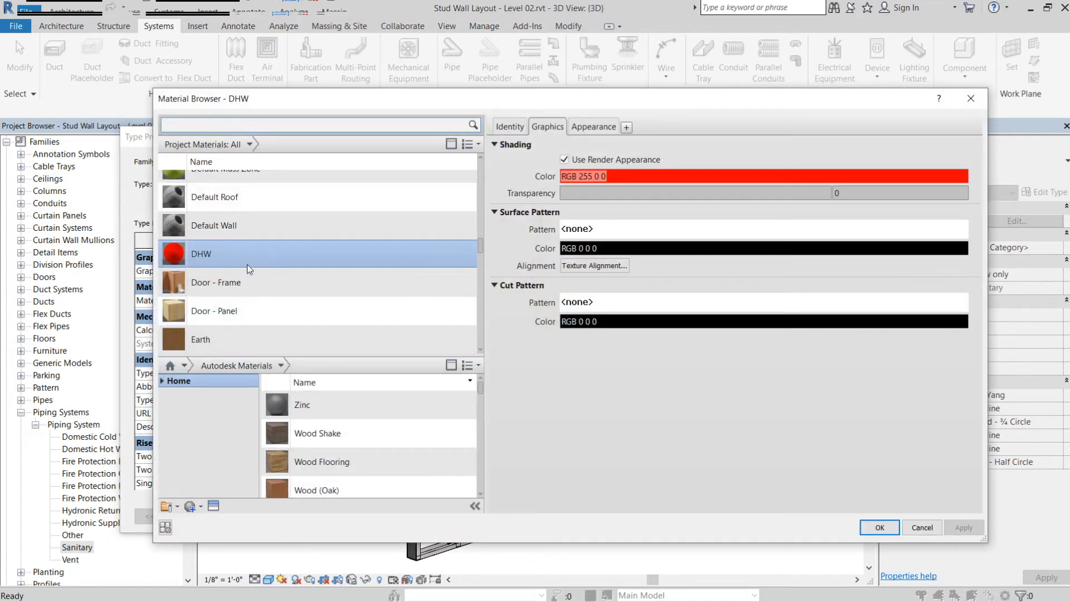
text(sa)
click(266, 253)
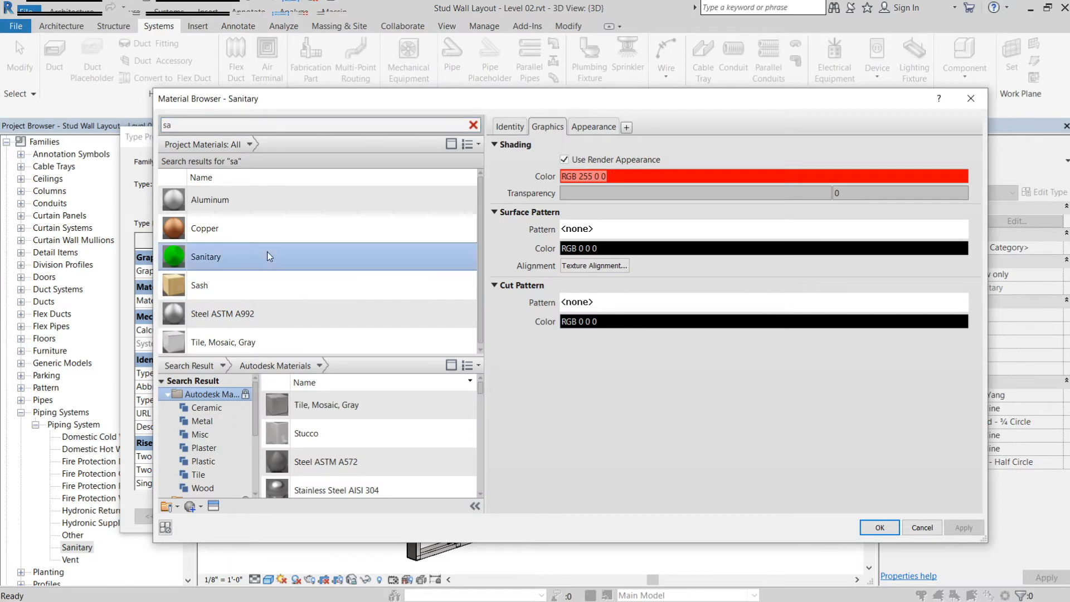
click(880, 527)
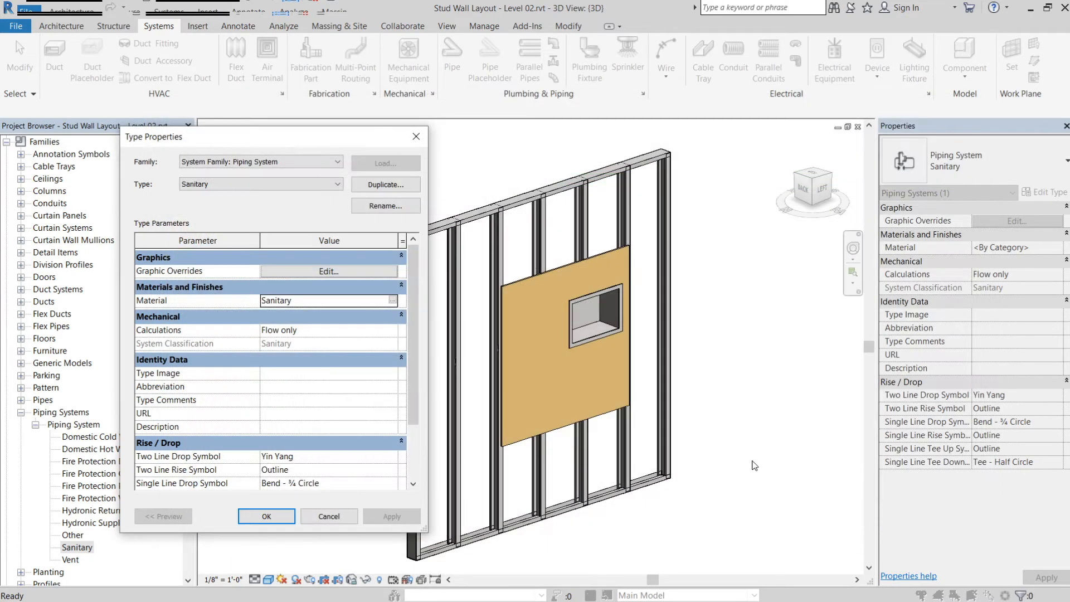
scroll(307, 496, down, 2)
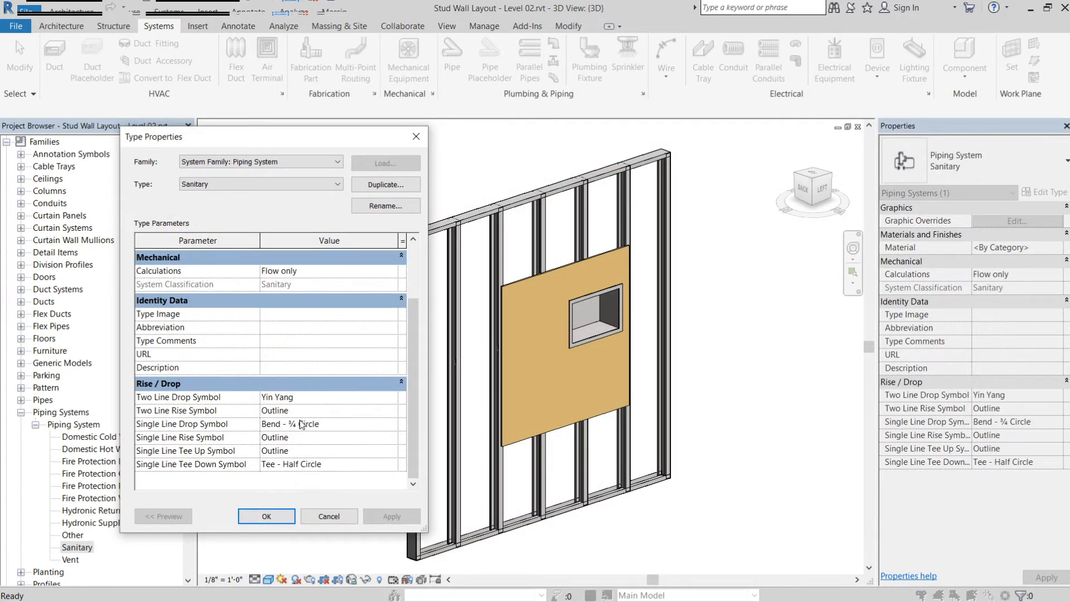
scroll(304, 428, up, 2)
scroll(305, 433, down, 1)
scroll(305, 434, down, 2)
click(269, 517)
click(285, 458)
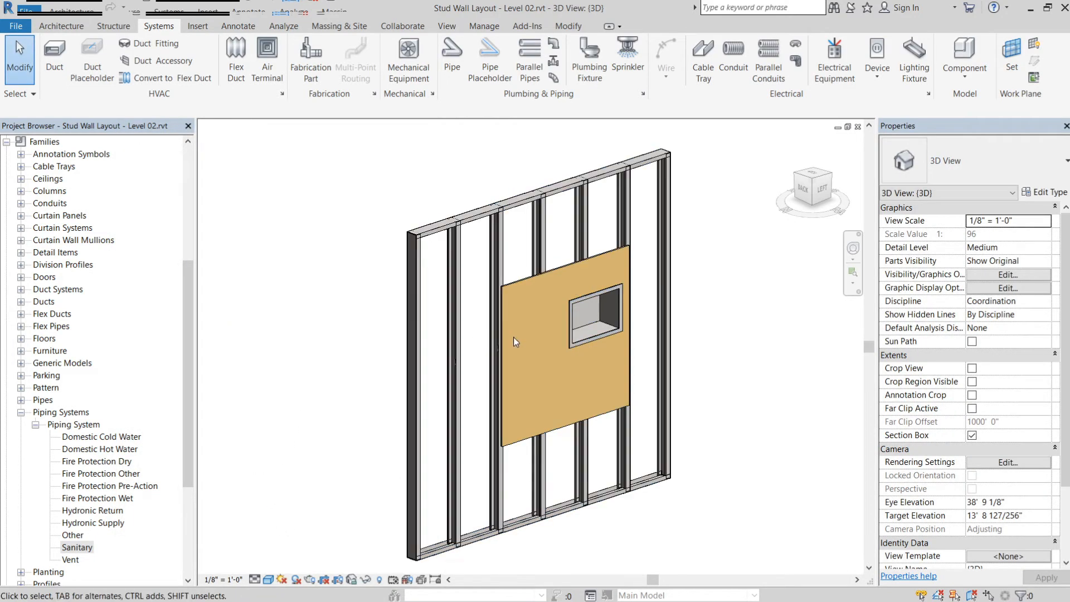
Step: Collapse the piping systems in the project families and expand Pipes to the Default pipe type
middle_drag(513, 337, 483, 323)
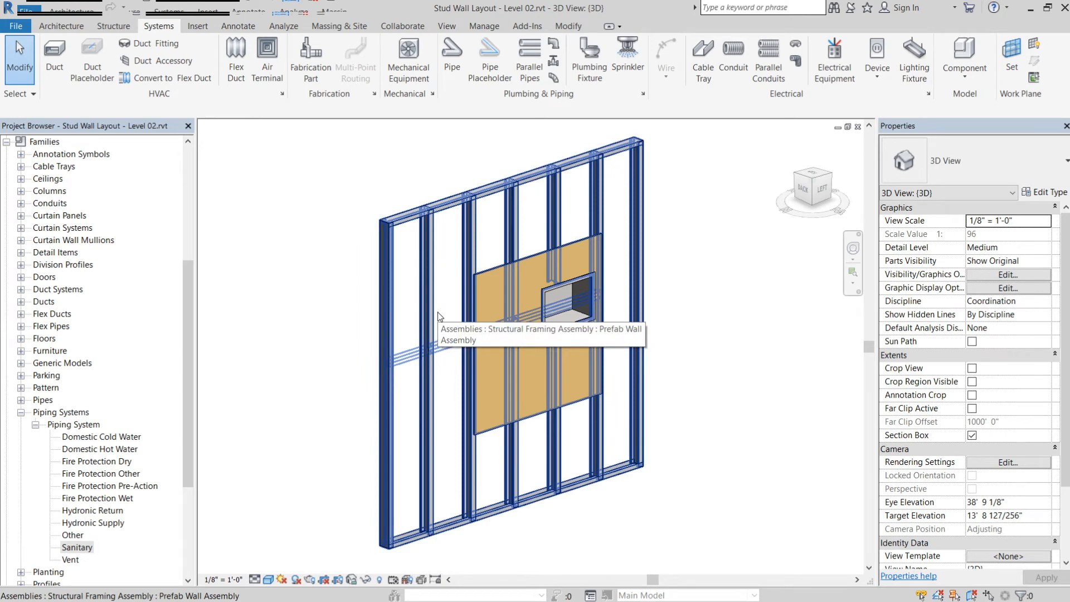
click(22, 412)
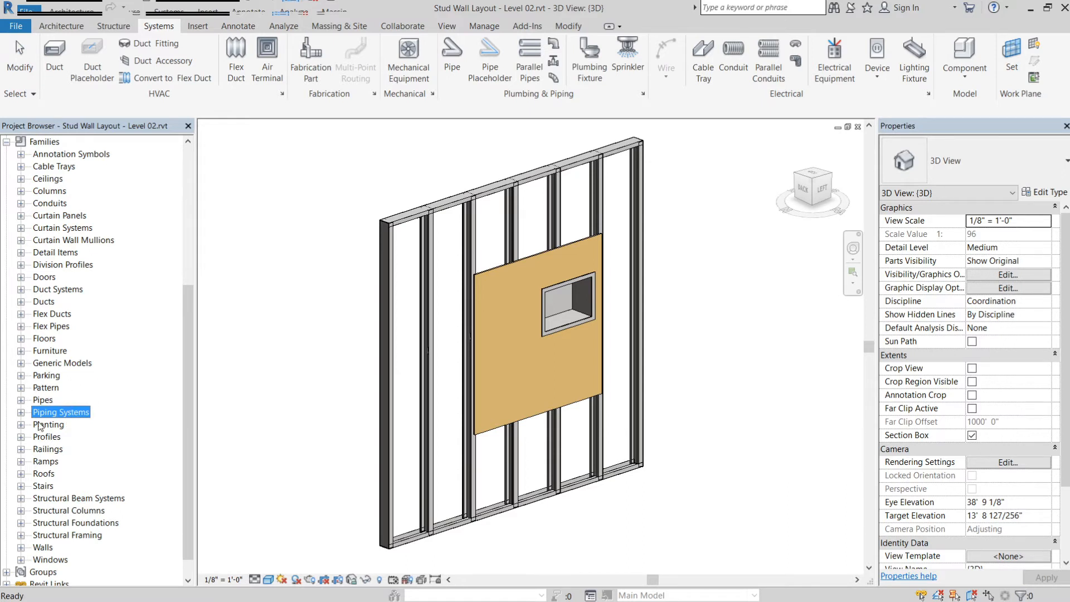
click(21, 401)
click(35, 412)
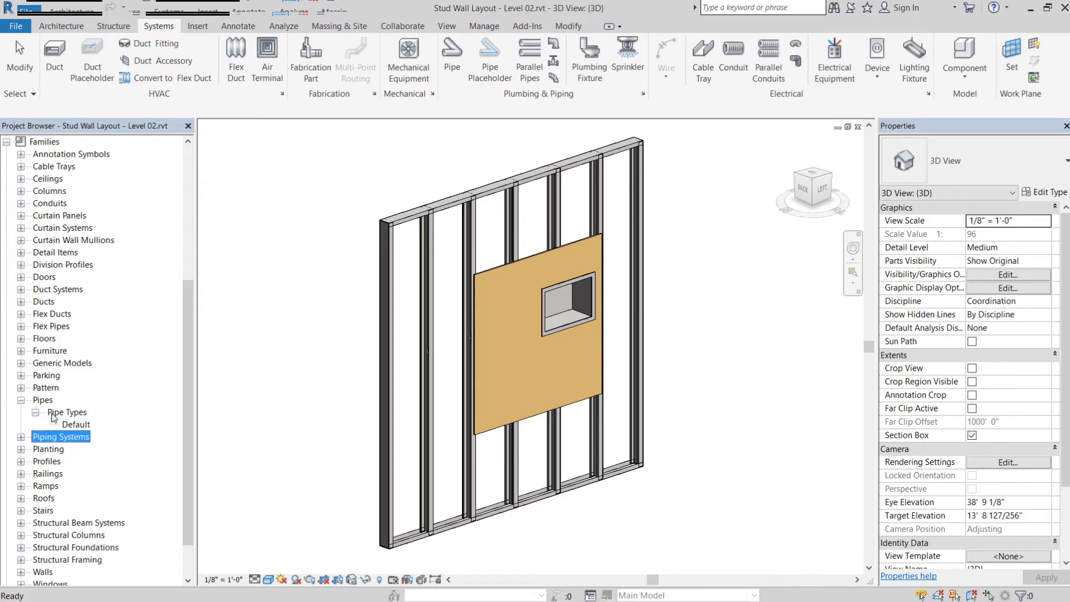
click(72, 425)
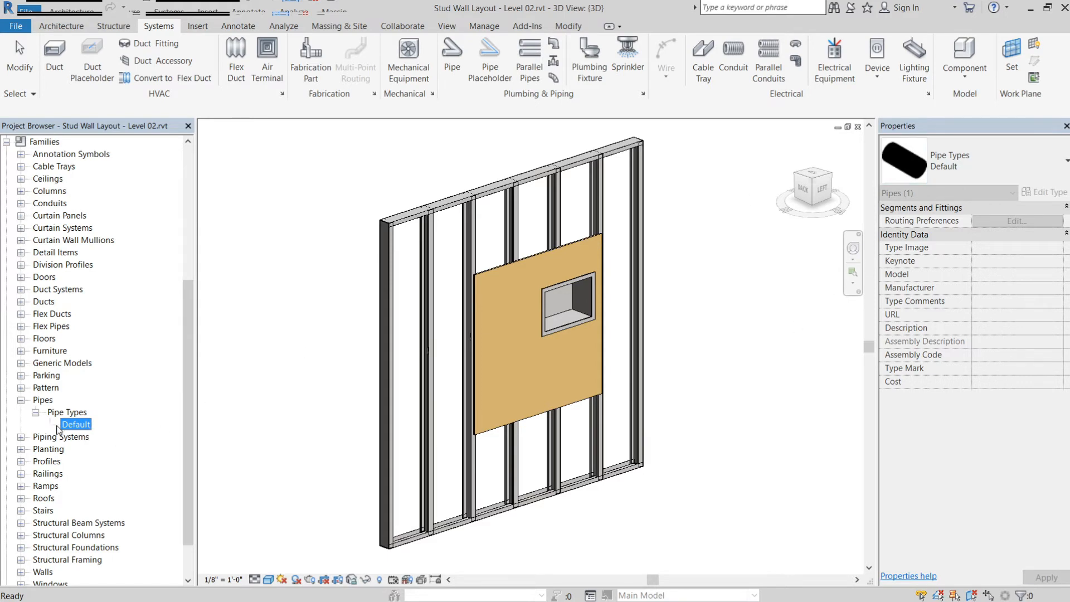
key(Escape)
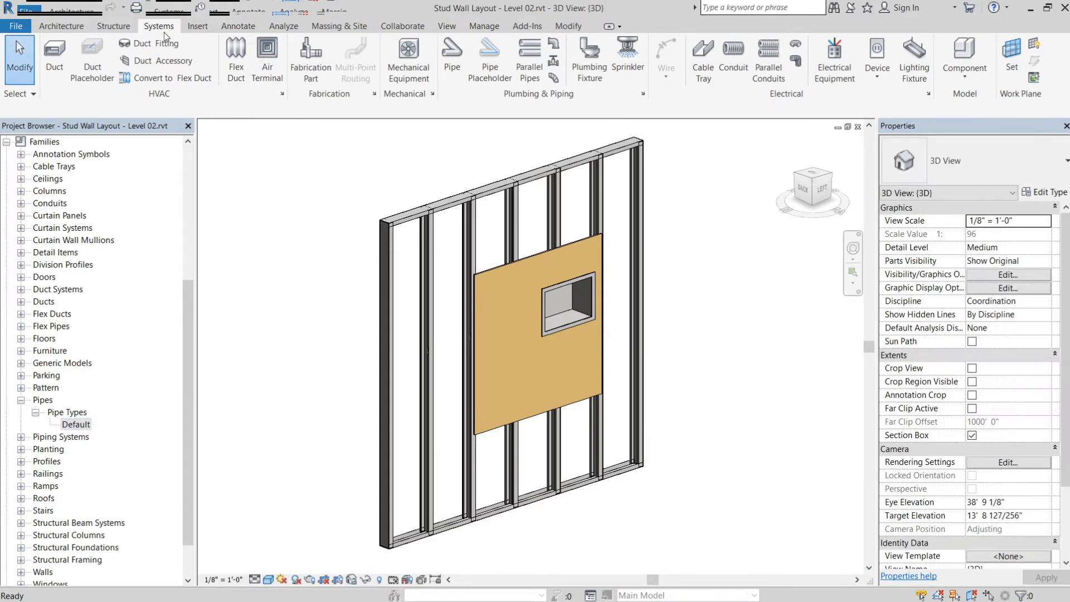
Step: Load all the generic pipe fitting families from the Pipe, Fittings, Generic folder of the US Imperial library
click(198, 26)
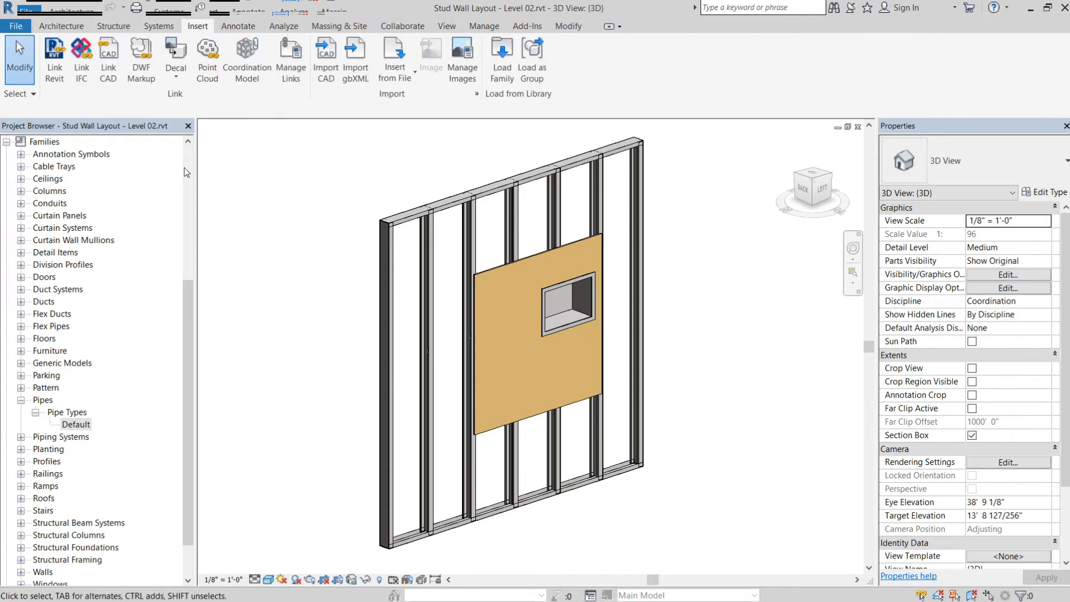
click(501, 82)
scroll(456, 282, down, 2)
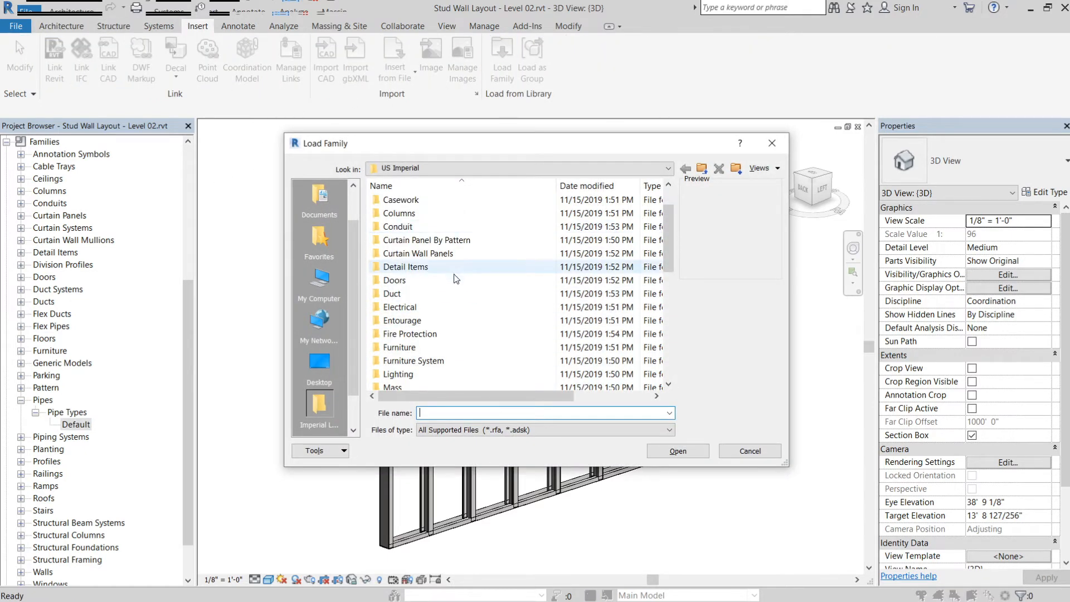
scroll(459, 285, up, 2)
scroll(461, 290, down, 1)
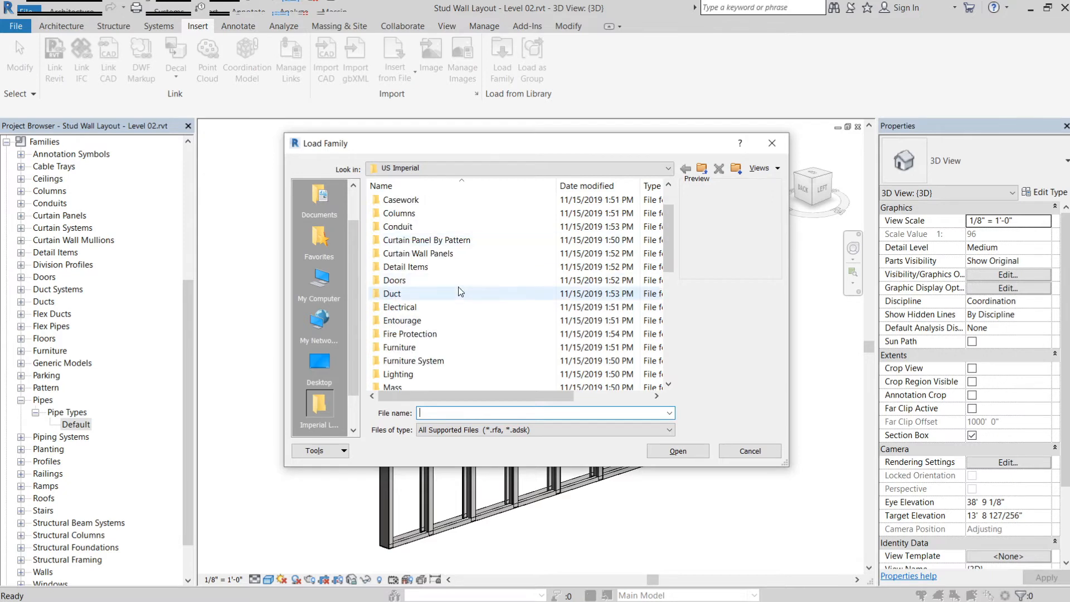
scroll(467, 301, down, 1)
scroll(466, 301, down, 1)
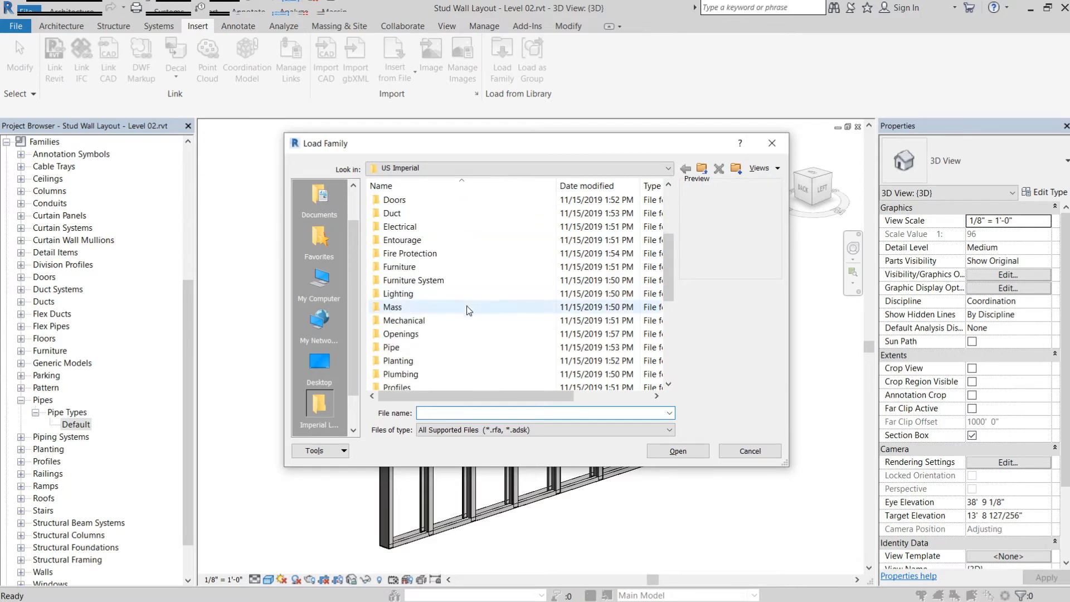
double_click(467, 347)
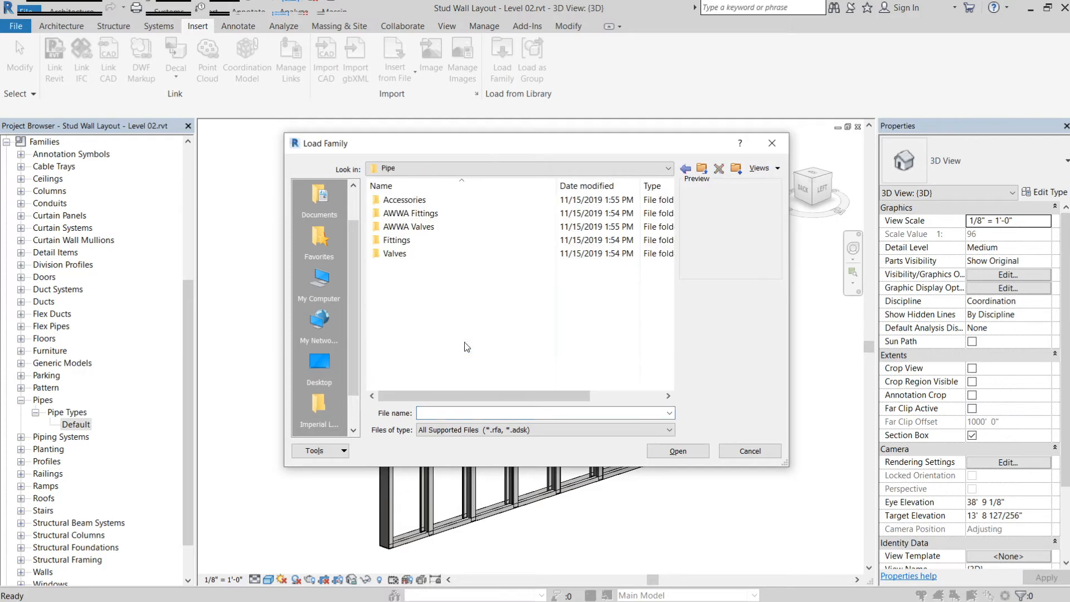
double_click(417, 245)
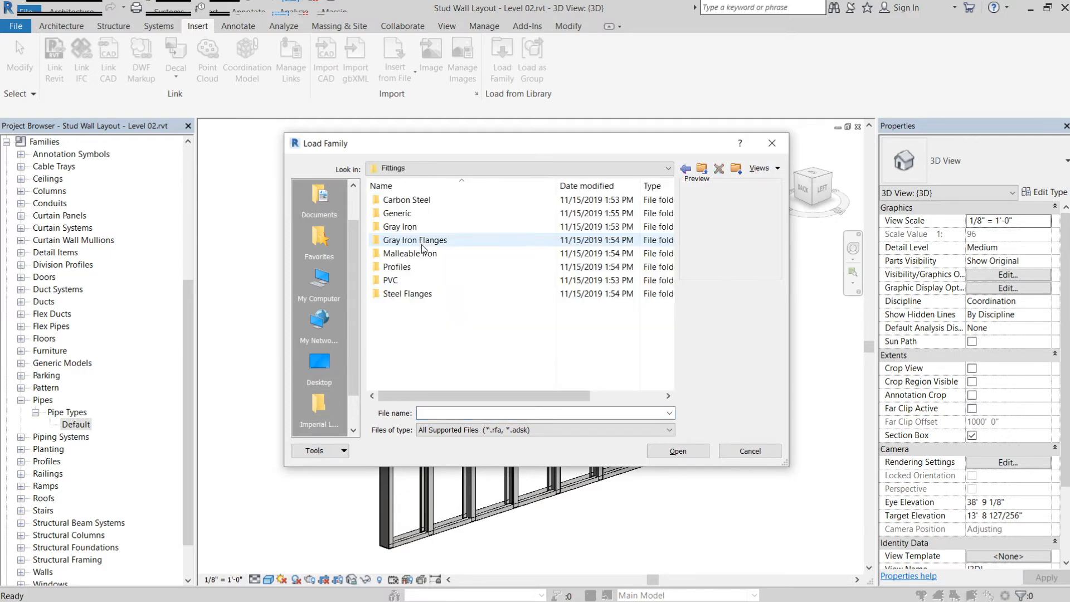
double_click(417, 215)
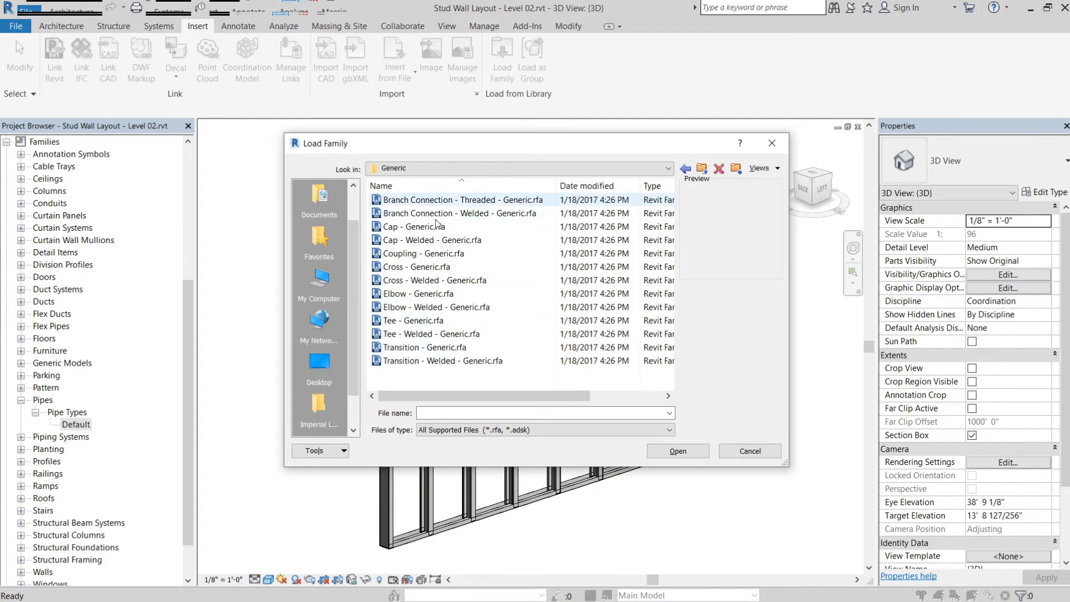
shift+click(424, 361)
click(695, 452)
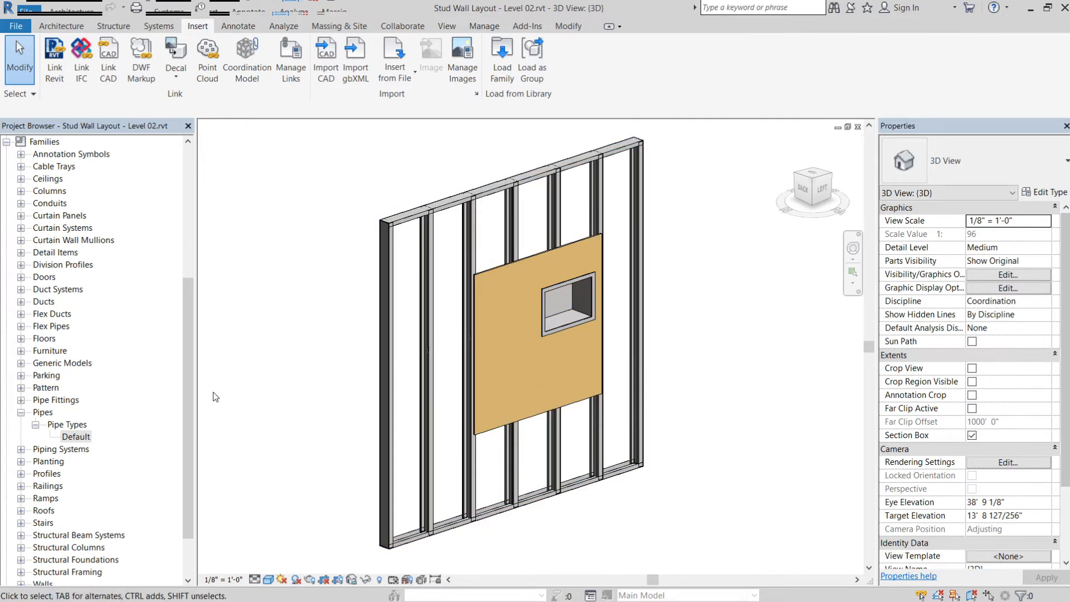
Step: Duplicate the Default pipe type under the name "Domestic Lines"
click(90, 439)
right_click(85, 439)
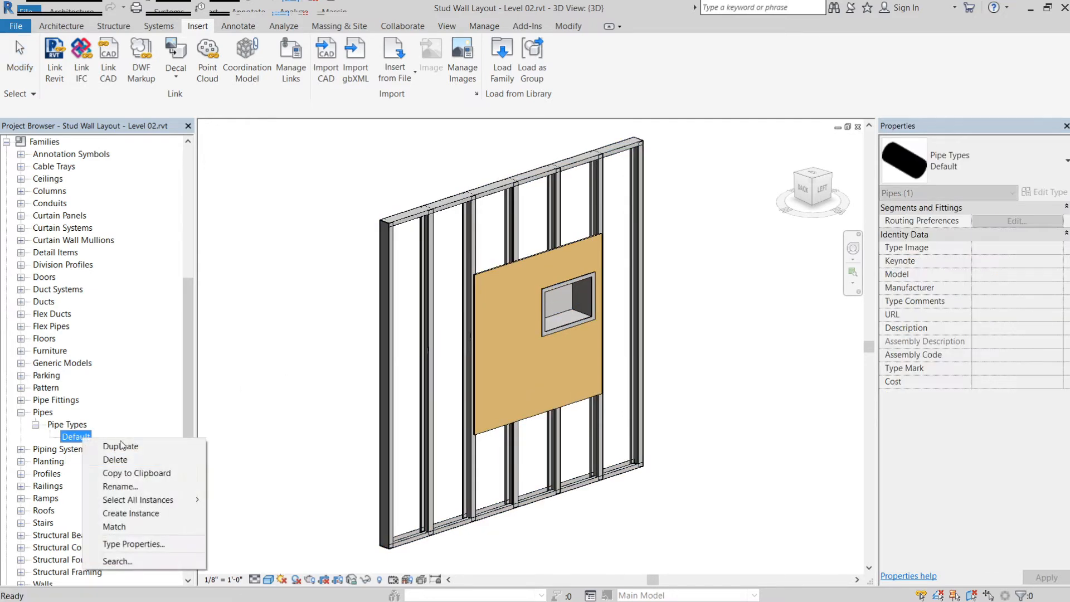
click(140, 544)
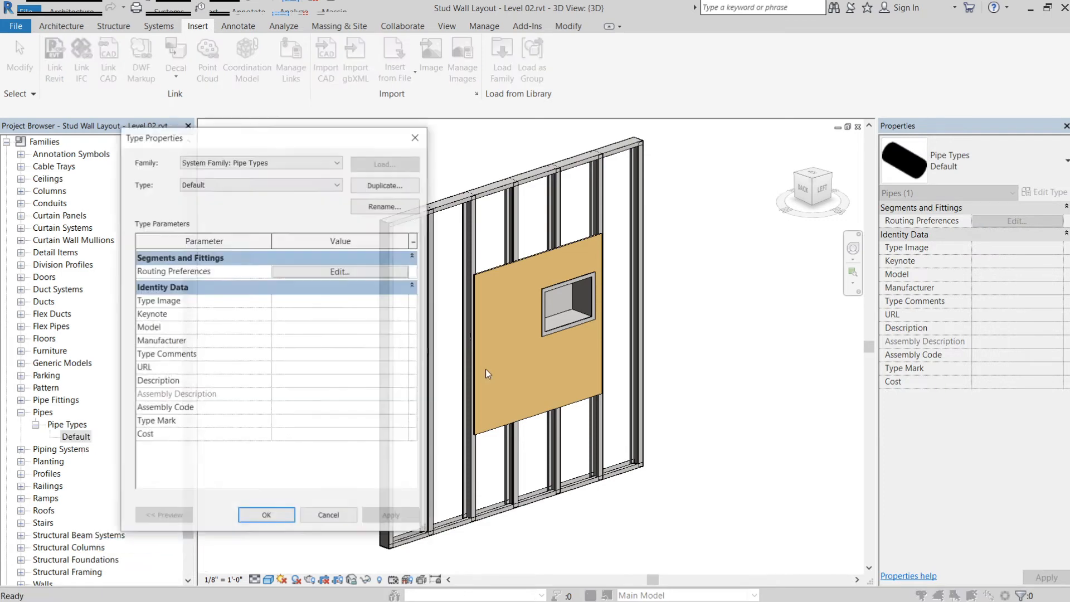
click(387, 185)
text(D)
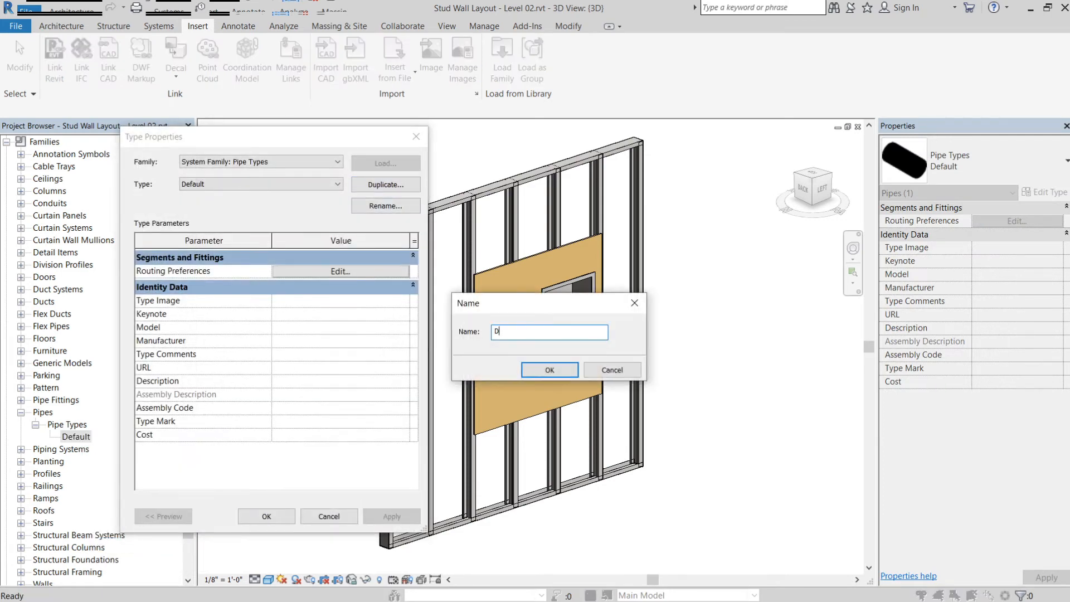
text(omestic Lines)
click(539, 371)
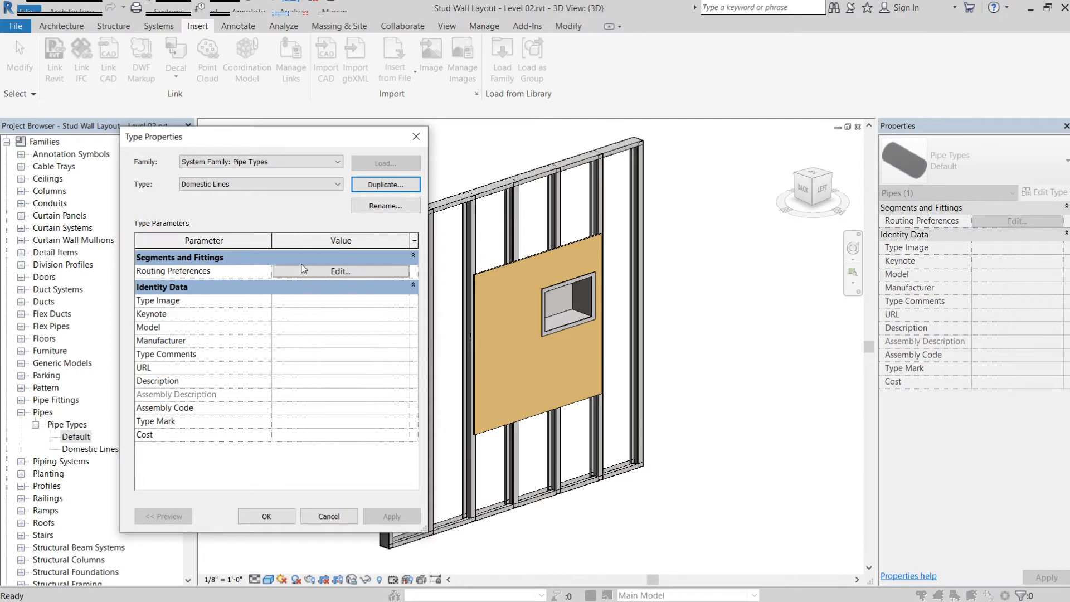
Step: Set the pipe segment to Copper - M in the routing preferences of the Domestic Lines pipe type
click(353, 273)
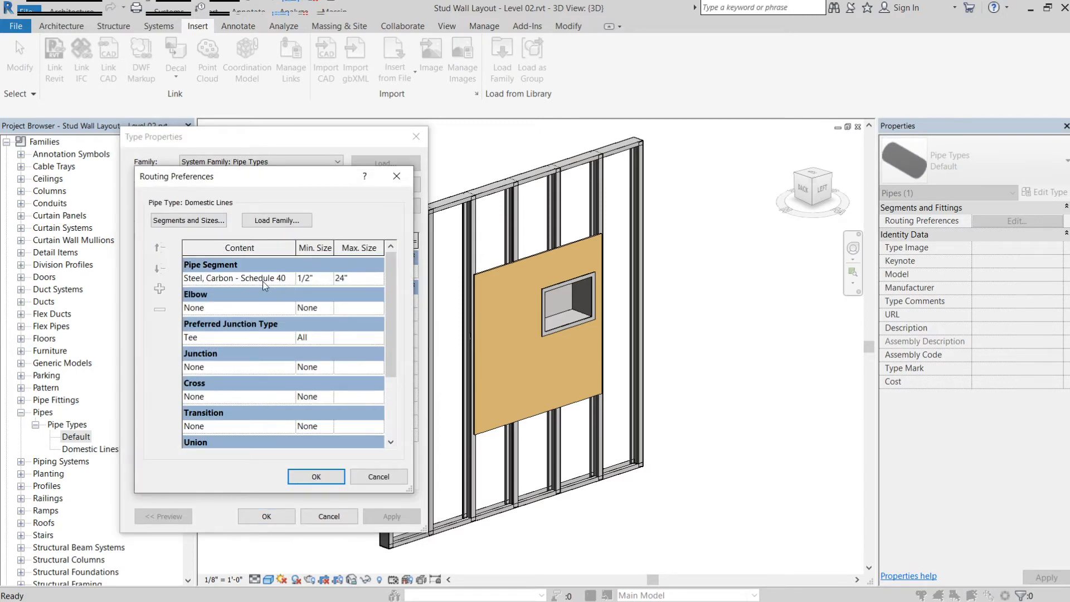
drag(271, 176, 648, 150)
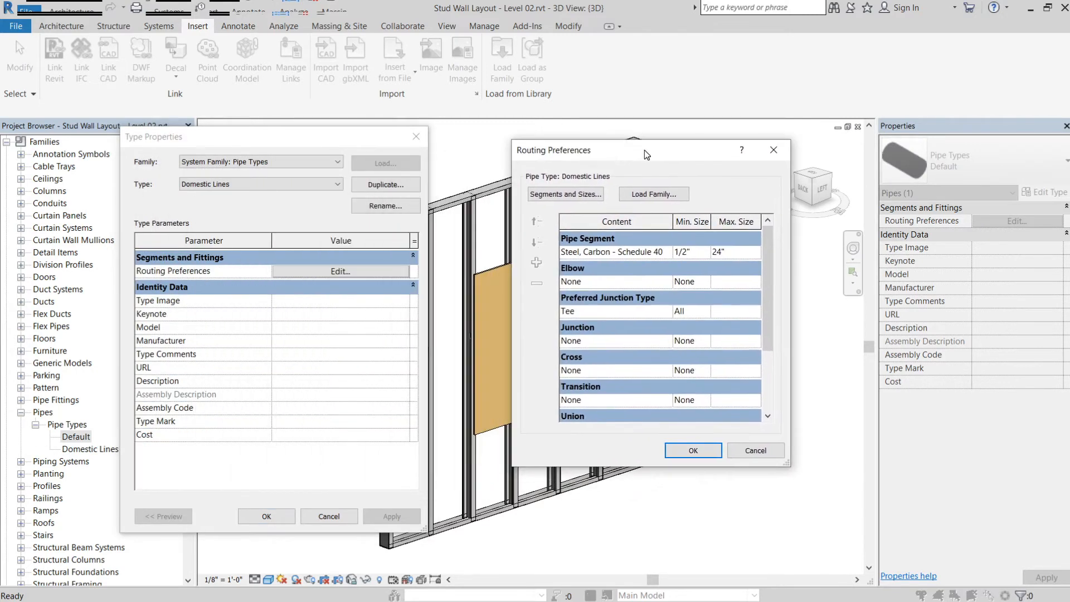
click(668, 252)
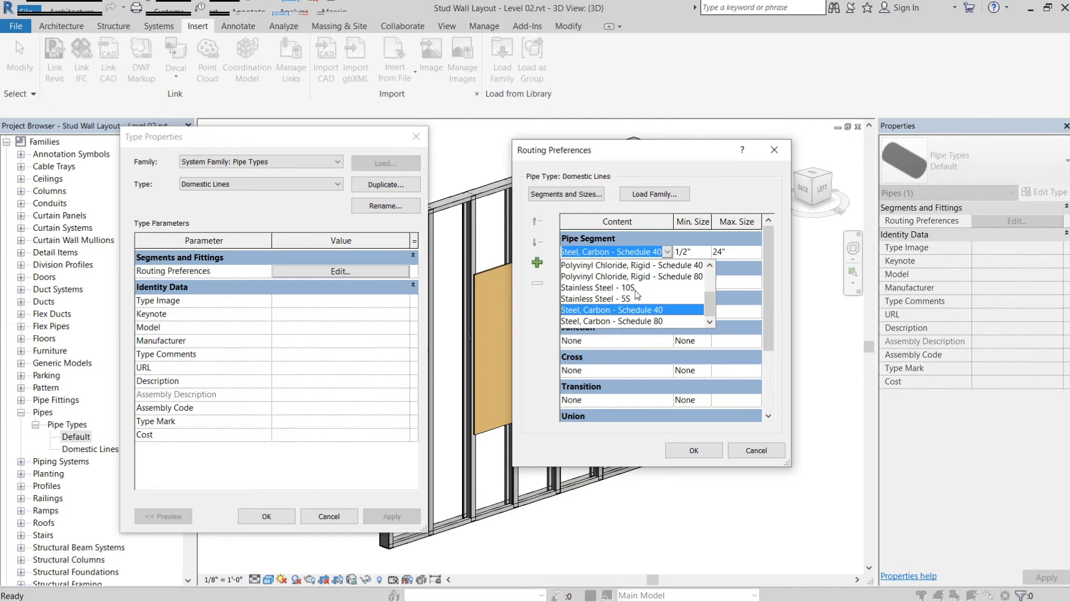
scroll(633, 303, up, 3)
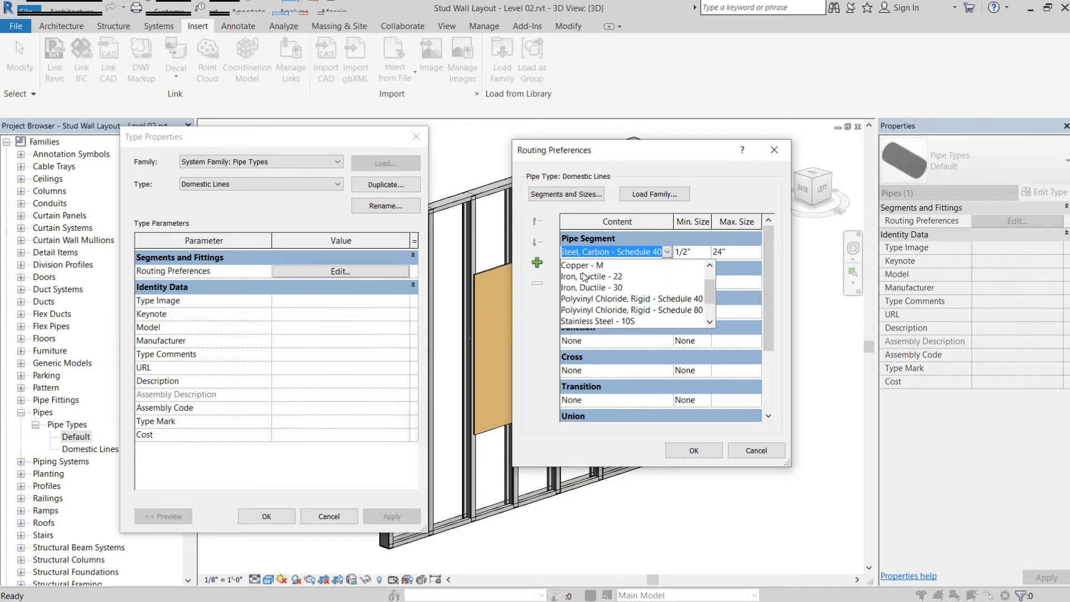
click(584, 267)
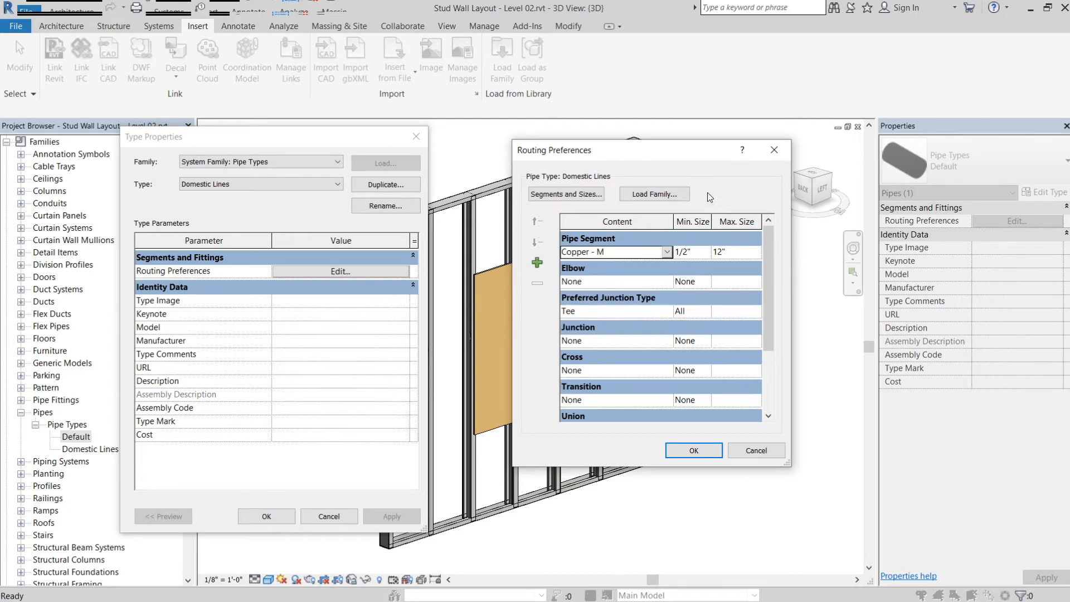
Step: Widen the routing preferences window and add a second pipe segment set to Stainless Steel - 5S
drag(688, 150, 602, 158)
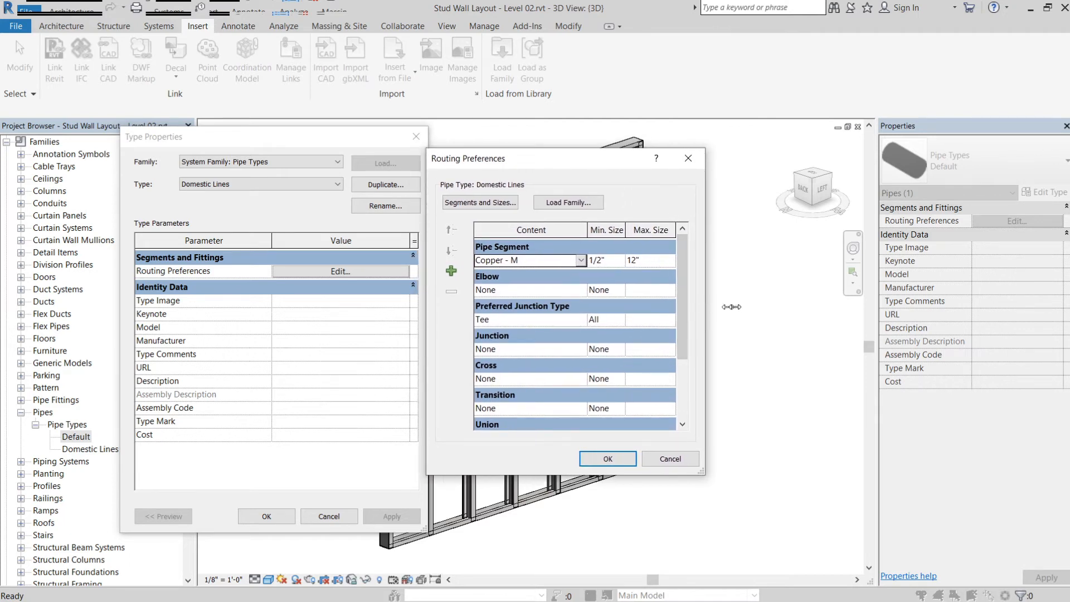
drag(730, 308, 825, 297)
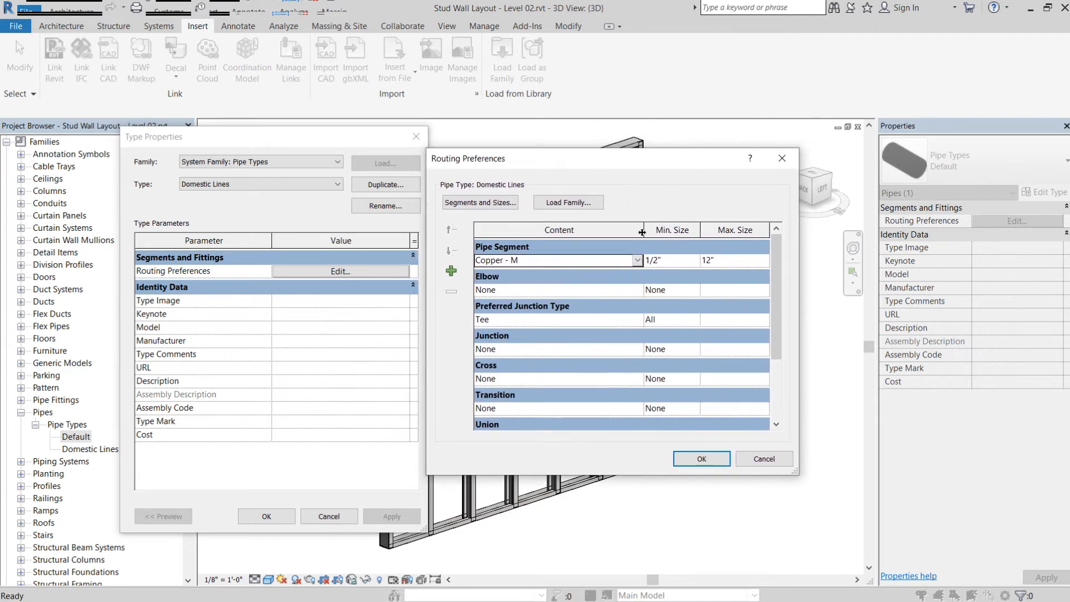
drag(642, 232, 586, 233)
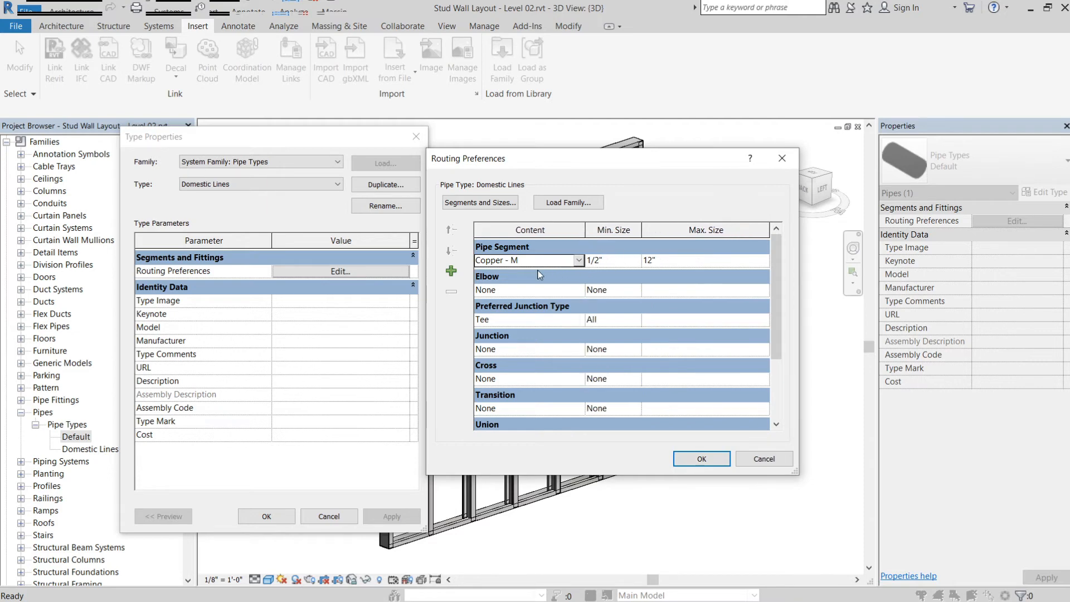
click(452, 272)
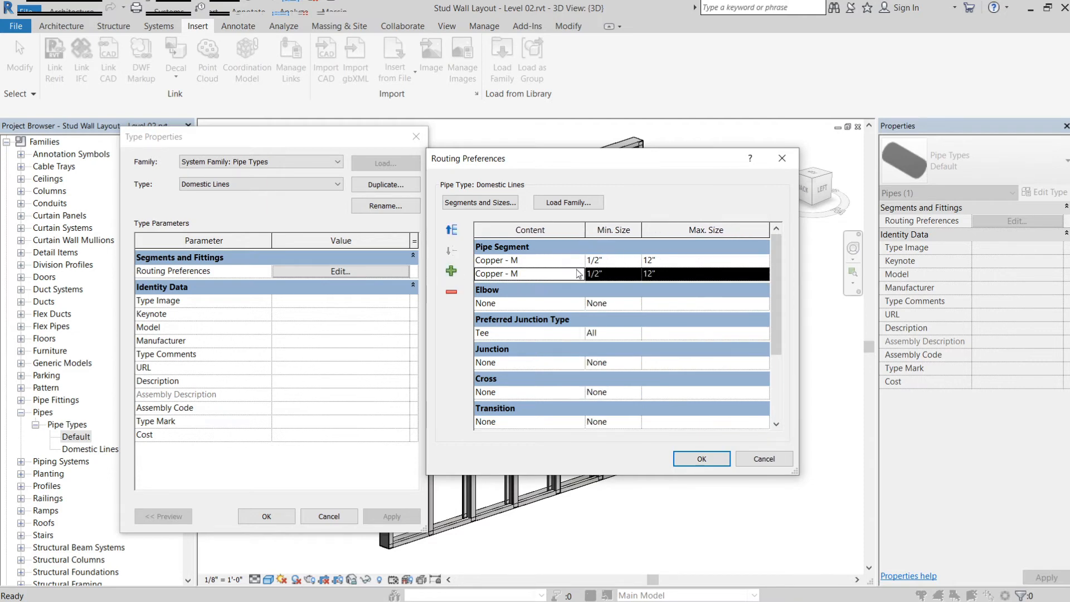
click(557, 273)
click(579, 273)
scroll(564, 303, down, 1)
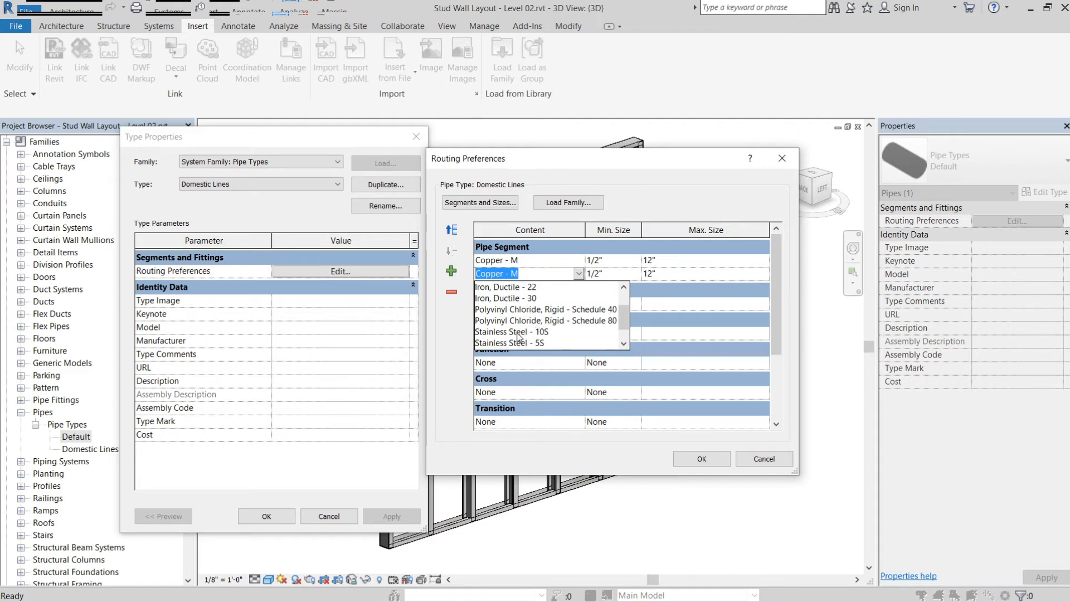
click(518, 343)
Step: Set the maximum size of the Copper - M pipe segment to 4"
click(675, 264)
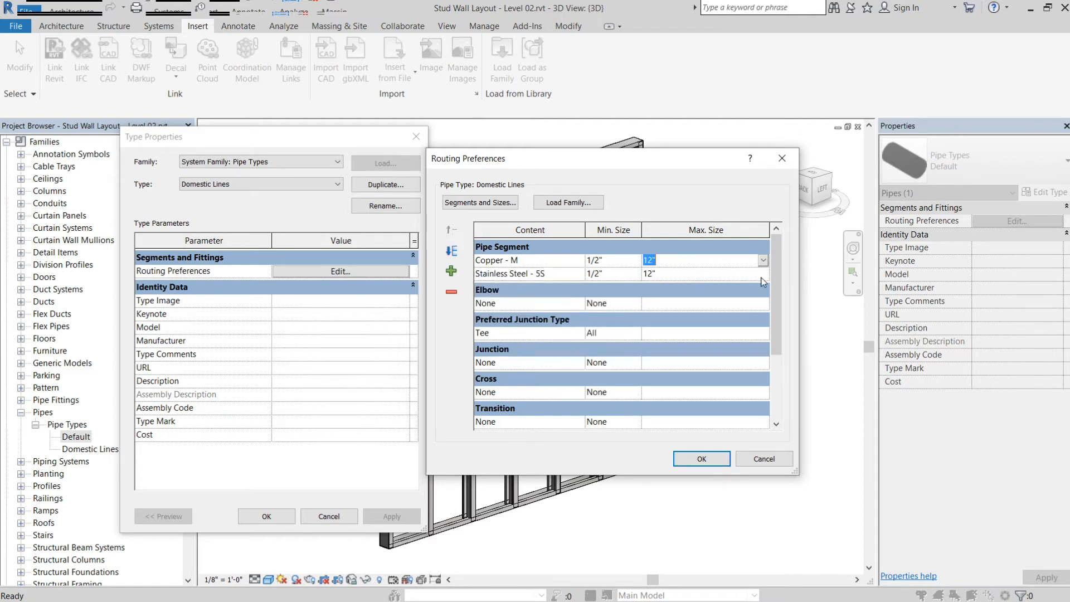
click(763, 261)
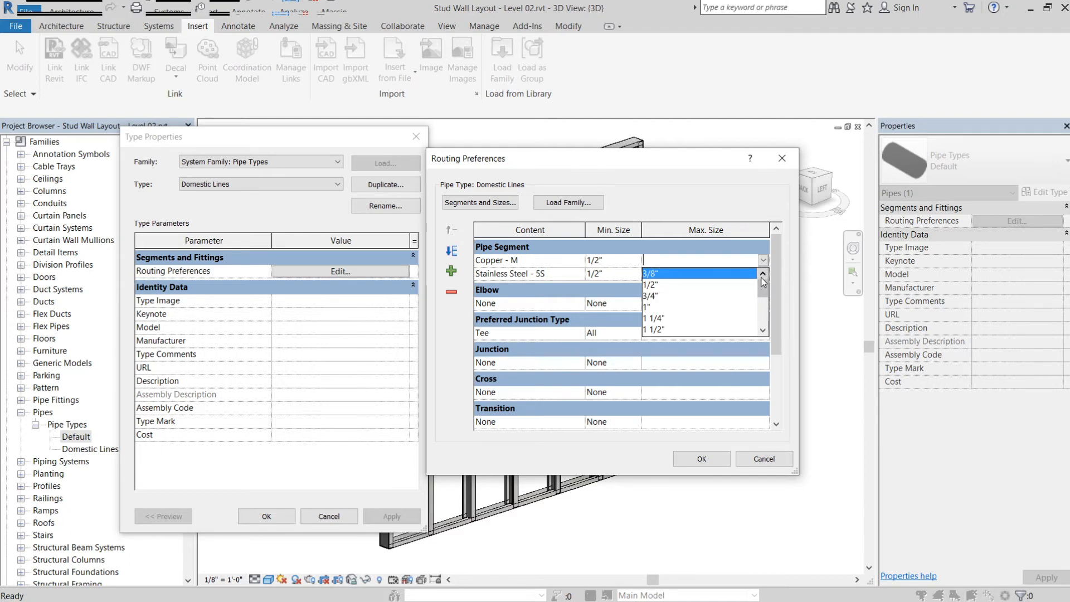
text(4")
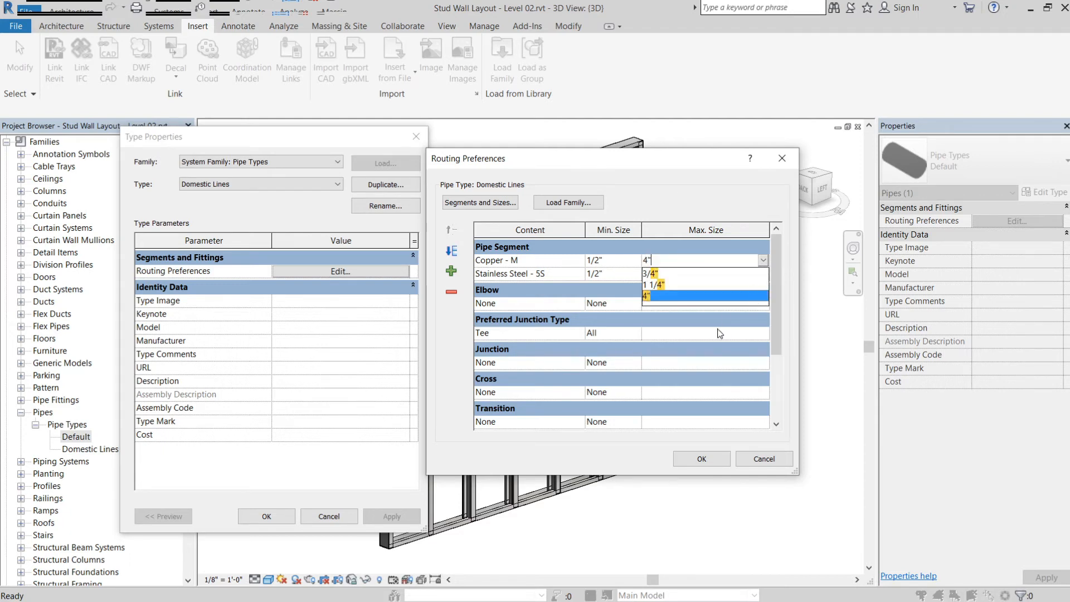
key(Return)
Step: Set the minimum size of the Stainless Steel - 5S pipe segment to 5"
click(614, 274)
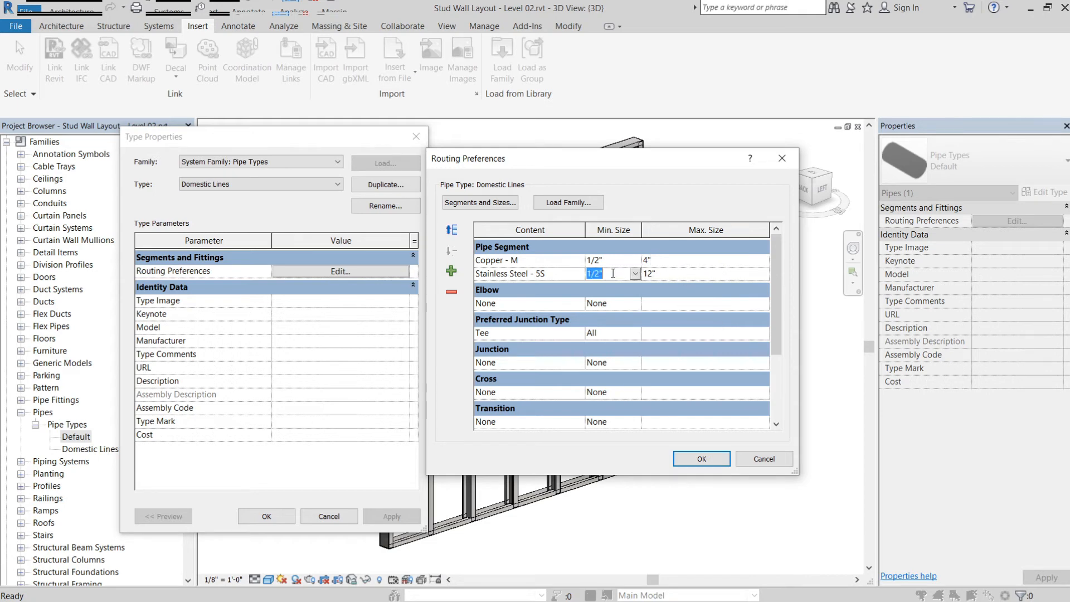
text(4)
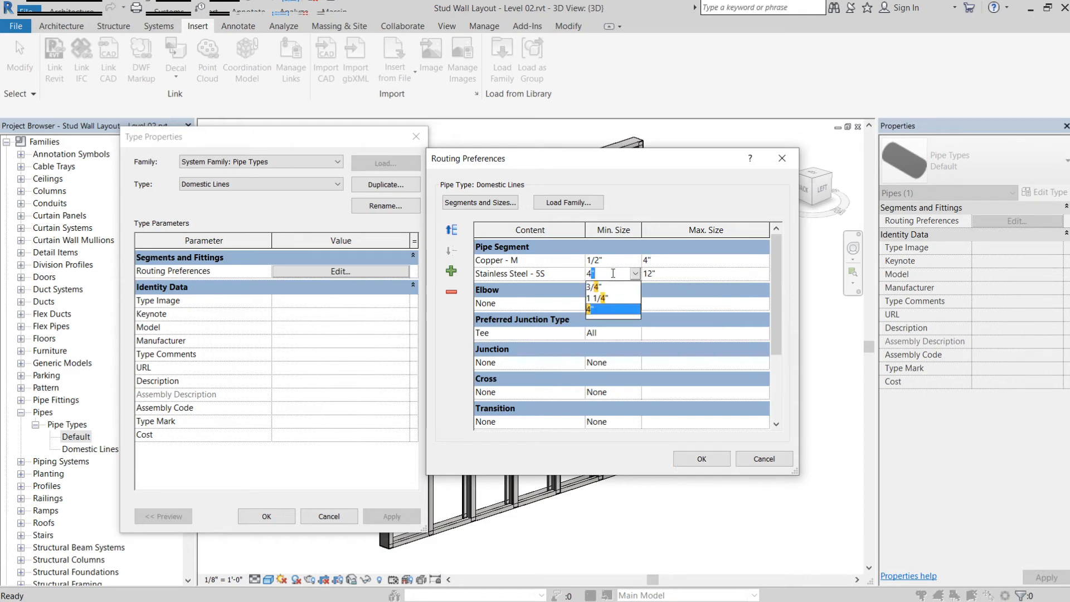
key(BackSpace)
key(BackSpace)
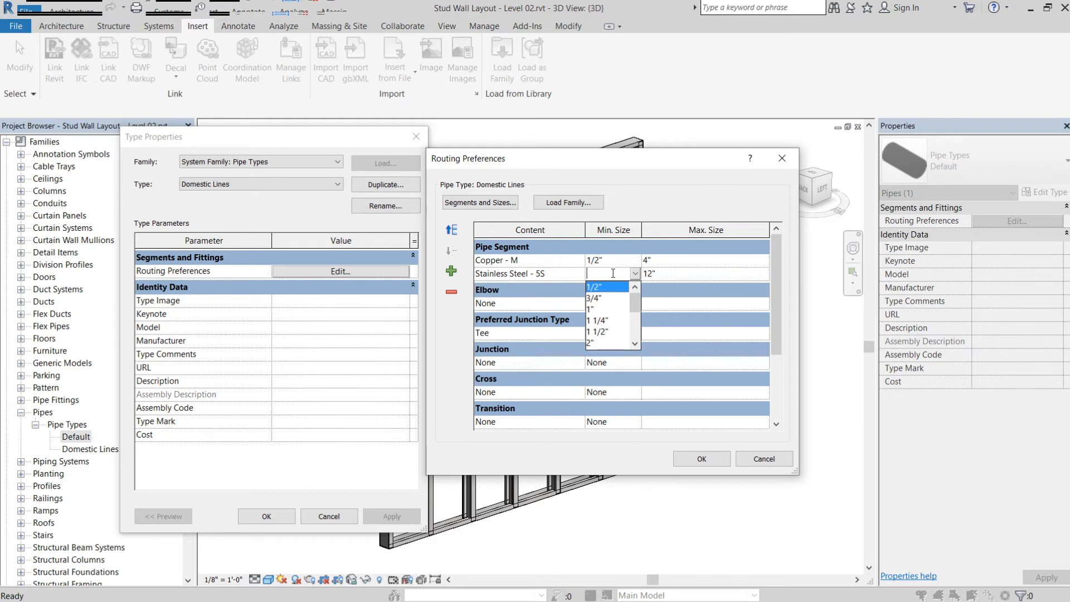
text(5)
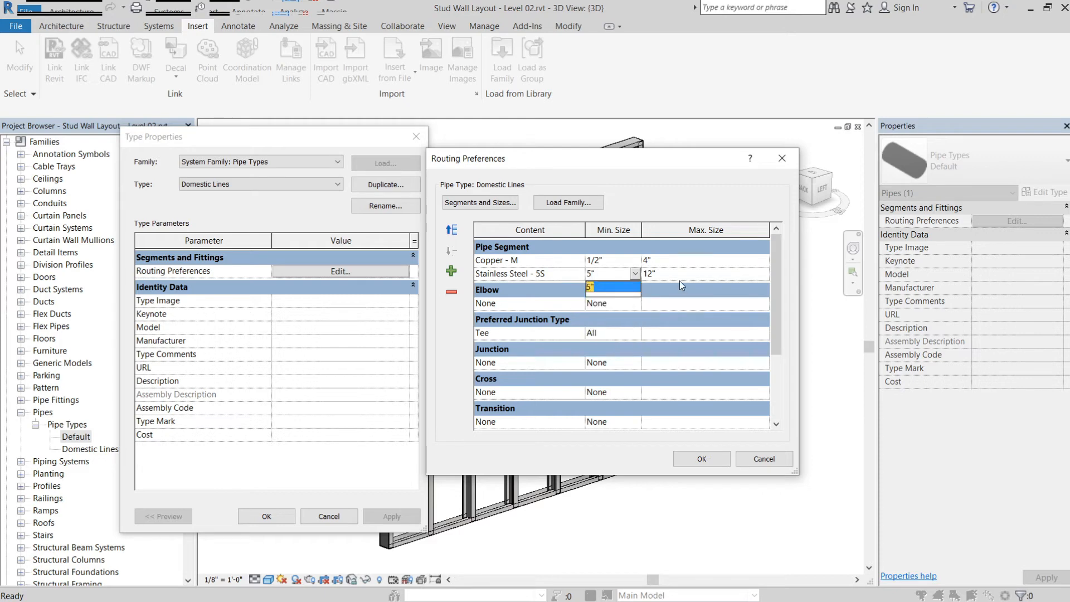
click(693, 286)
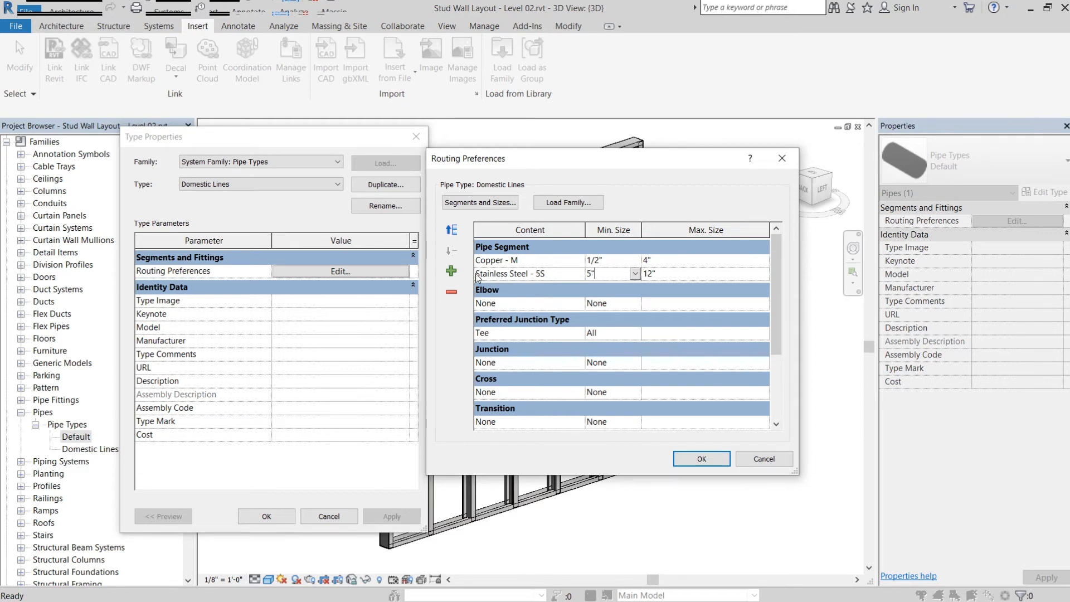
Step: Remove the Stainless Steel - 5S pipe segment and set the elbow fitting to Elbow - Generic: Standard
click(452, 292)
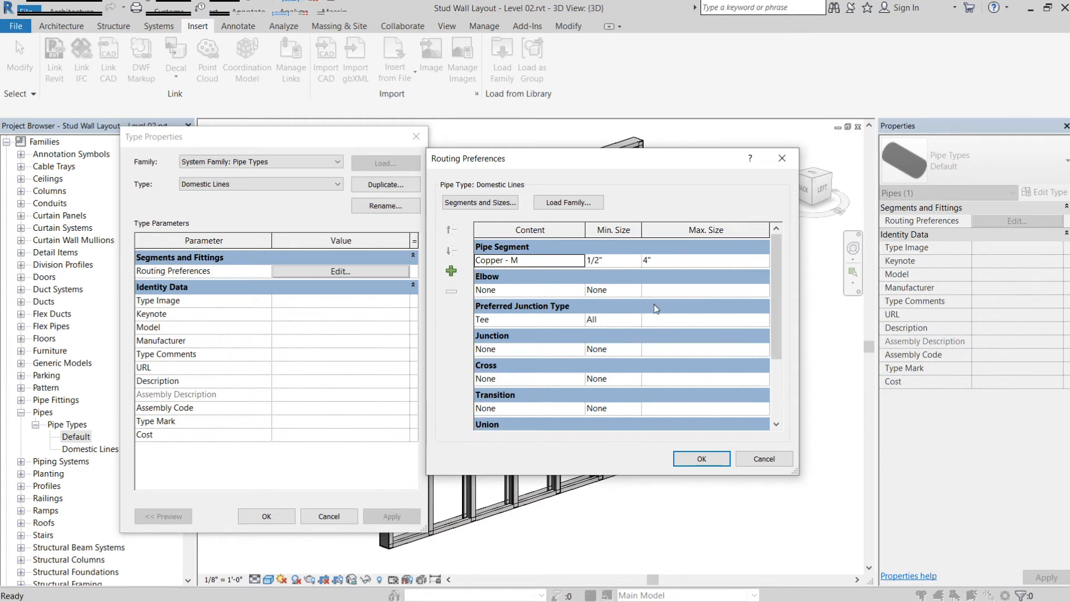
click(524, 291)
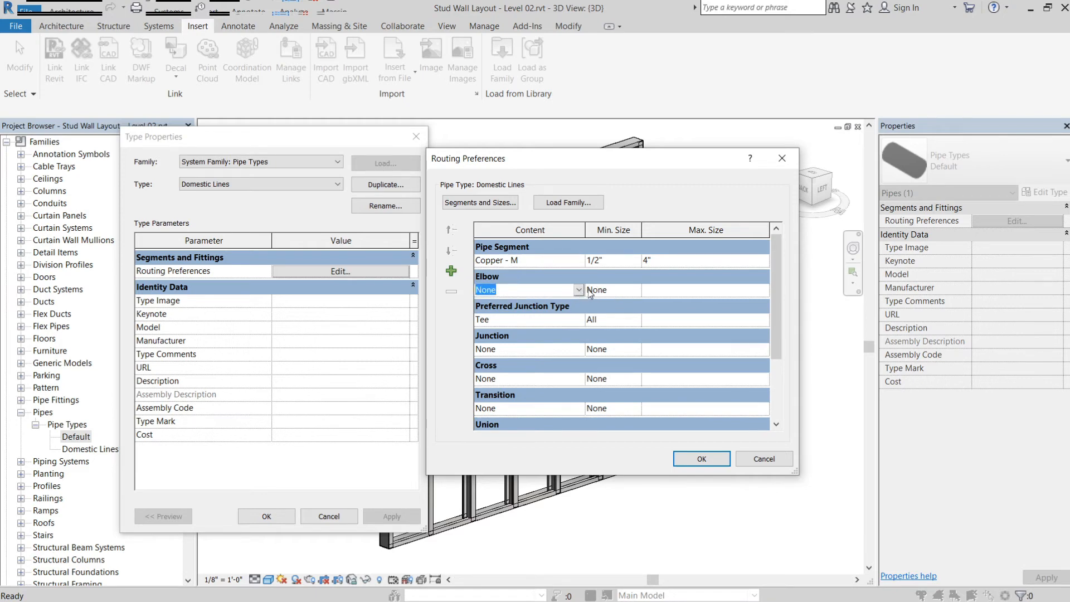
click(578, 291)
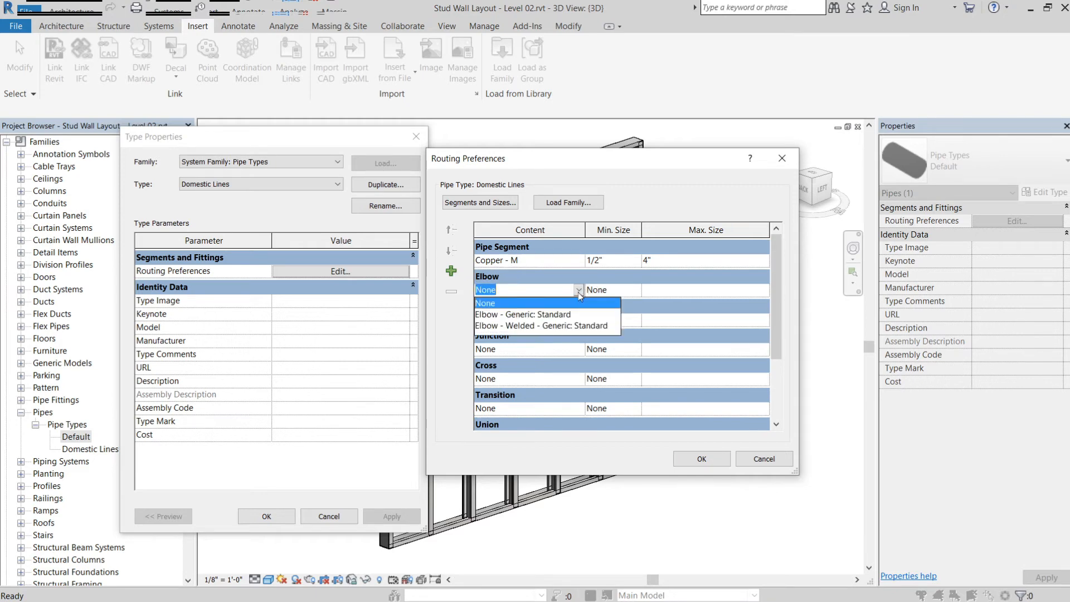
click(554, 315)
Step: Keep Tee as the preferred junction type and set the junction fitting to Tee - Generic: Standard
click(580, 322)
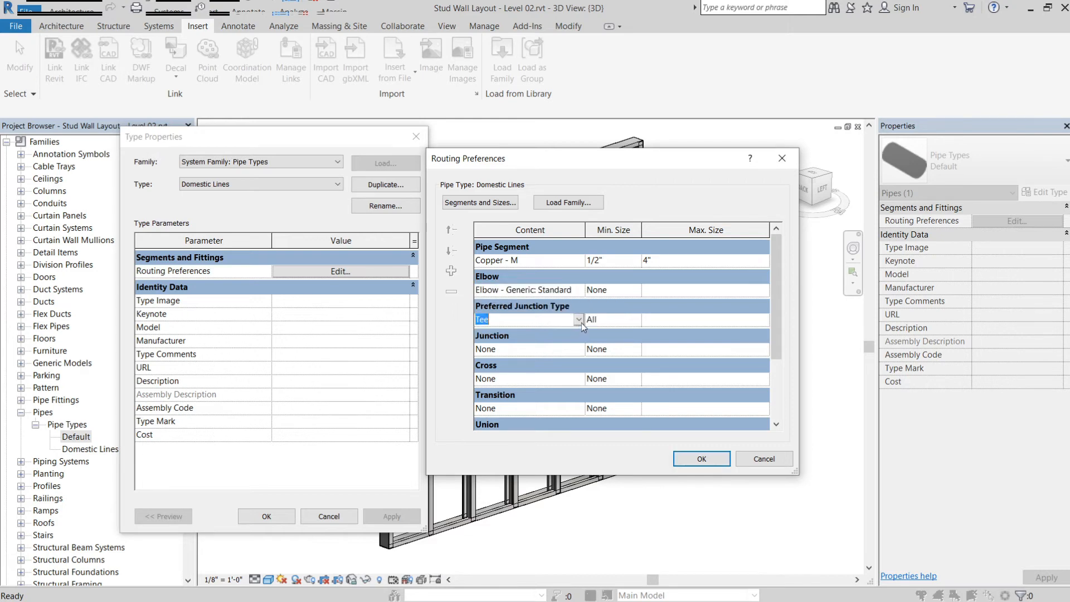
click(580, 319)
click(580, 319)
click(579, 350)
click(578, 350)
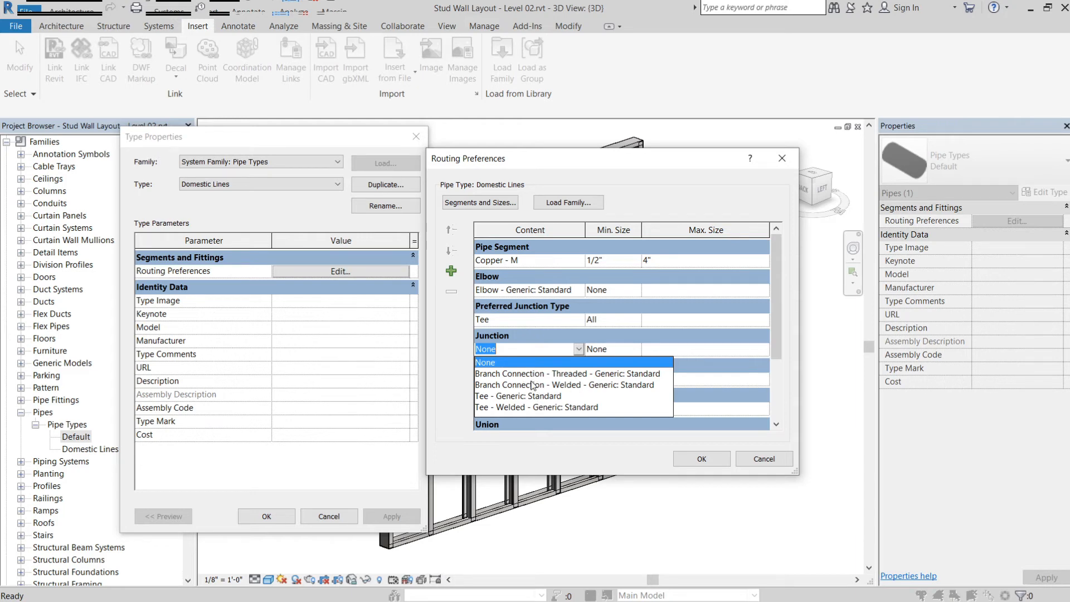
click(512, 397)
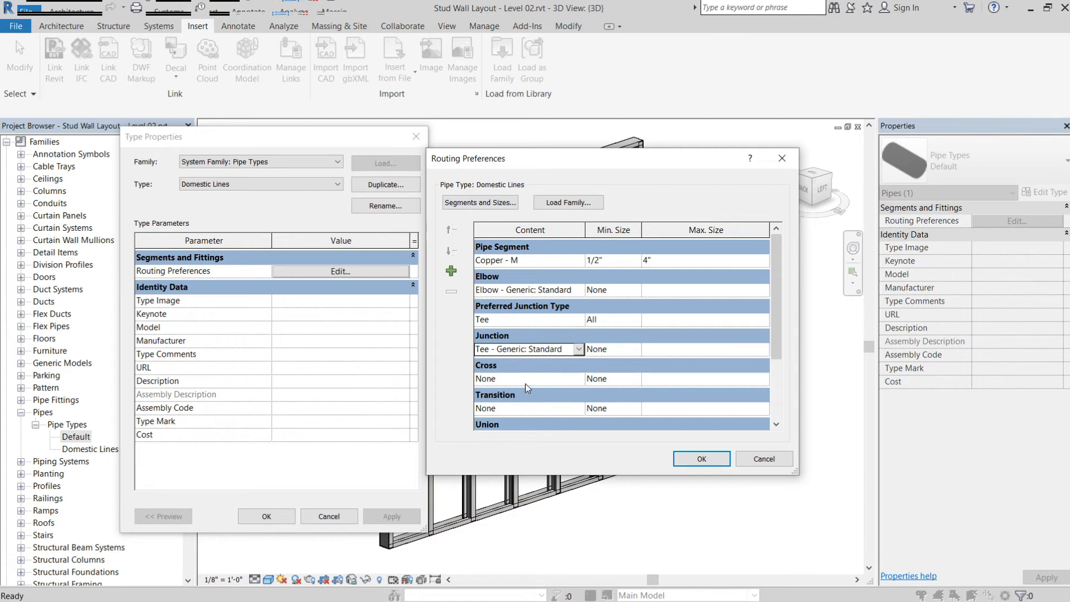
Step: Set the cross fitting to Cross - Generic: Standard and the transition to Transition - Generic: Standard
click(527, 379)
click(579, 379)
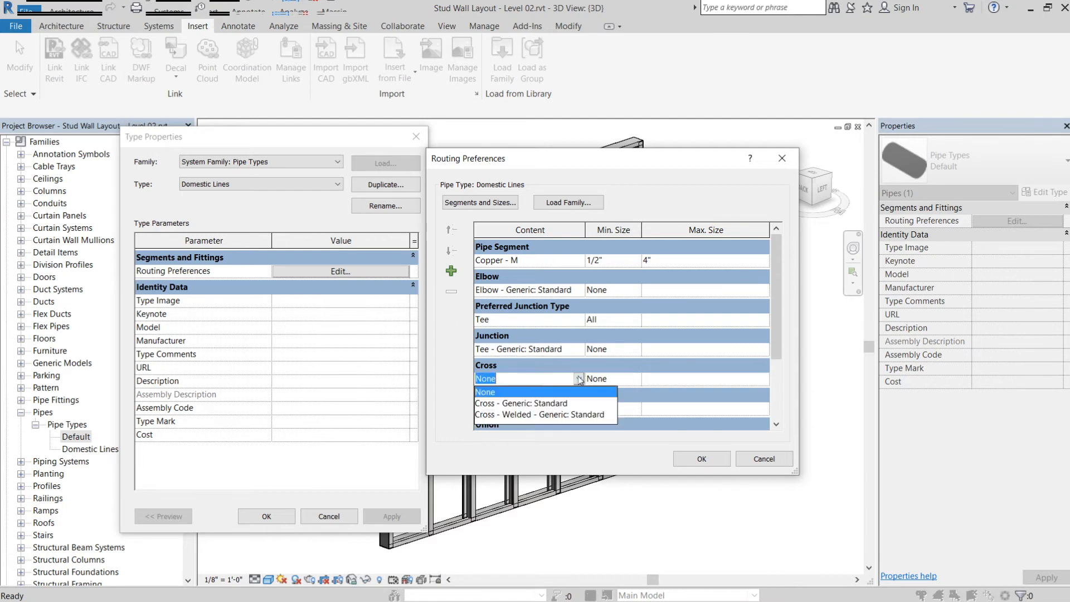
click(549, 404)
scroll(567, 363, down, 2)
click(568, 349)
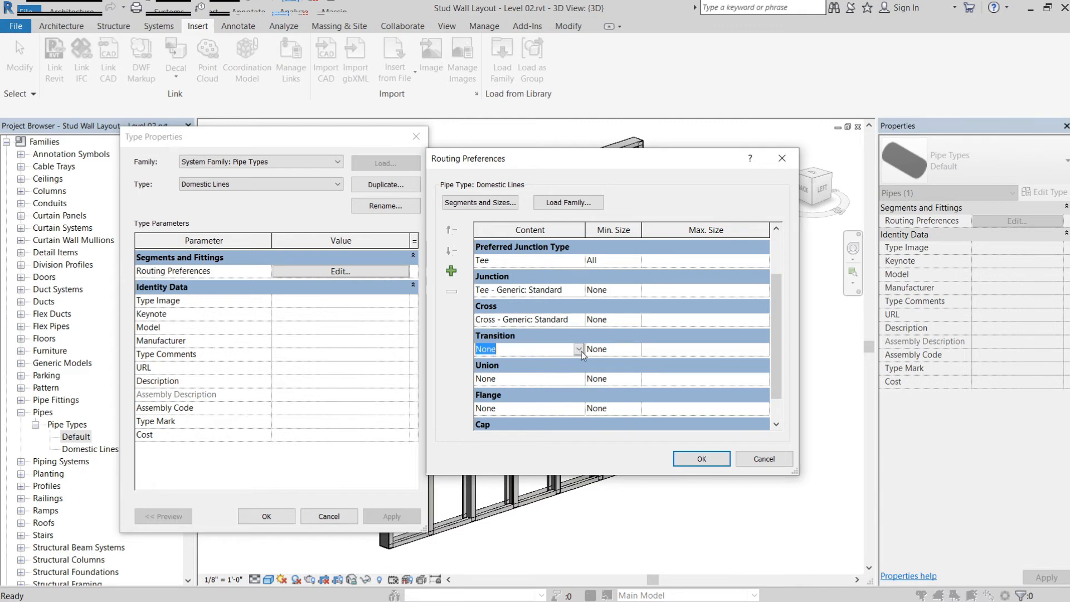
click(580, 349)
click(534, 376)
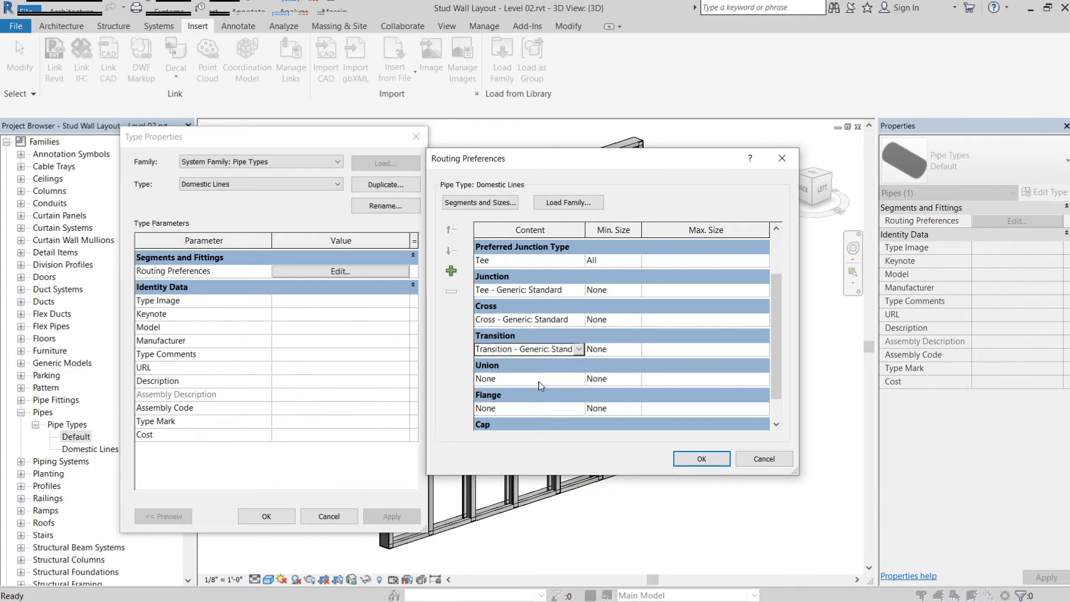
Step: Set the union fitting to Coupling - Generic: Standard and leave the flange at None
click(527, 379)
click(579, 379)
click(534, 404)
scroll(535, 410, down, 1)
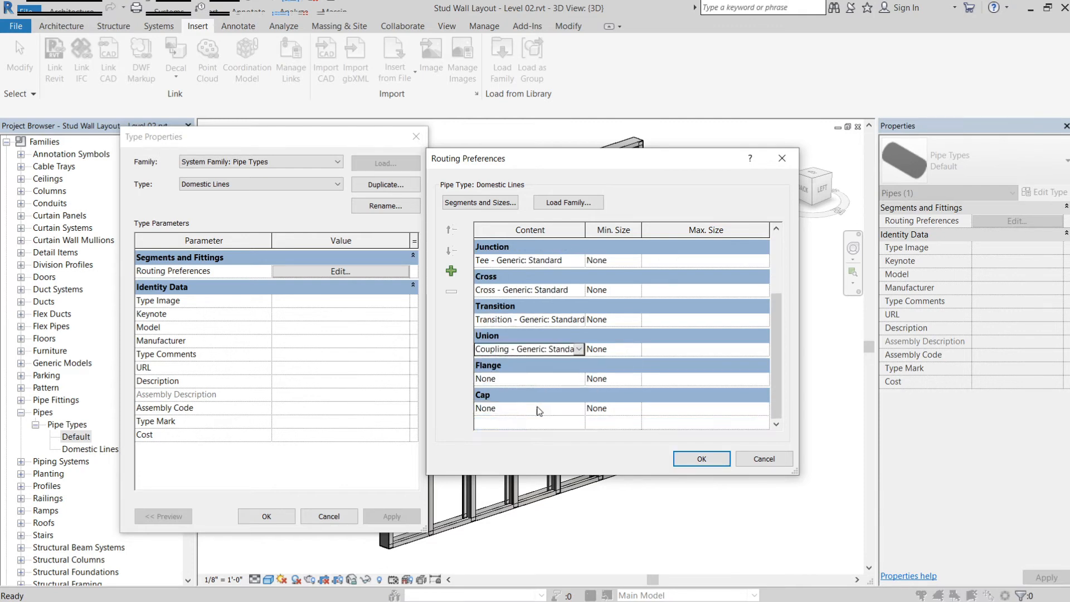
click(557, 379)
click(579, 378)
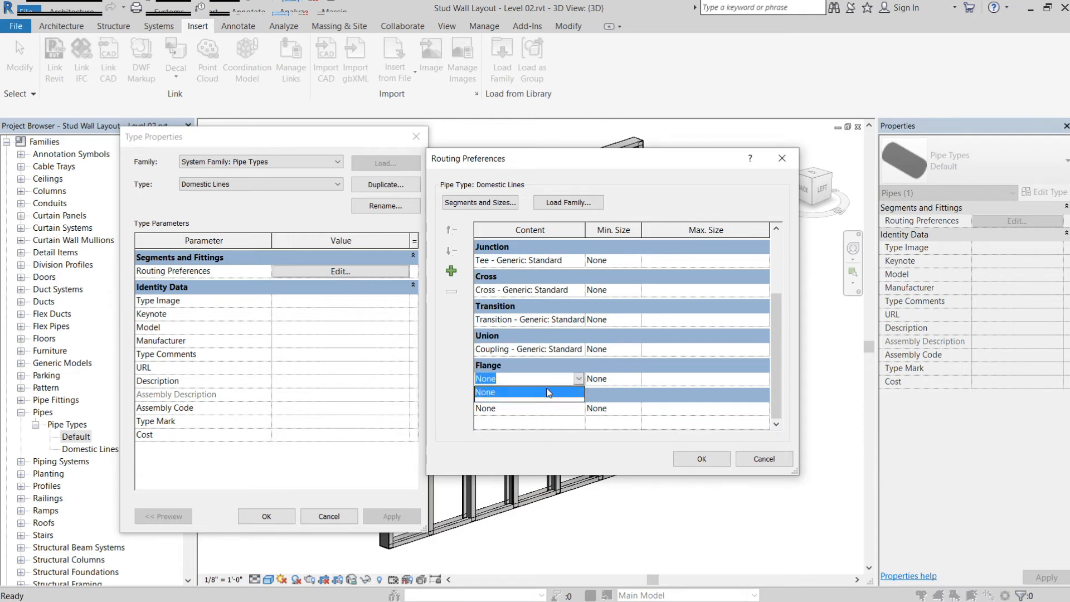
click(538, 393)
Step: Set the cap fitting to Cap - Generic: Standard and confirm the routing preferences
click(558, 409)
click(579, 409)
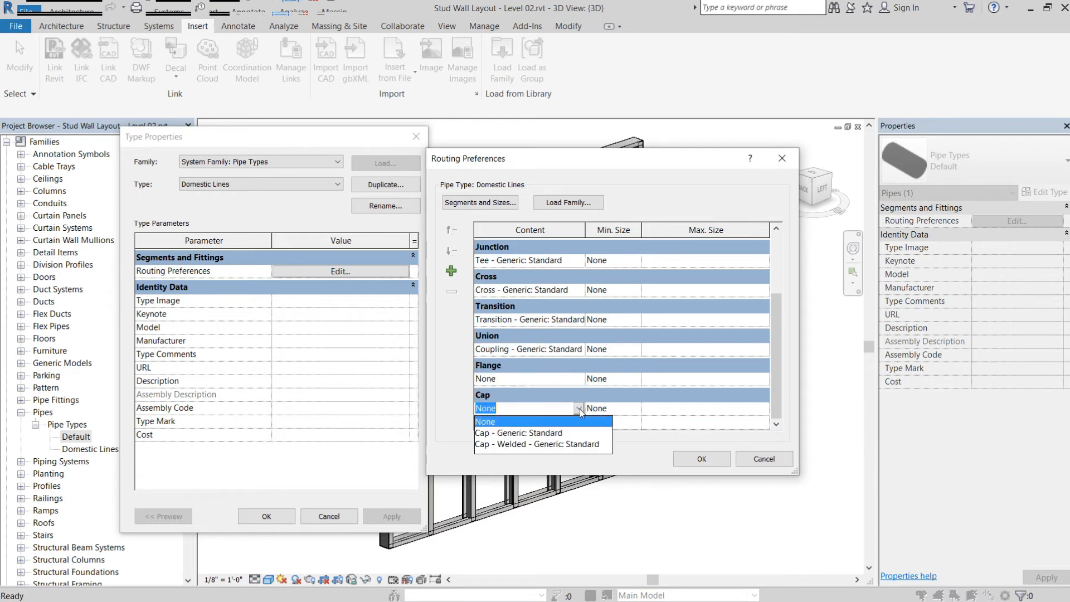
click(557, 434)
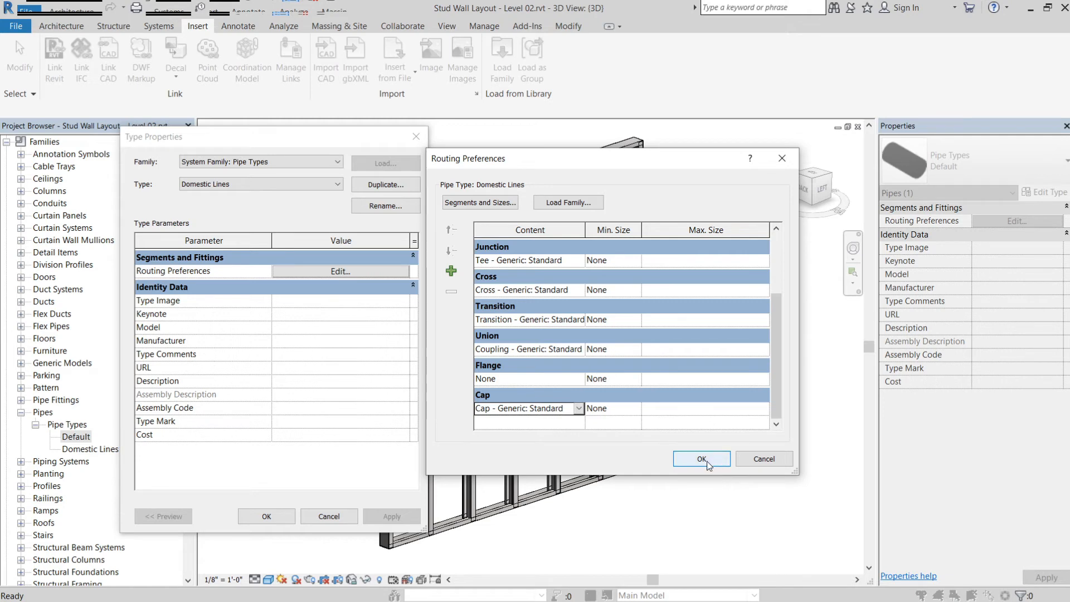
scroll(588, 357, up, 3)
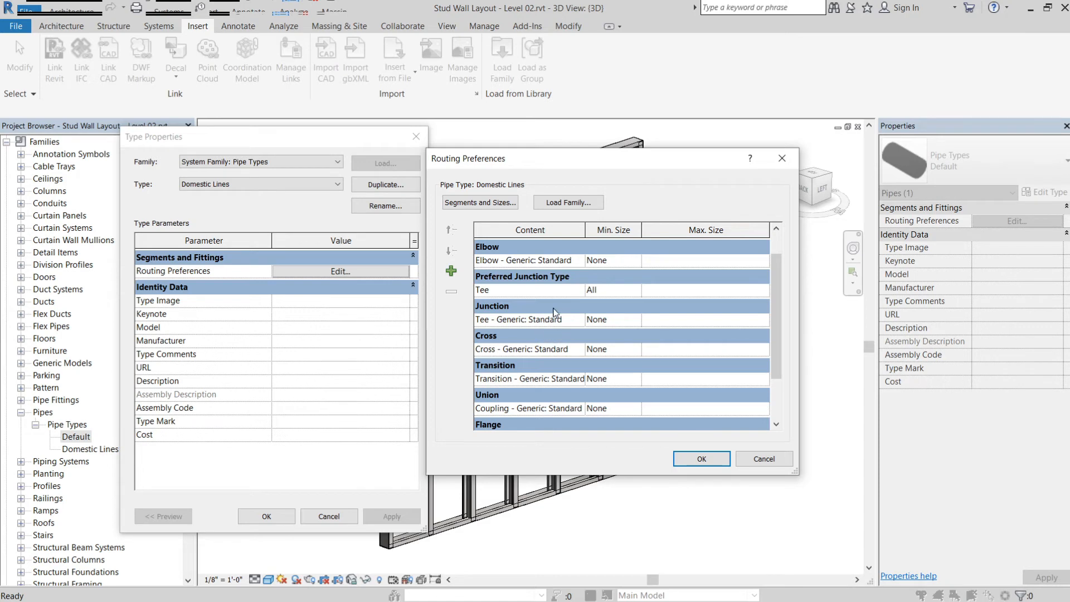
click(691, 461)
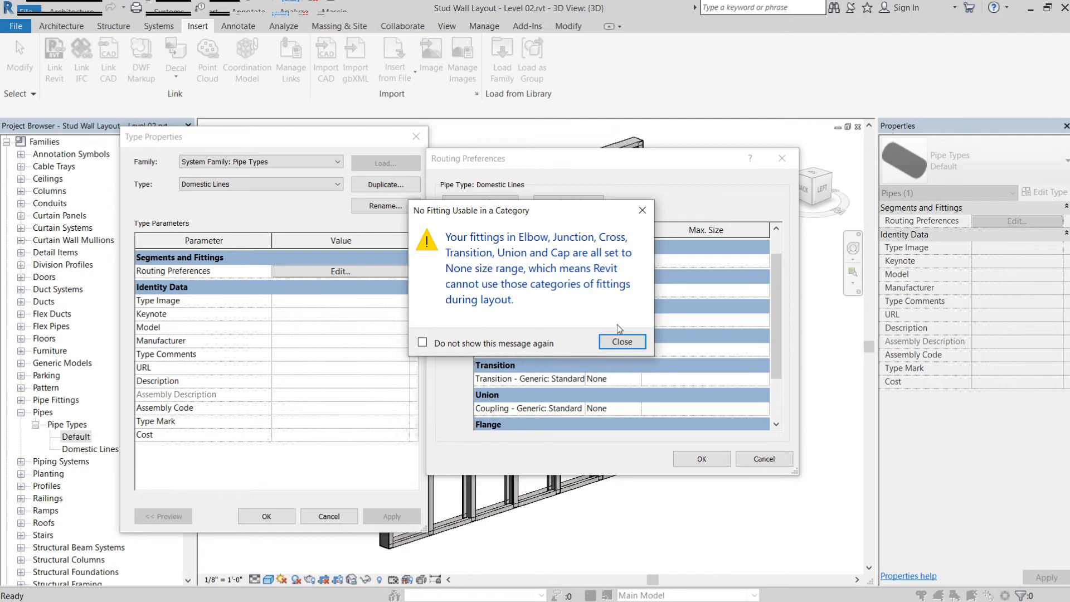
click(623, 340)
Step: Reopen the Domestic Lines routing preferences and set the minimum size of the elbow, junction and cross fittings to All
click(341, 271)
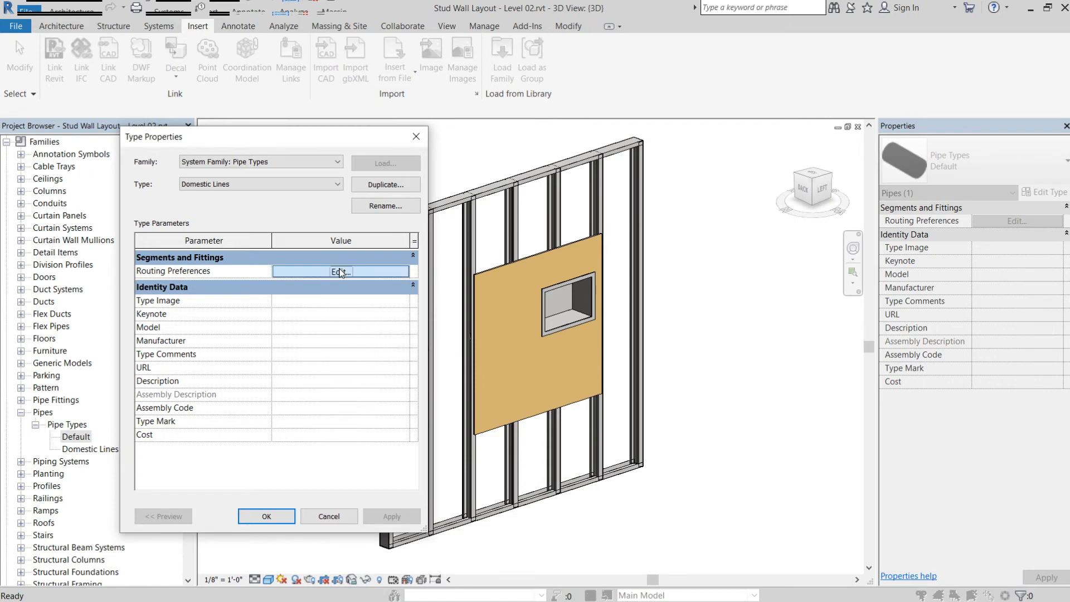
scroll(544, 291, down, 1)
scroll(593, 282, up, 1)
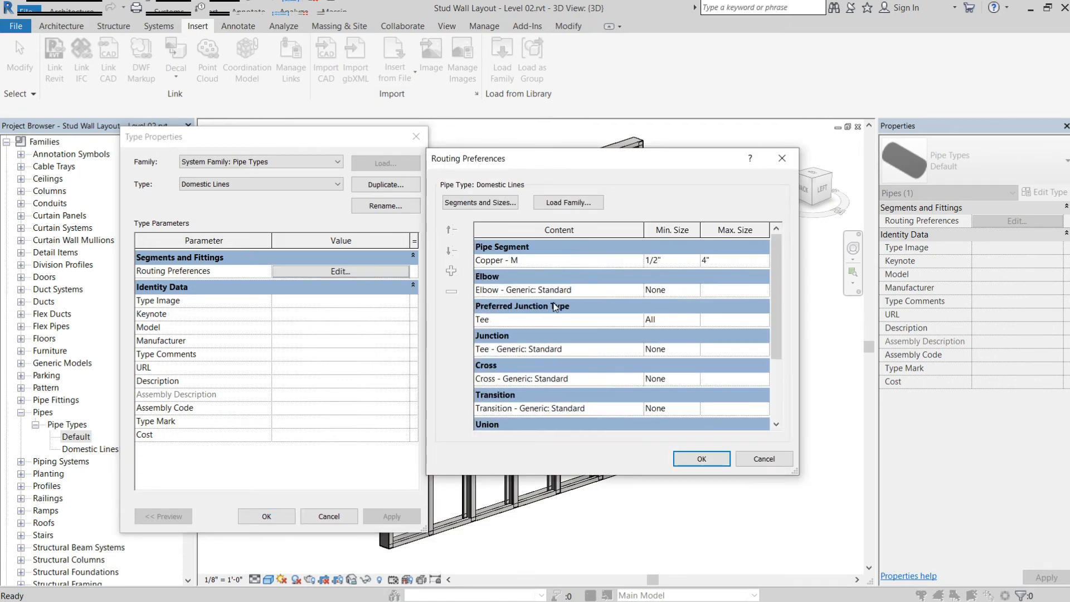
click(694, 290)
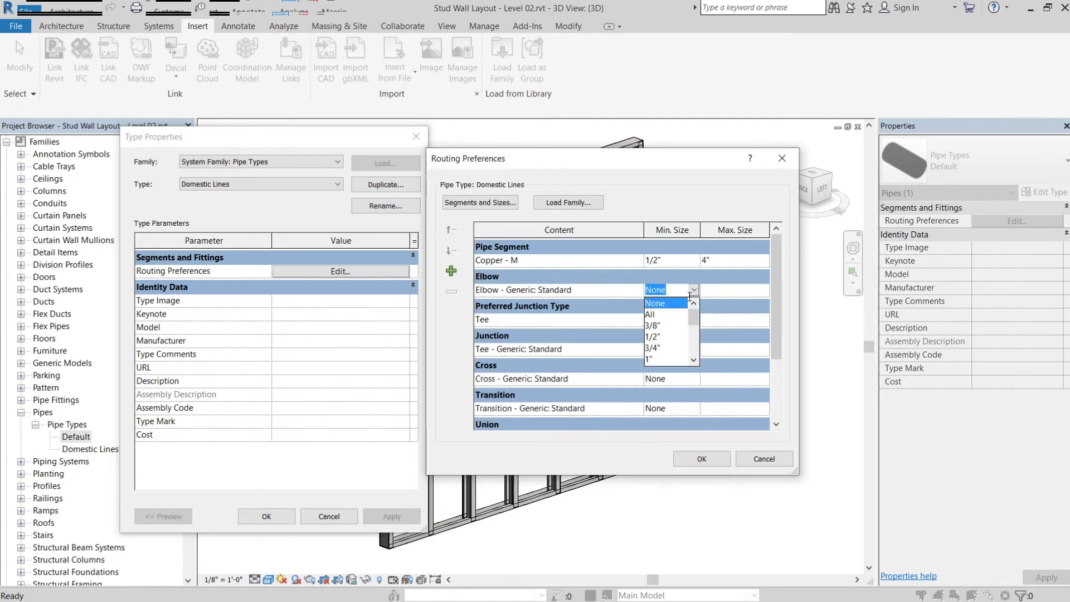
click(670, 314)
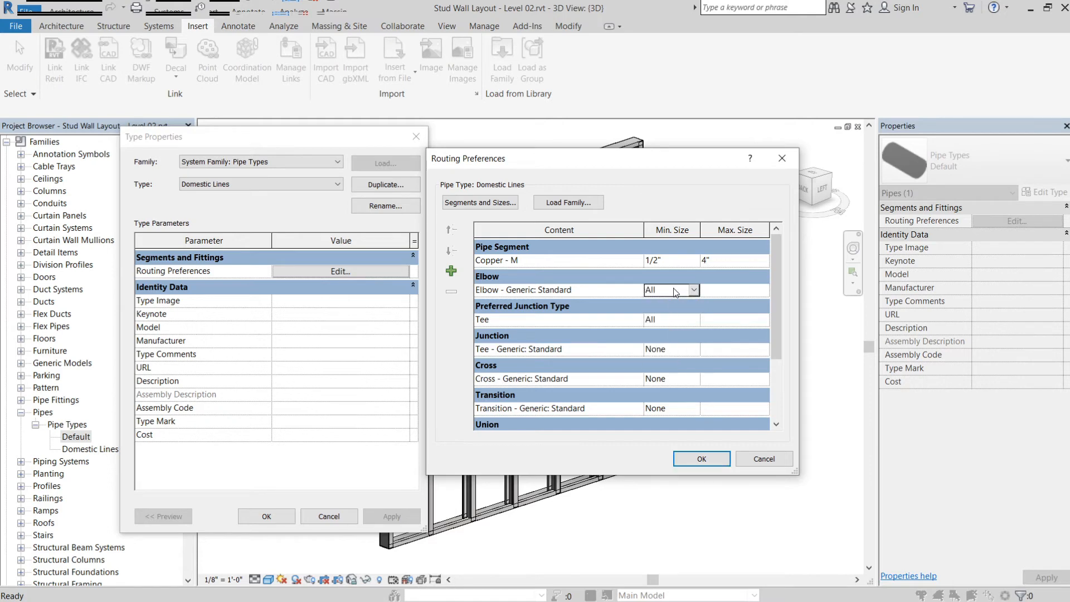
click(690, 349)
click(695, 351)
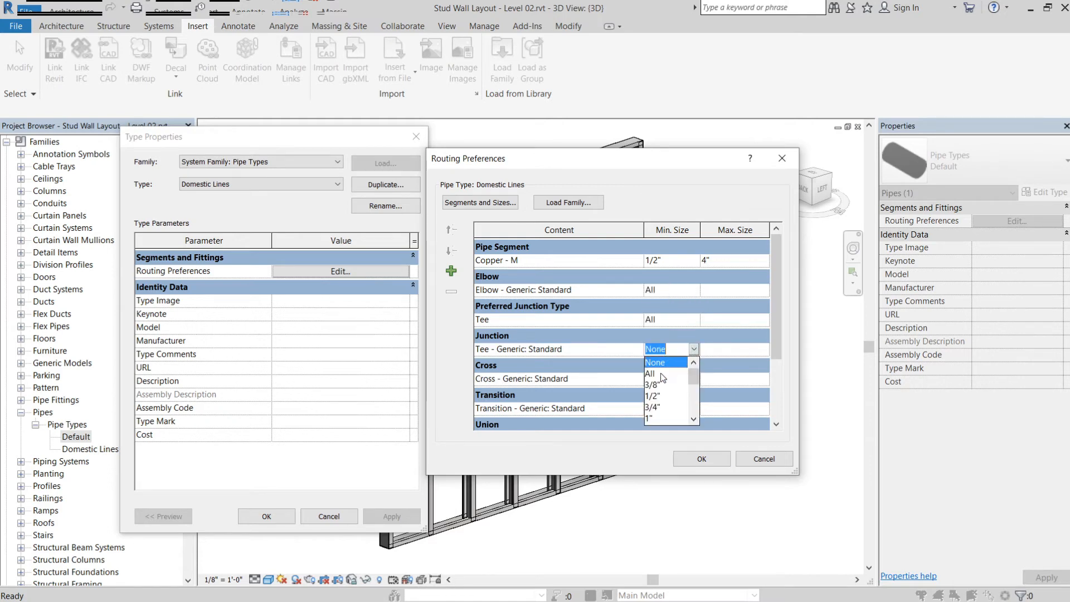
click(653, 373)
scroll(672, 360, down, 3)
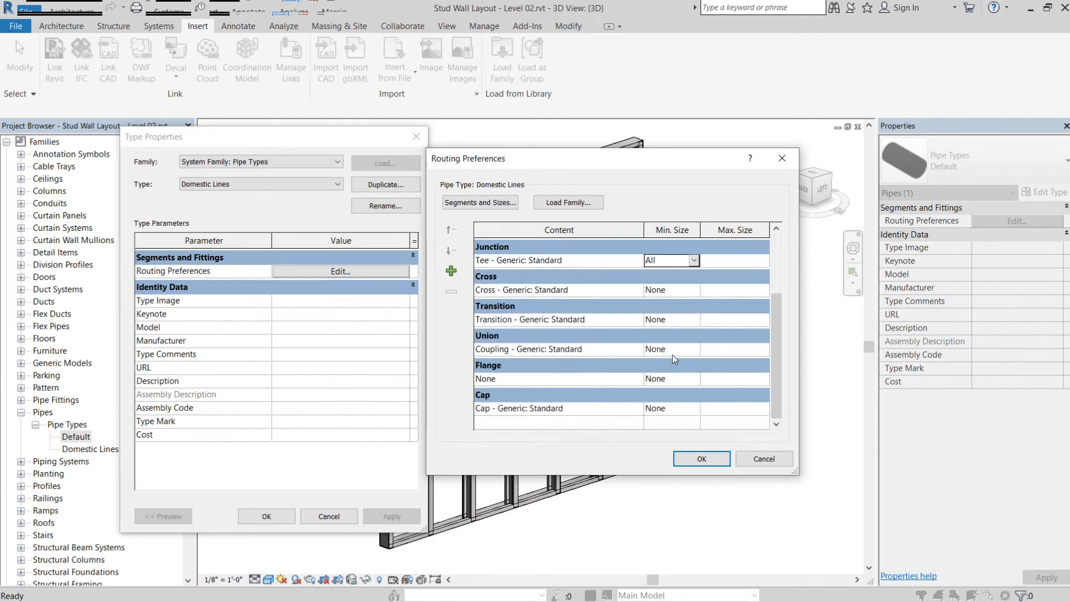
click(688, 292)
click(660, 308)
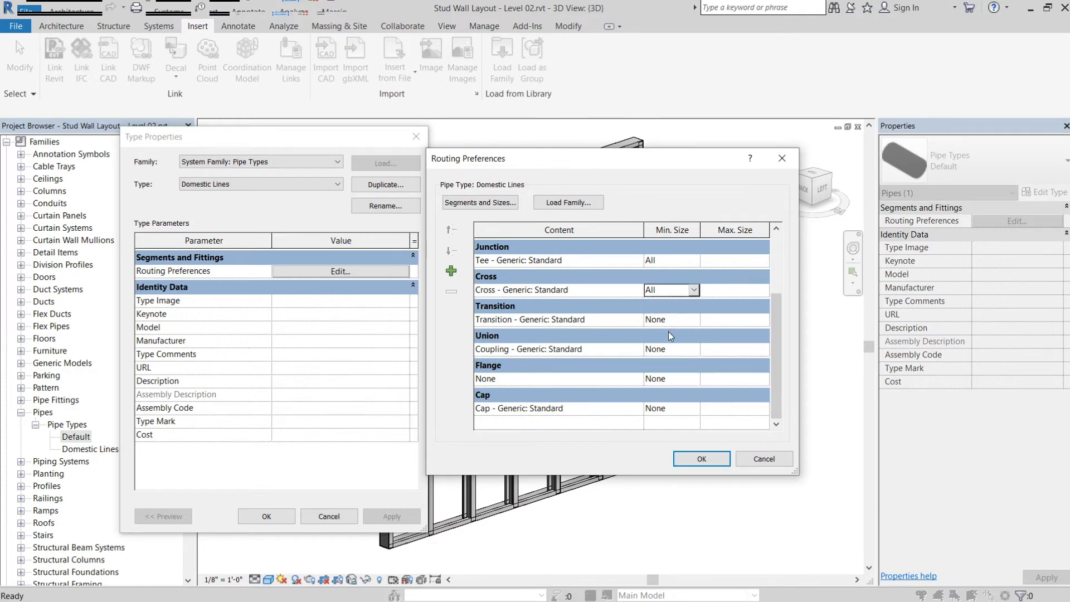
Step: Examine the minimum size options offered for the elbow fitting
scroll(668, 332, up, 3)
click(687, 291)
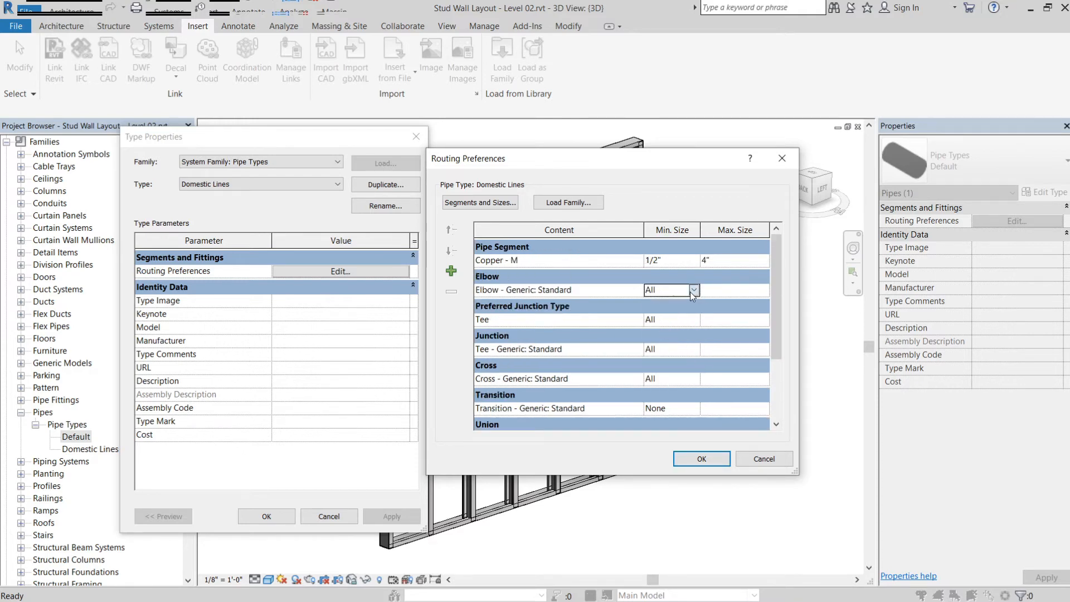
click(694, 291)
click(699, 291)
click(692, 294)
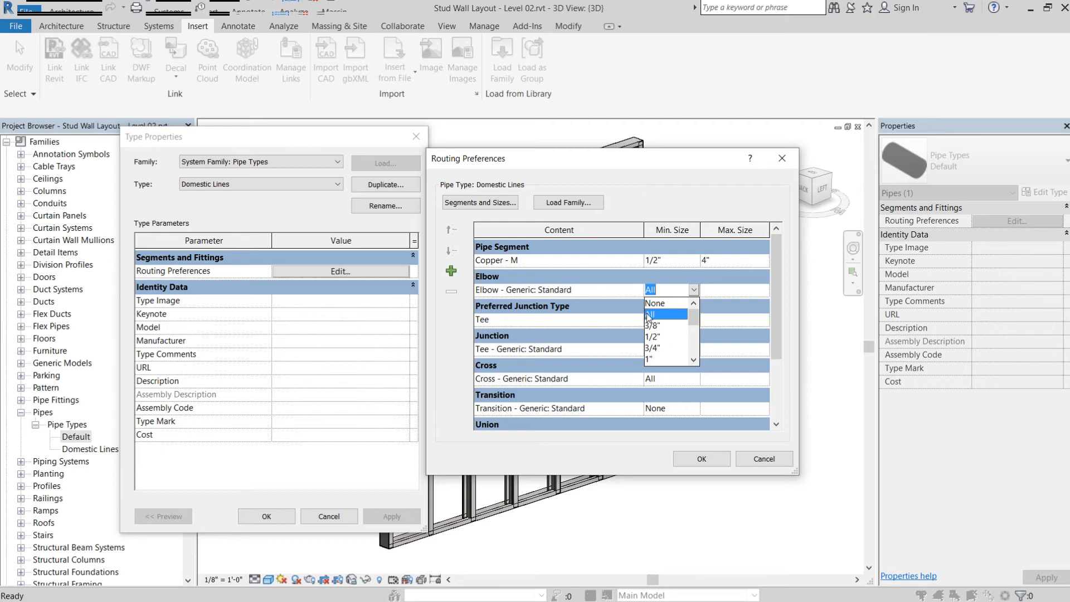
click(748, 334)
Step: Set the minimum size of the transition and union fittings to All
scroll(686, 379, down, 2)
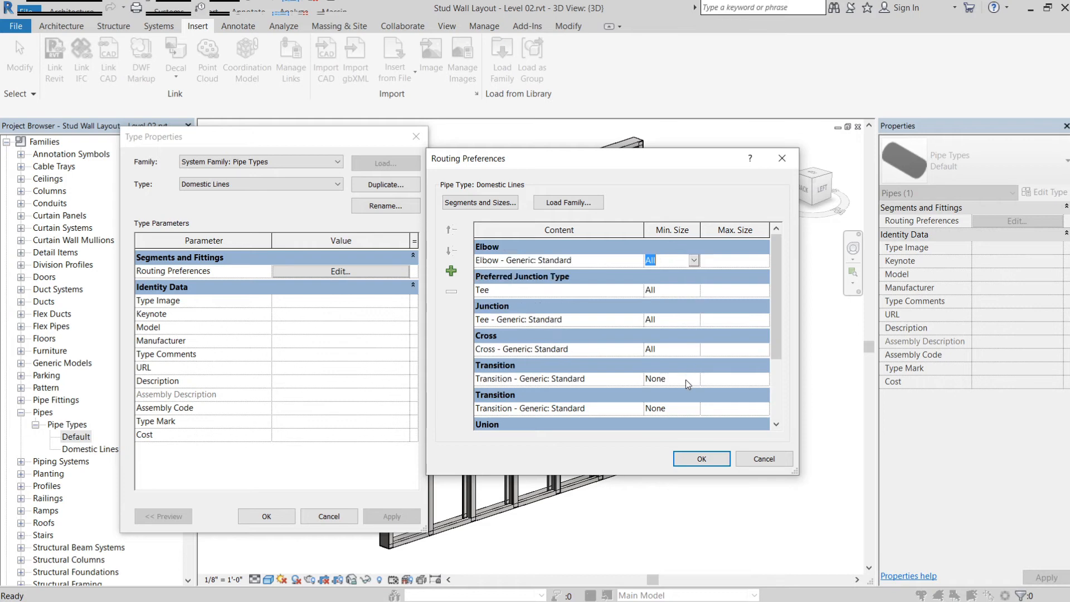
click(697, 351)
click(694, 349)
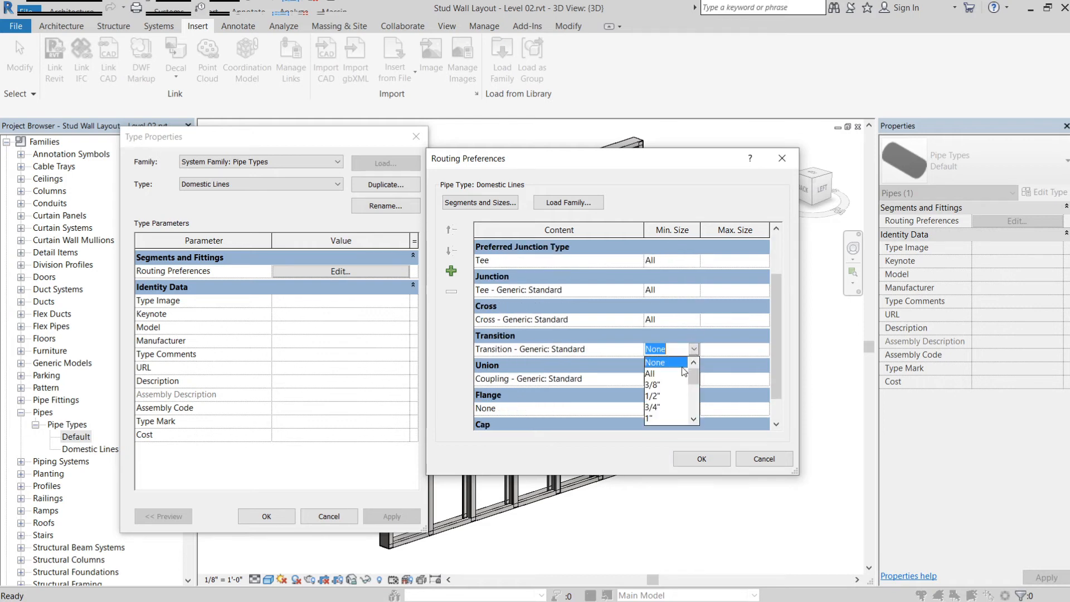
click(661, 373)
click(678, 378)
click(693, 379)
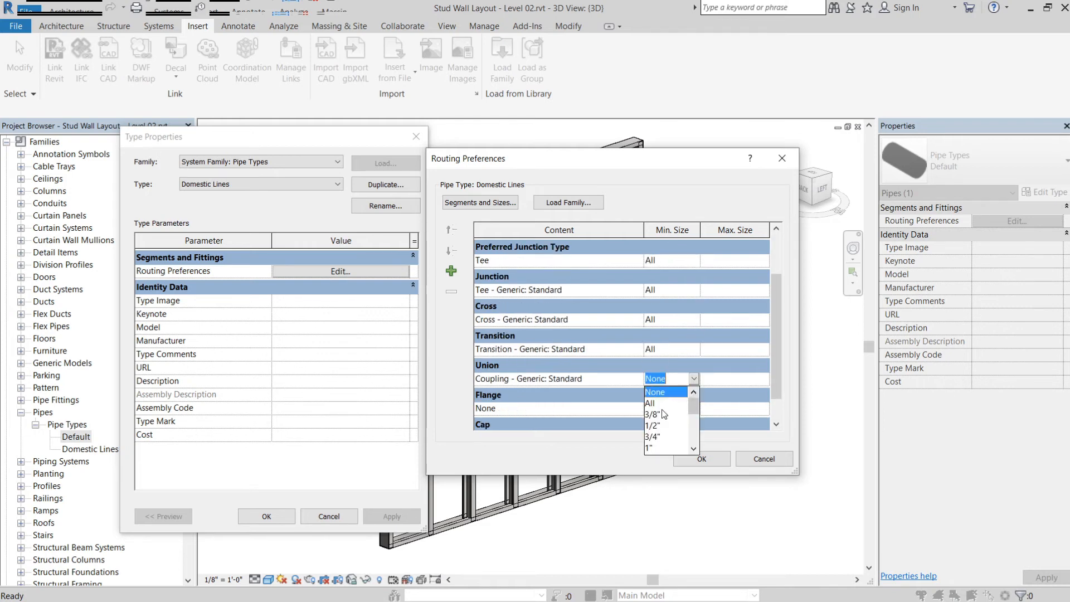
click(658, 403)
Step: Set the minimum size of the flange and cap entries to All, and confirm the routing preferences and type properties
click(666, 409)
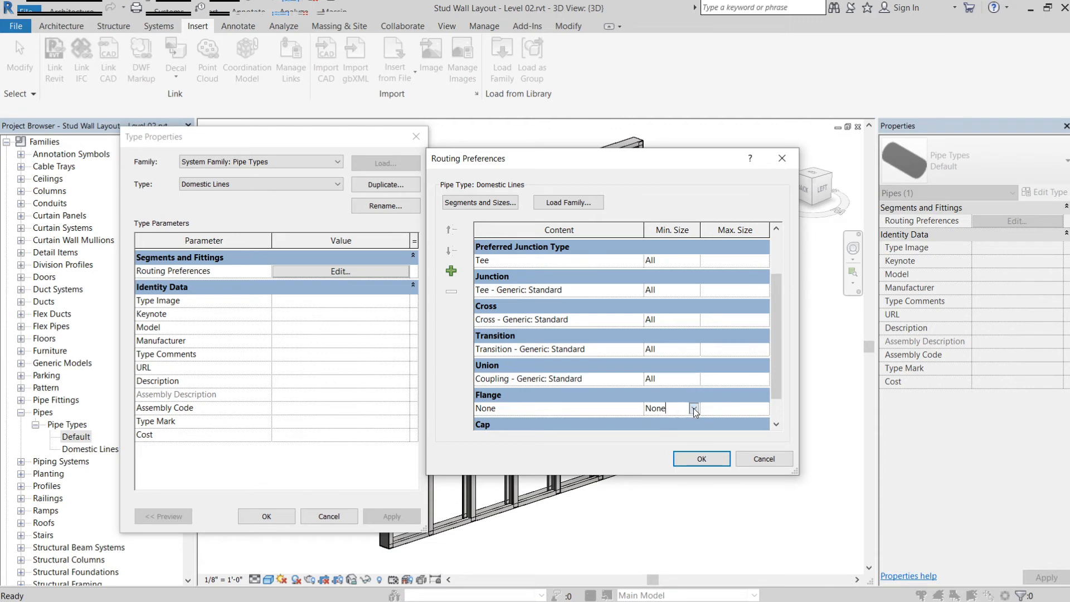
click(693, 408)
click(653, 430)
click(678, 409)
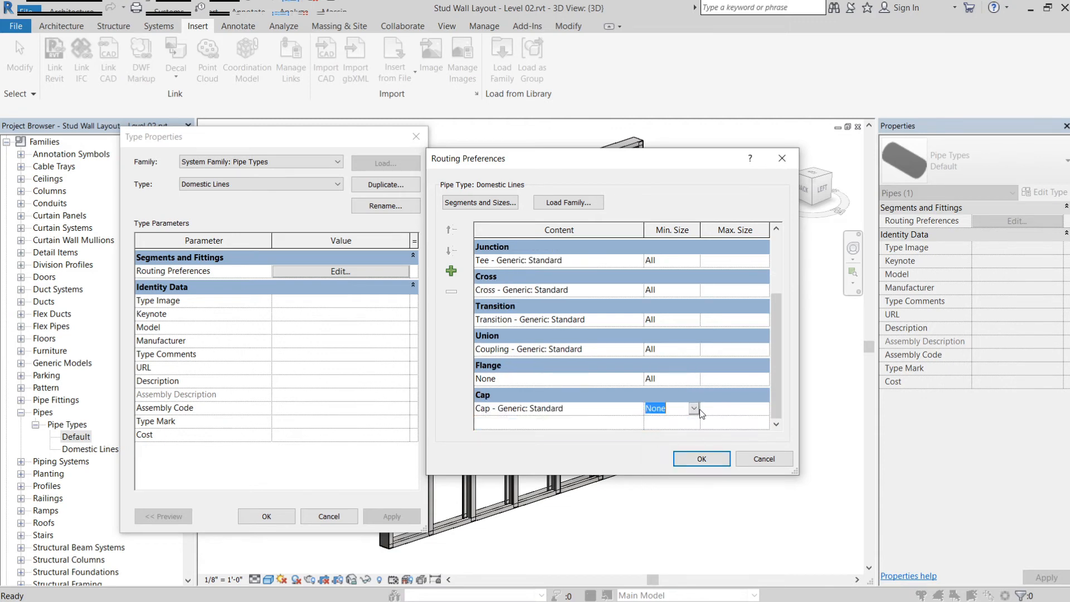
click(693, 408)
click(658, 431)
click(702, 458)
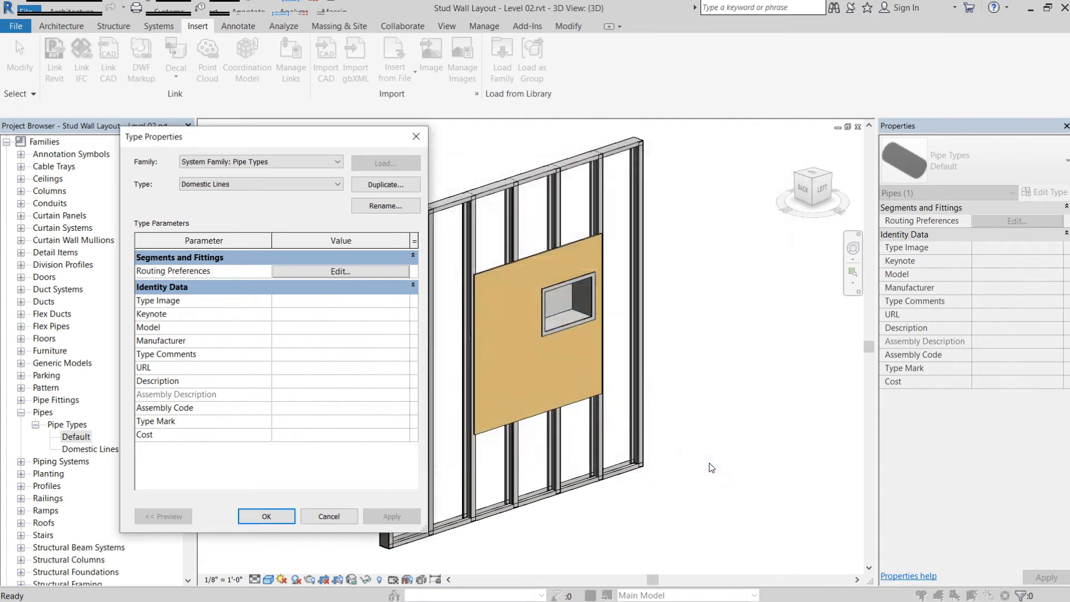
click(267, 516)
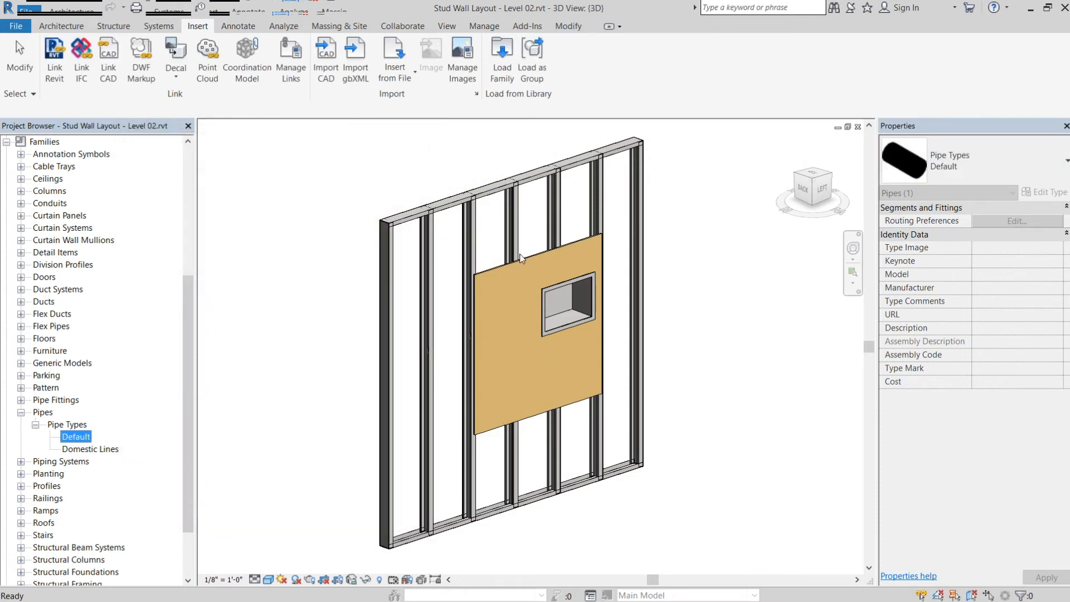
click(86, 452)
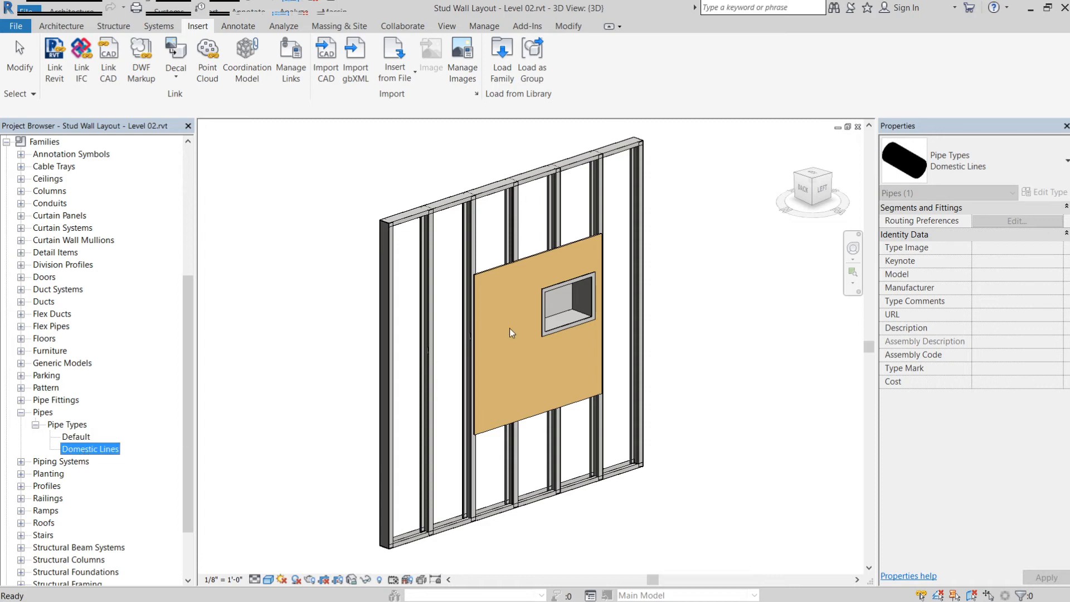
scroll(454, 394, up, 3)
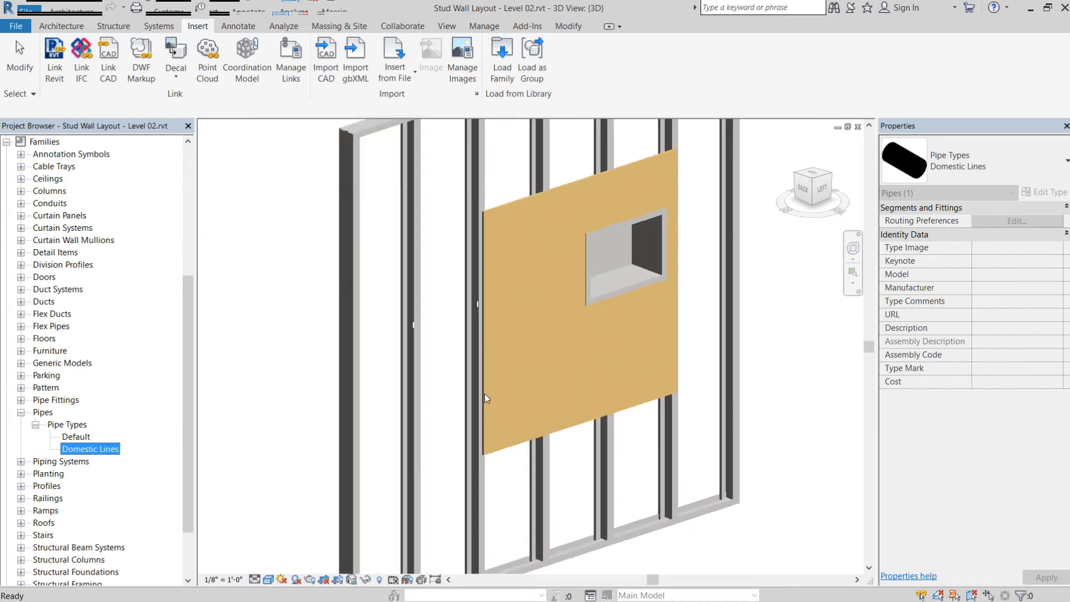
click(452, 375)
shift+middle_drag(454, 374, 417, 369)
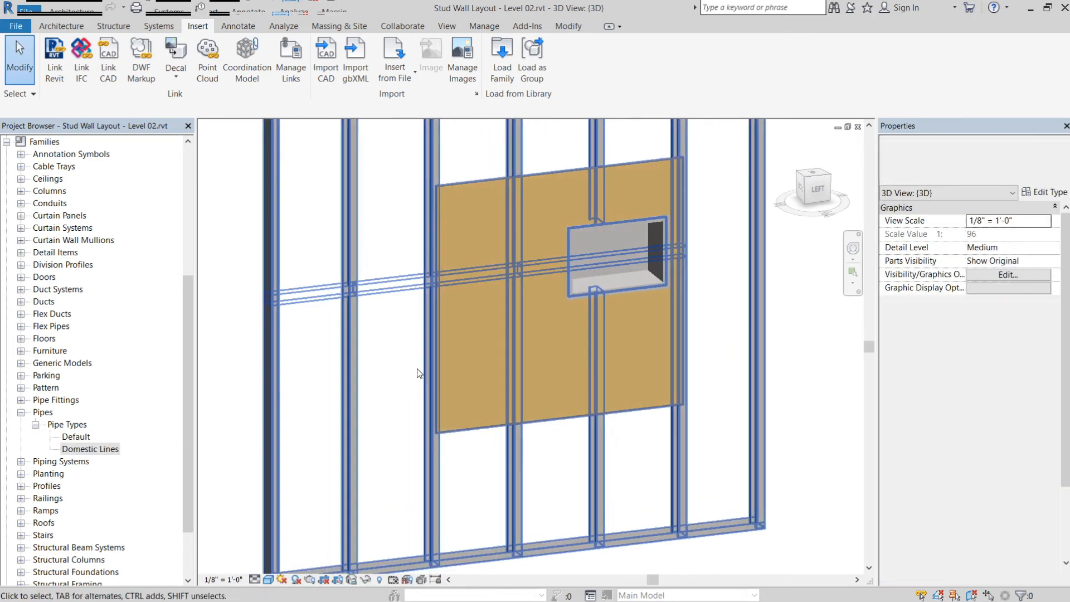
scroll(419, 368, down, 3)
scroll(87, 444, down, 2)
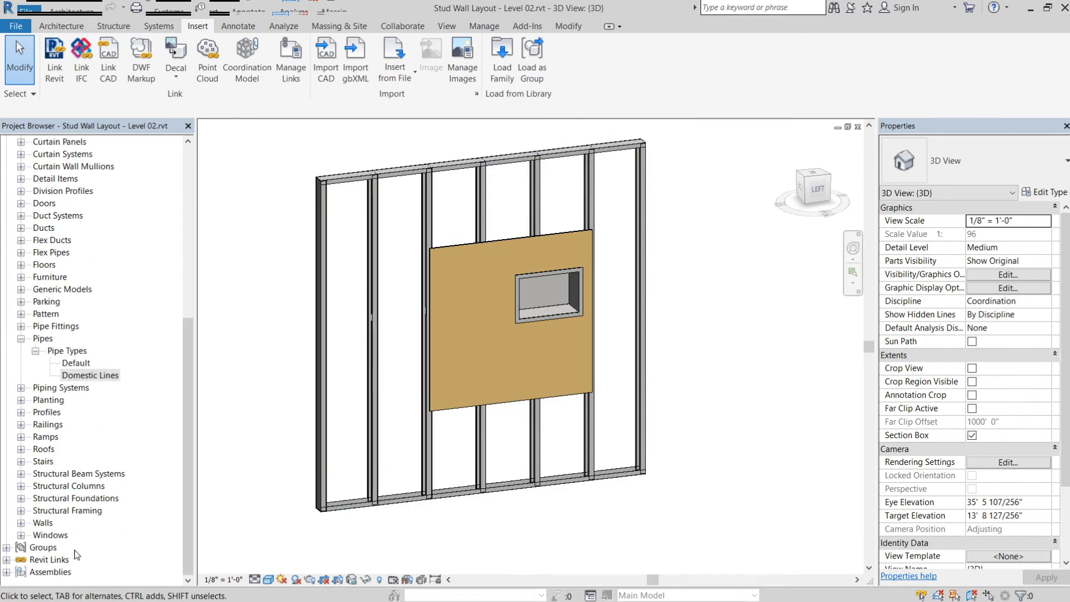
Step: Open the Level 2 floor plan and, from its section marker, the Section 3 view facing the stud wall
scroll(147, 374, up, 1)
scroll(147, 375, up, 7)
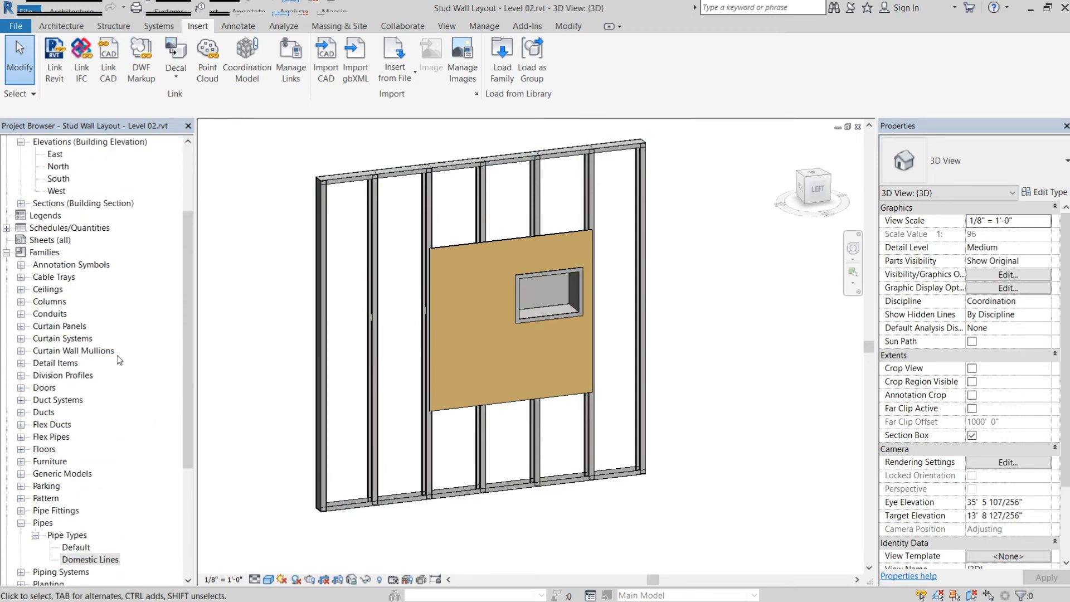
double_click(65, 181)
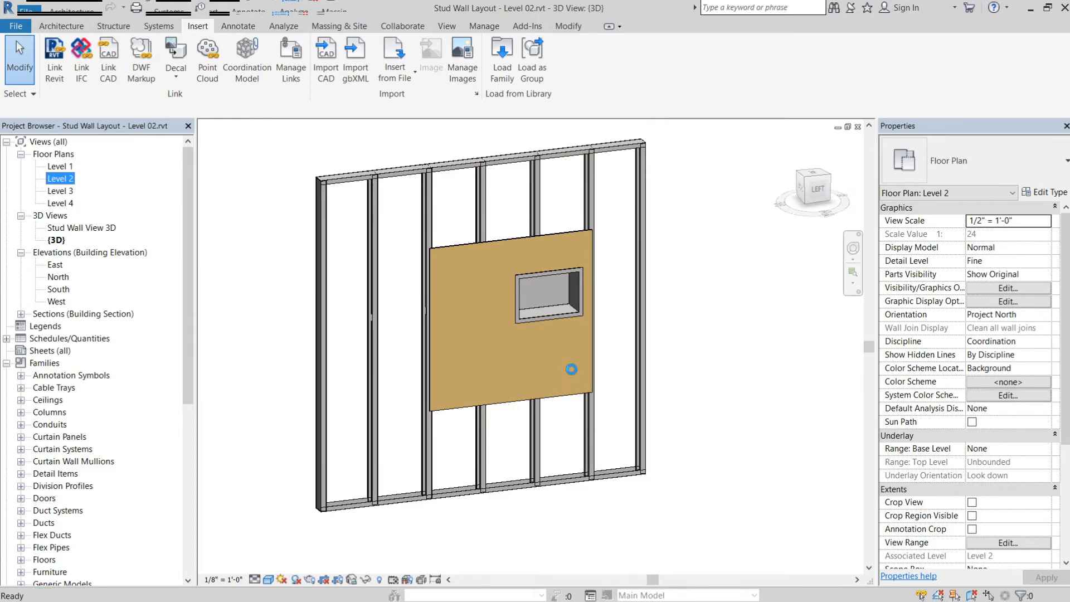
scroll(575, 374, up, 5)
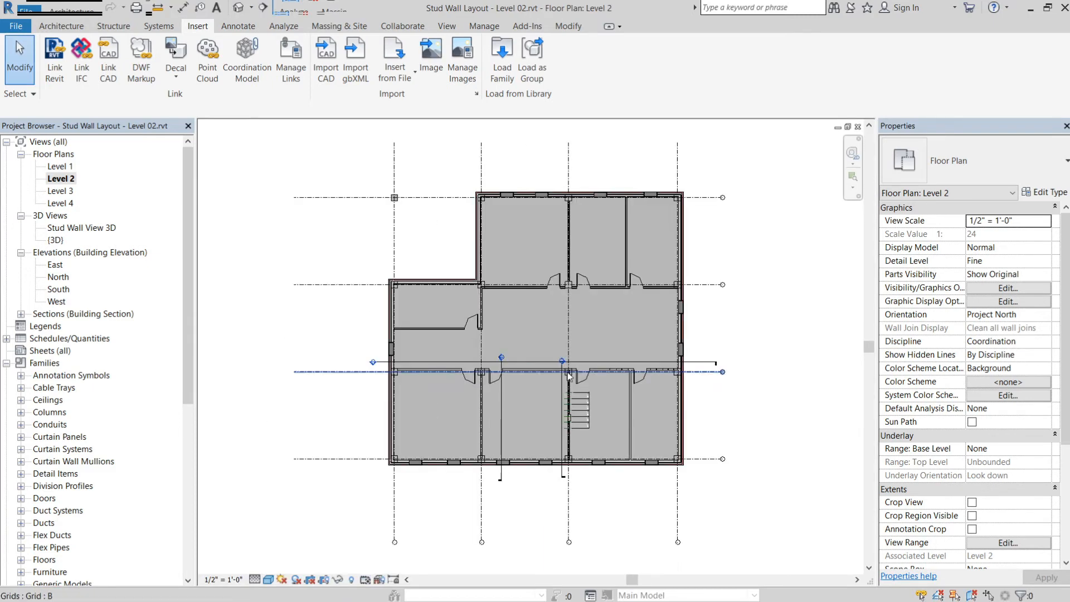
double_click(560, 352)
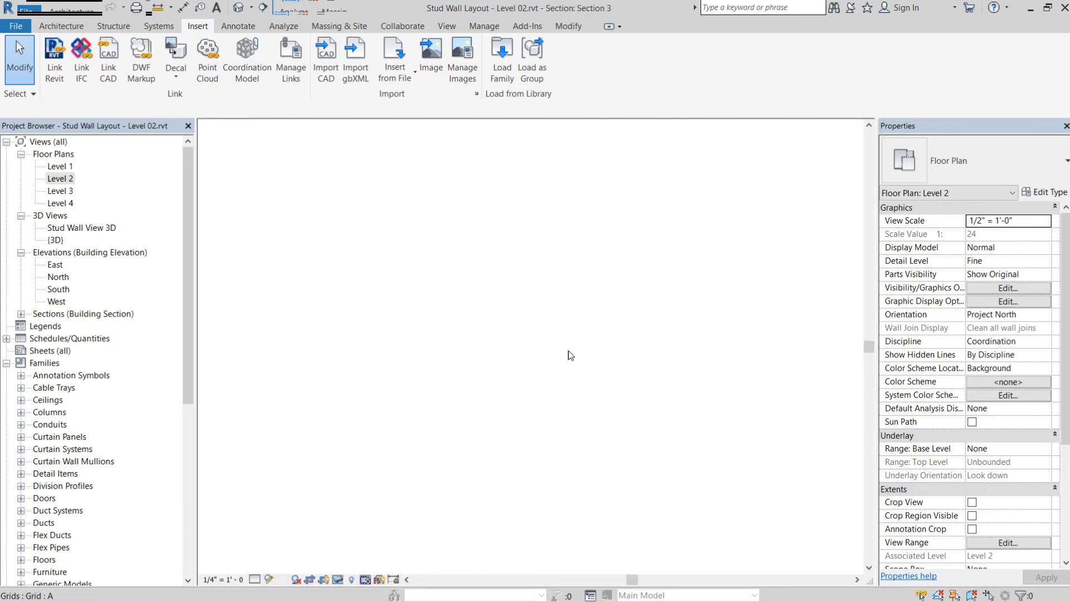
scroll(475, 399, up, 4)
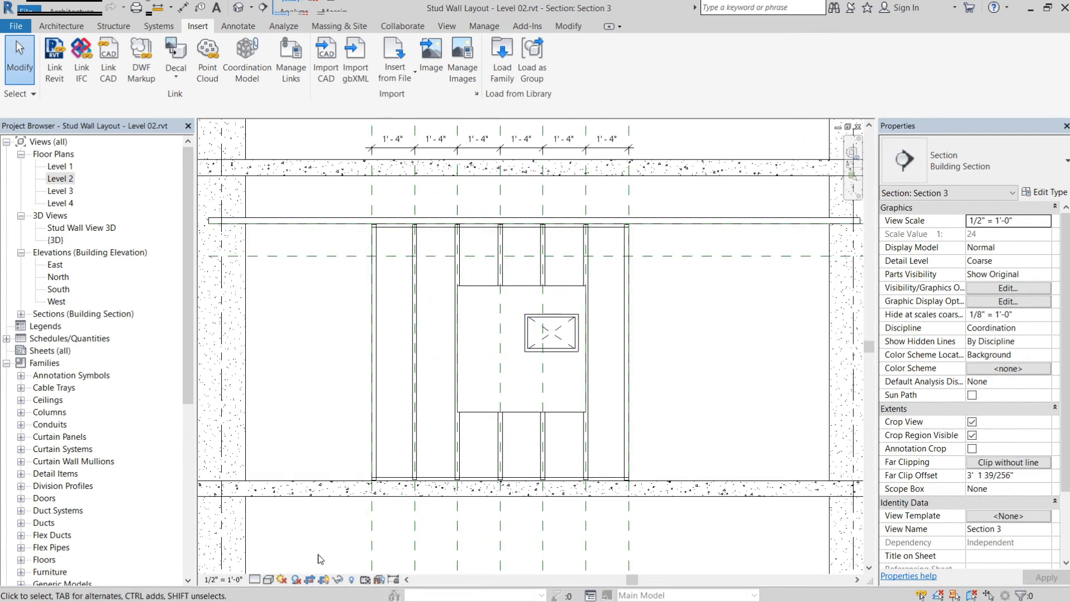
Step: Switch the Section 3 view to a coloured visual style, save the project, and dismiss the battery notice
click(268, 580)
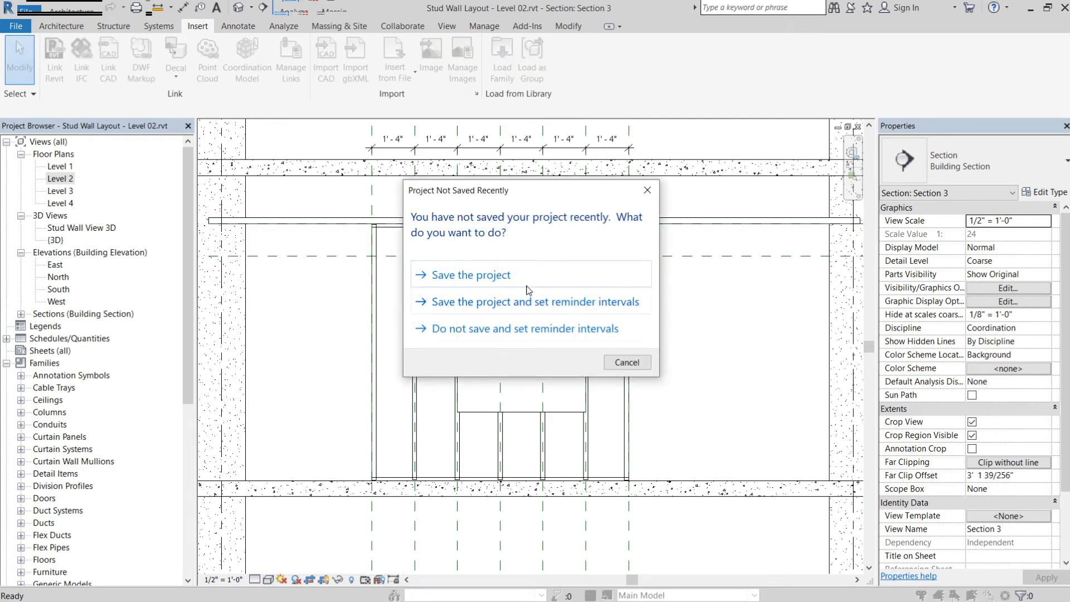
click(502, 275)
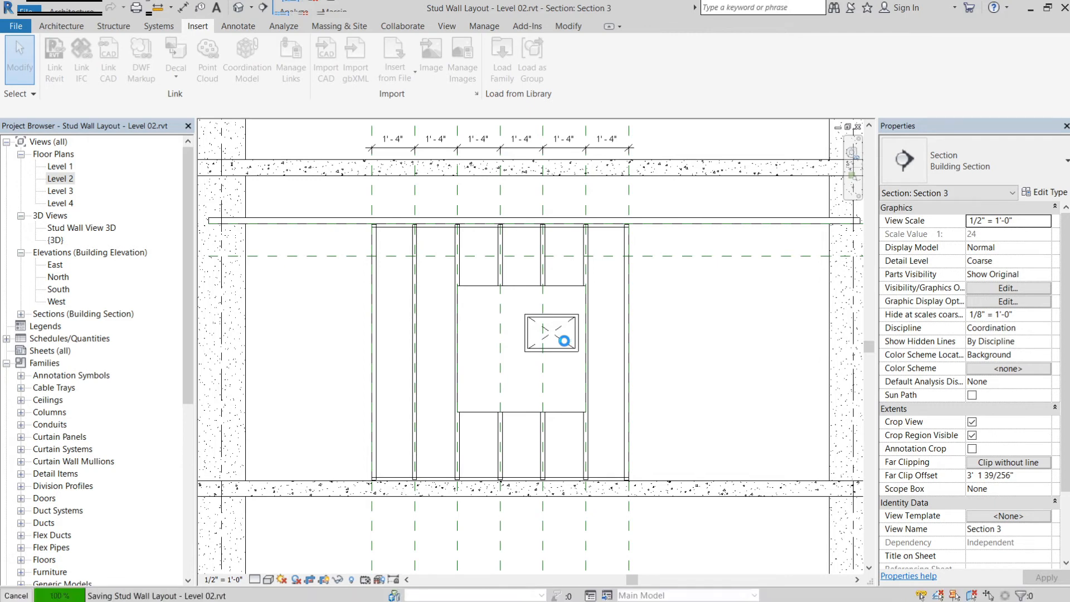
scroll(565, 343, up, 5)
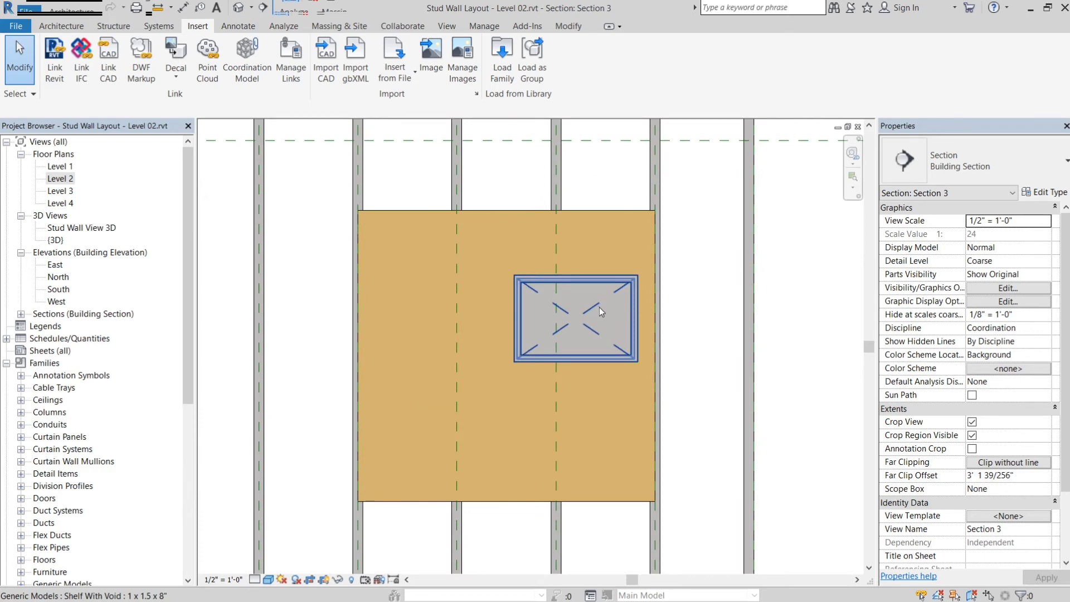
scroll(599, 307, down, 2)
middle_drag(600, 310, 634, 293)
scroll(635, 287, up, 1)
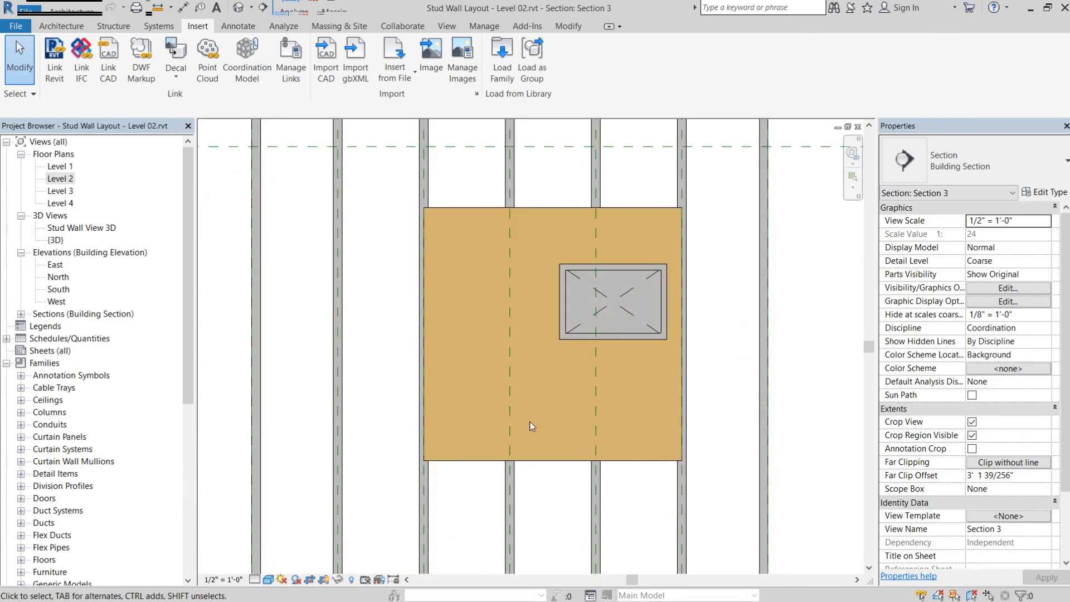
middle_drag(530, 425, 527, 393)
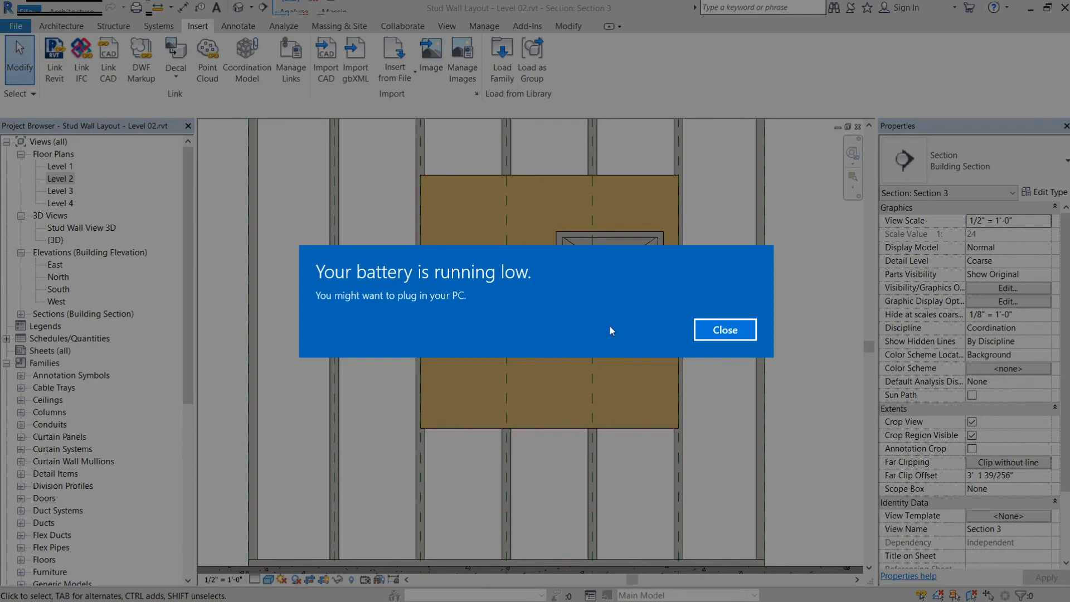
click(720, 332)
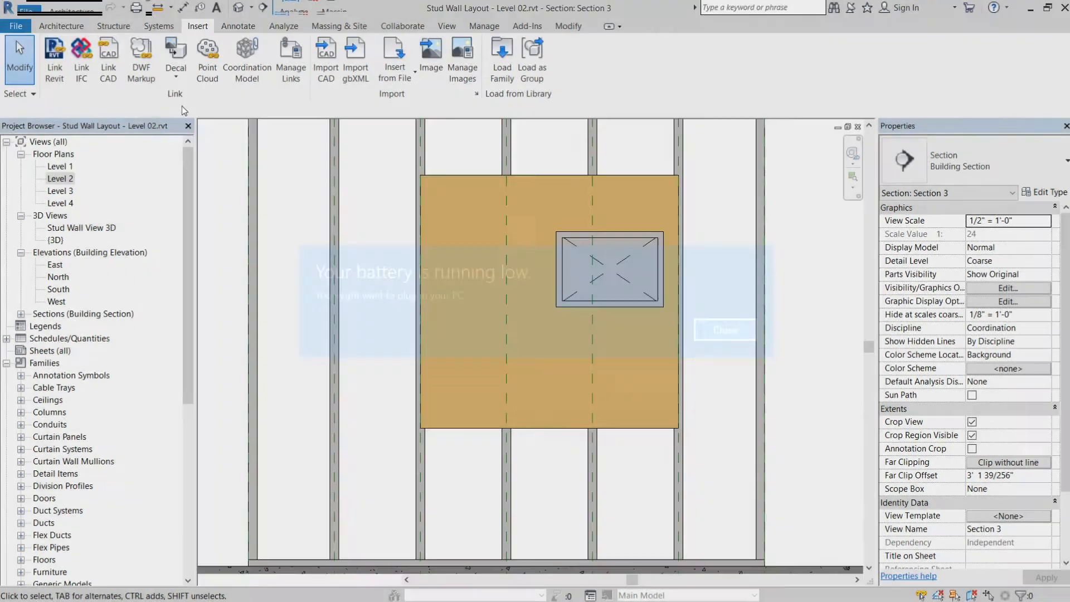
Step: Start the Pipe command with the Domestic Lines type and set the system type to Domestic Cold Water
click(159, 25)
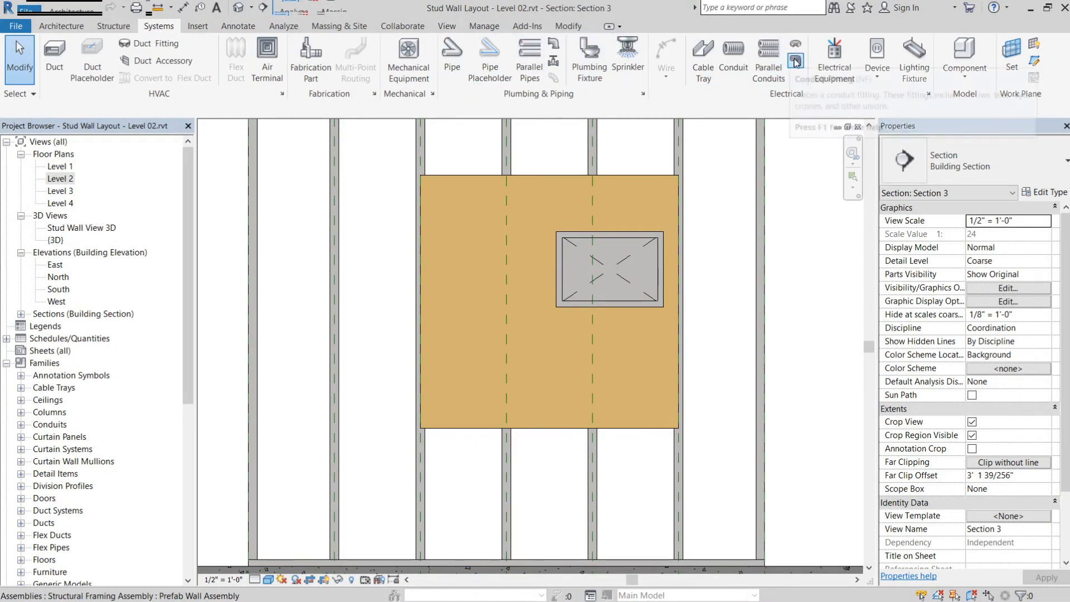
click(456, 53)
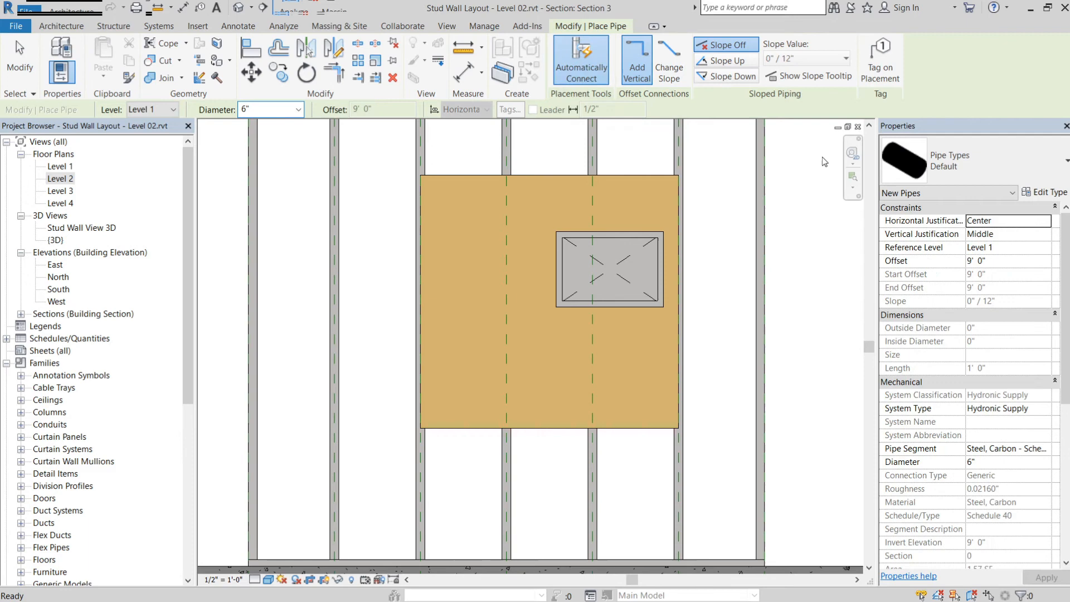
click(955, 165)
click(936, 263)
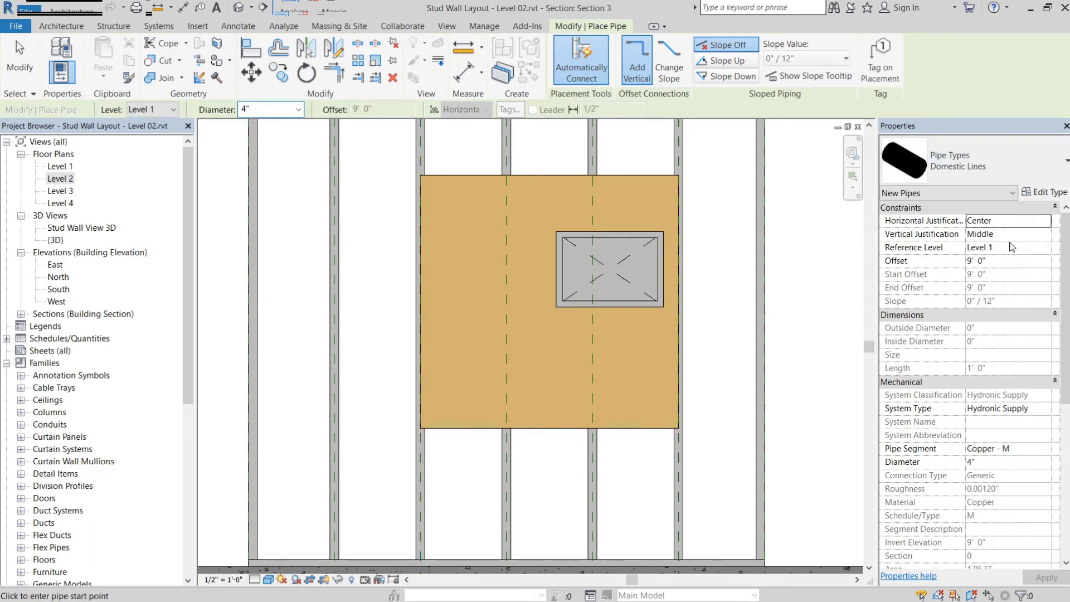
click(1045, 416)
click(1048, 412)
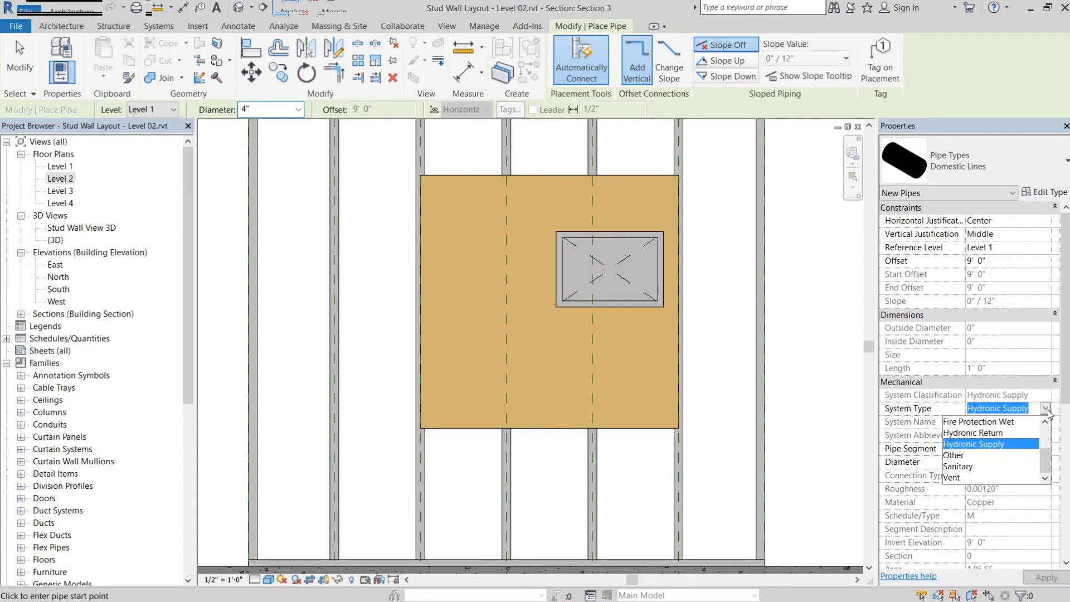
scroll(997, 466, up, 2)
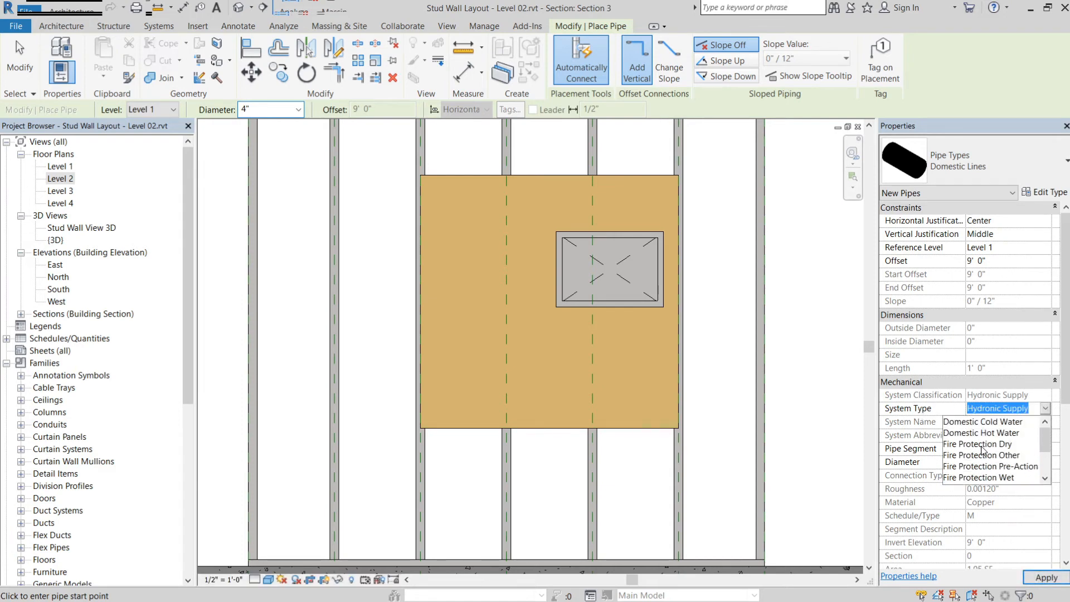
click(992, 422)
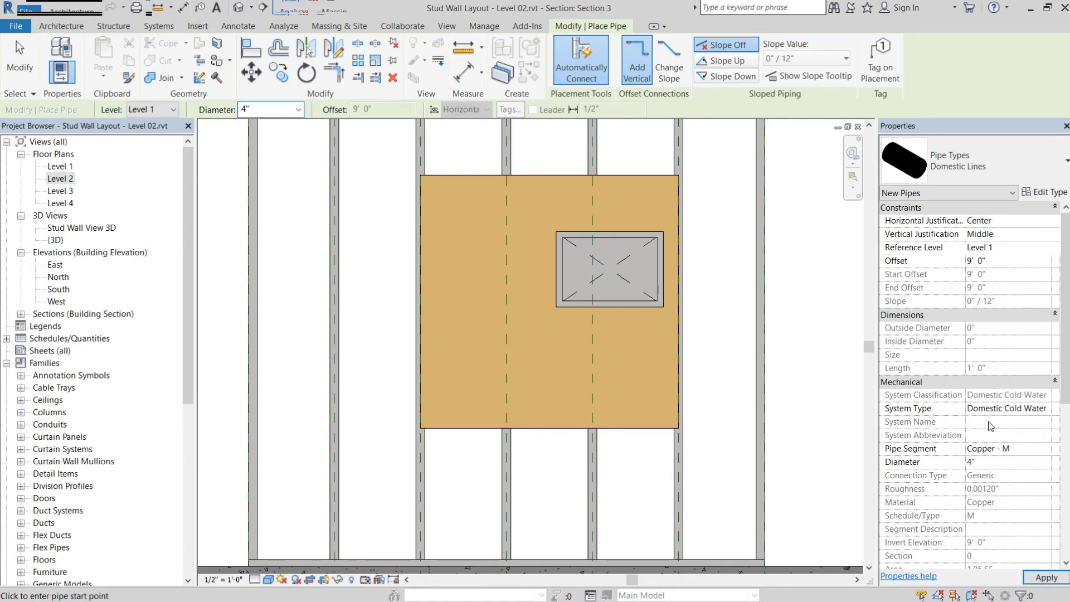
Step: Draw a 4" cold water pipe rising about 3'-1" at the panel's right side, then running horizontally left below the recessed shelf
click(643, 549)
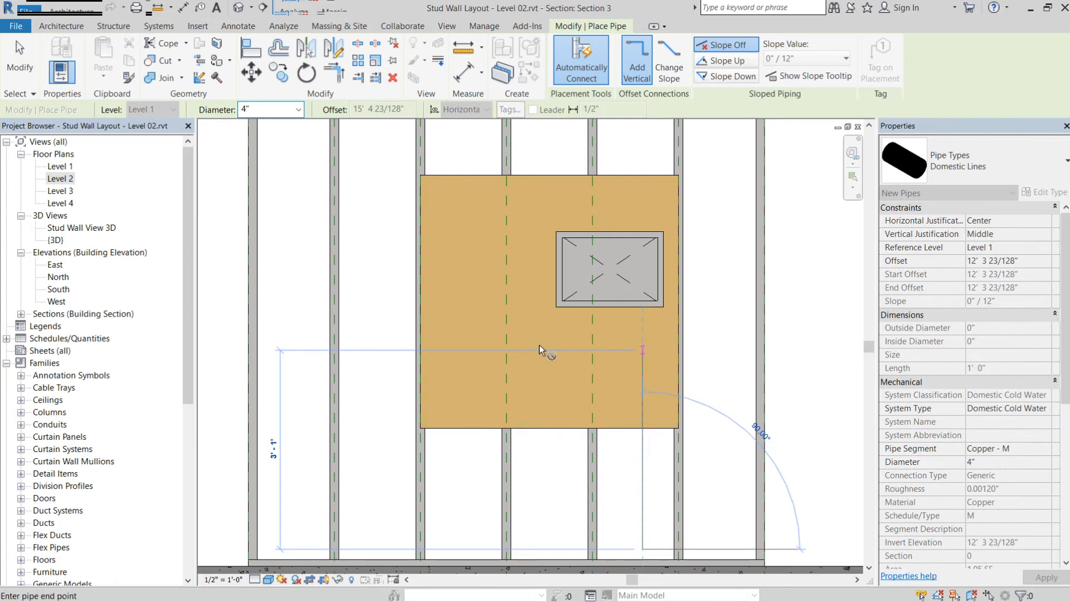
click(525, 349)
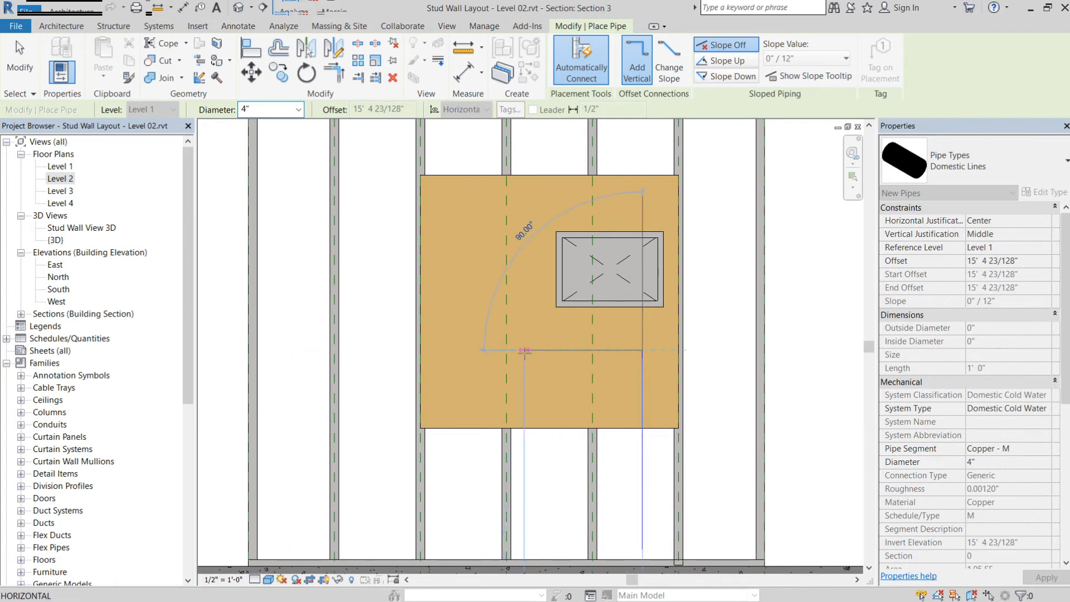
click(525, 350)
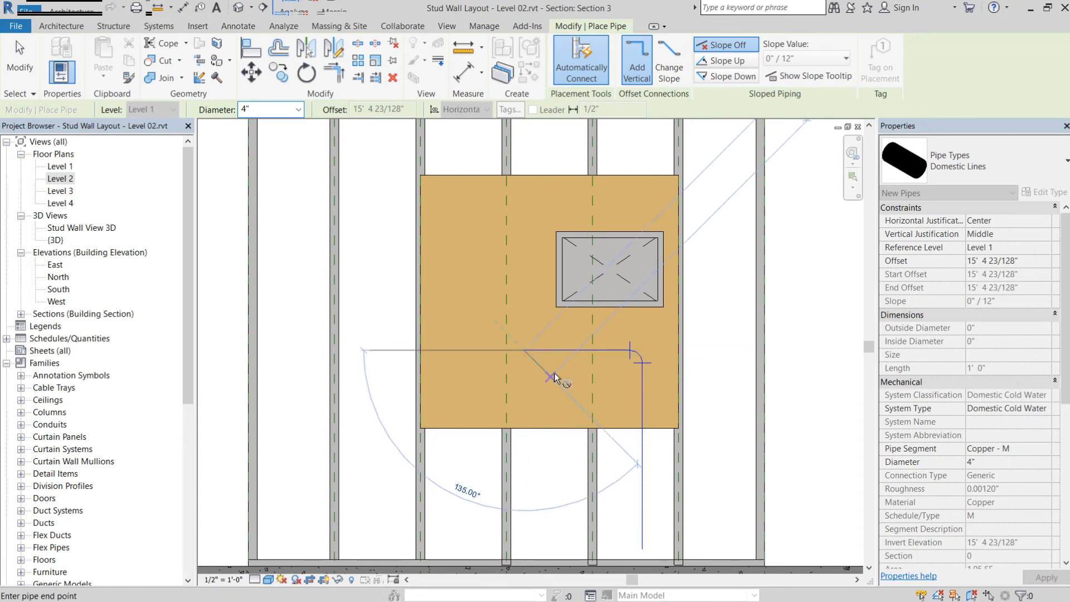
key(Escape)
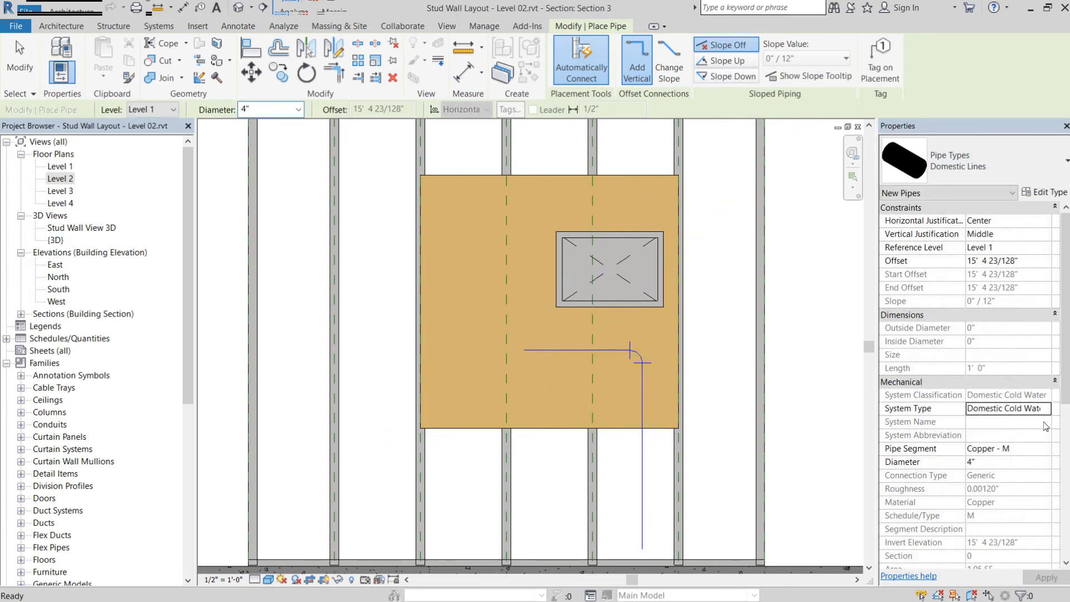
Step: Draw a 4" Domestic Hot Water pipe left of the cold line, rising to about 15'-0" offset, running left below it, and turning up
click(1045, 412)
click(1046, 412)
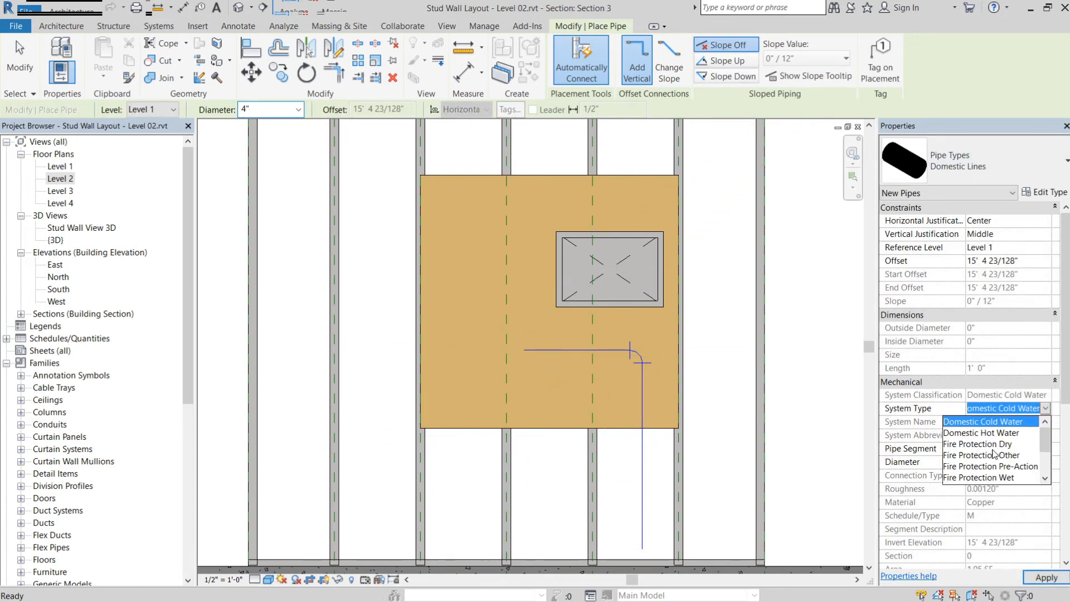
click(981, 433)
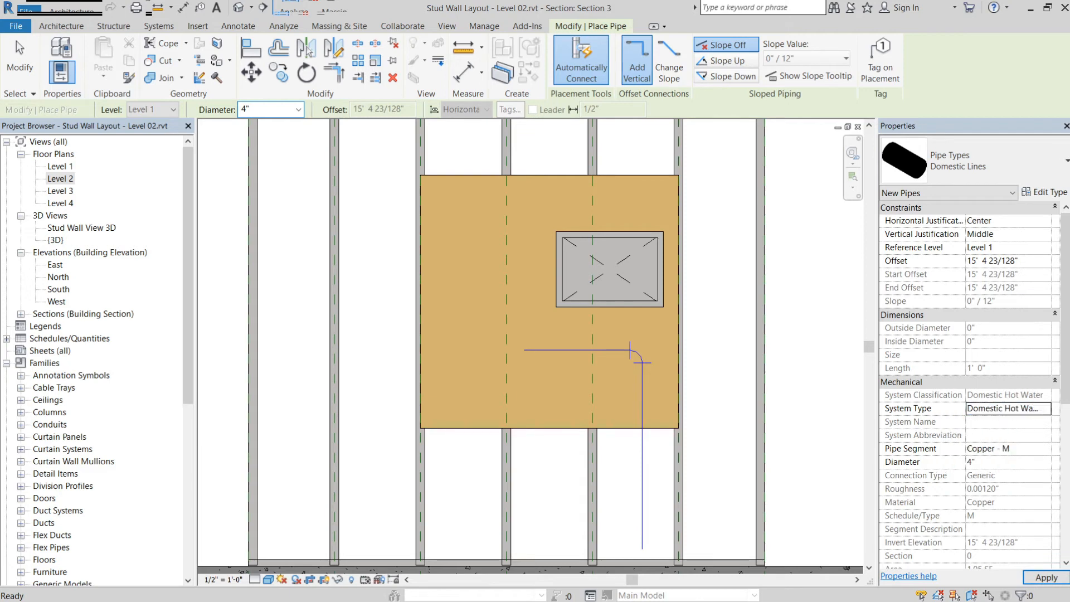
click(612, 551)
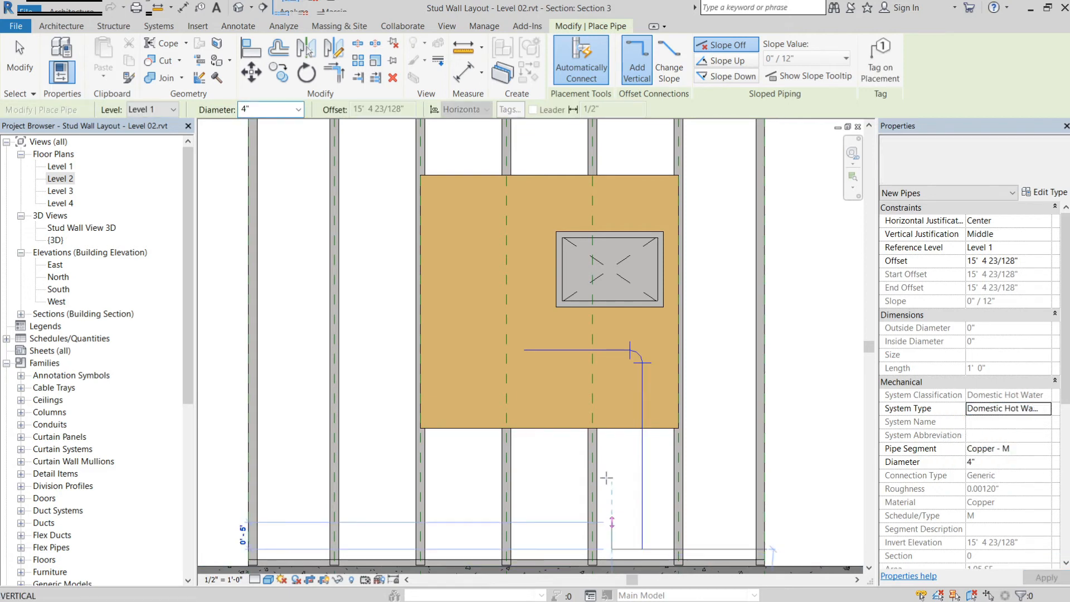
click(612, 372)
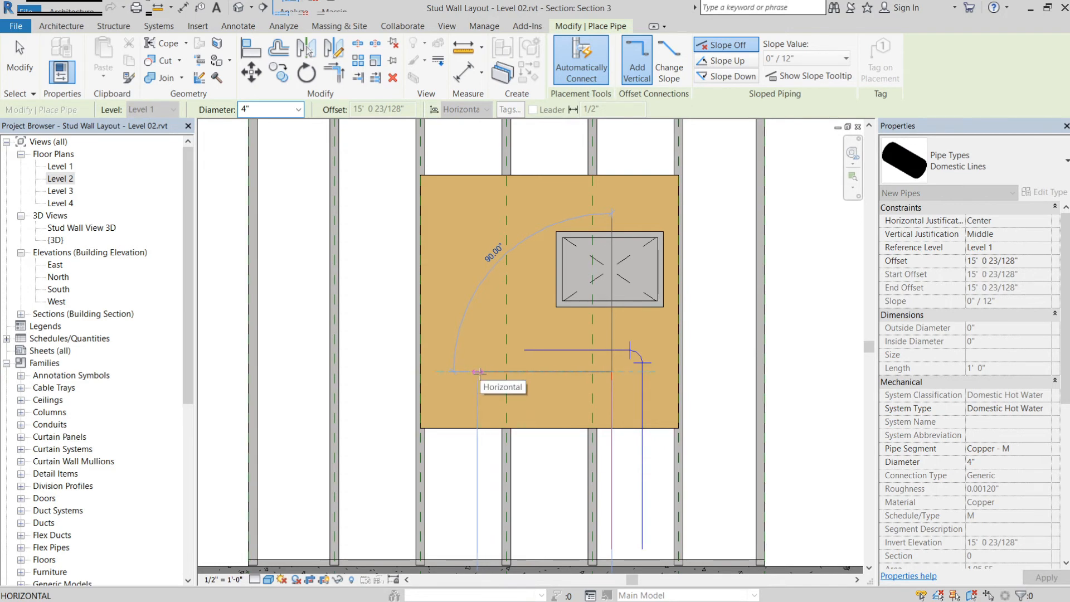
click(479, 372)
click(478, 352)
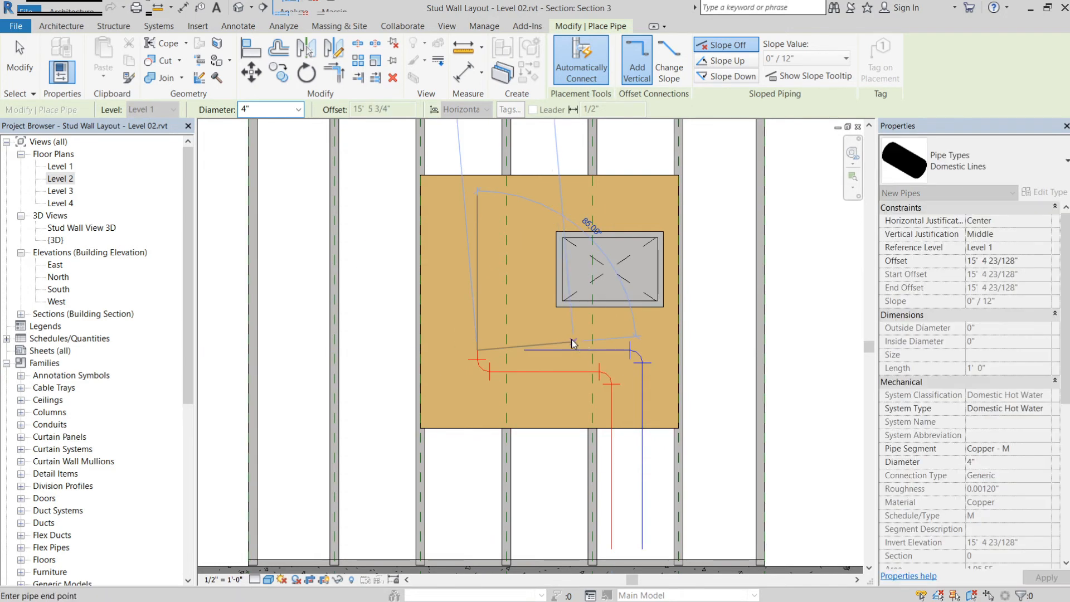
key(Escape)
key(Escape)
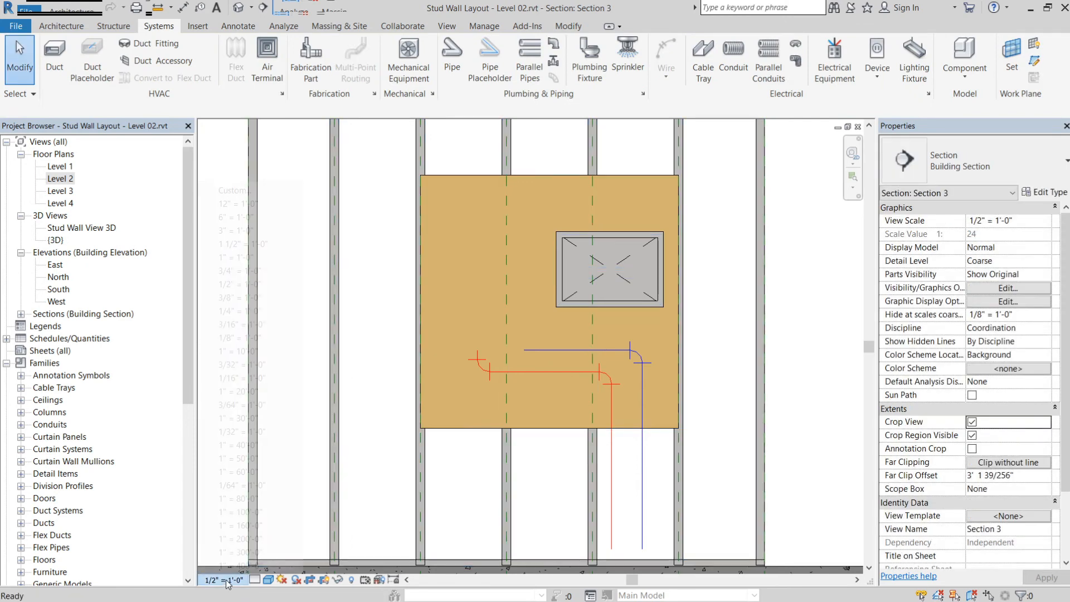
Step: Set the section view's detail level to Fine and change the diameter of the whole cold water run to 3/4"
click(254, 580)
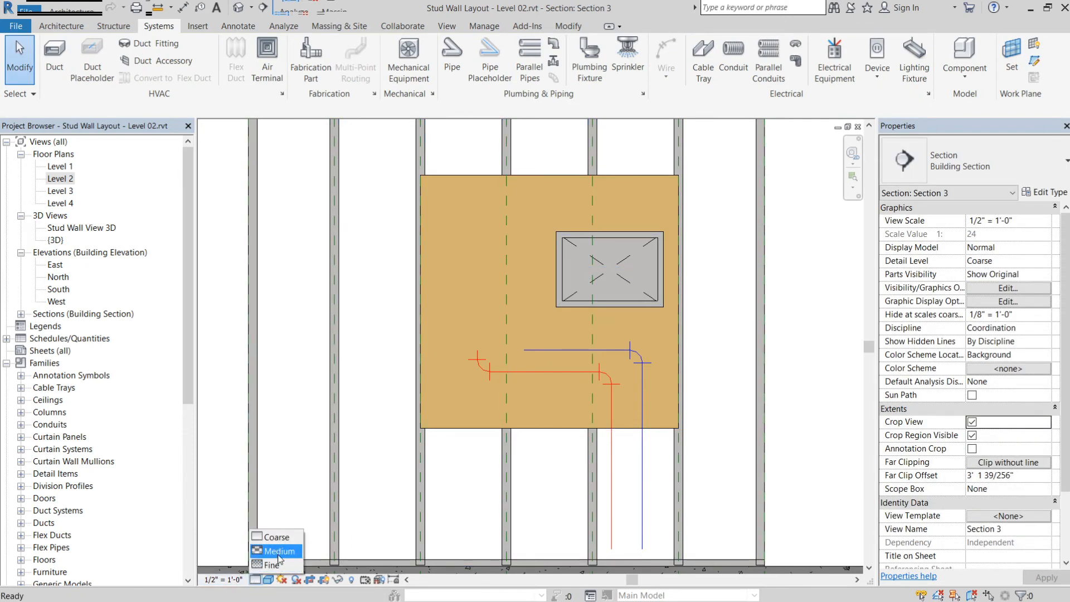
click(283, 566)
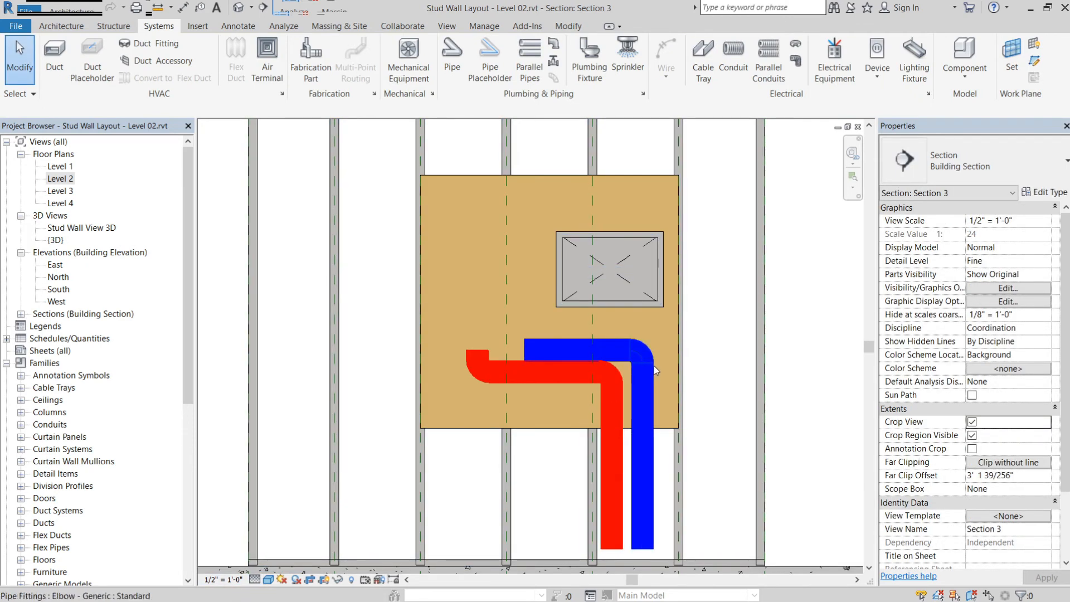
key(Tab)
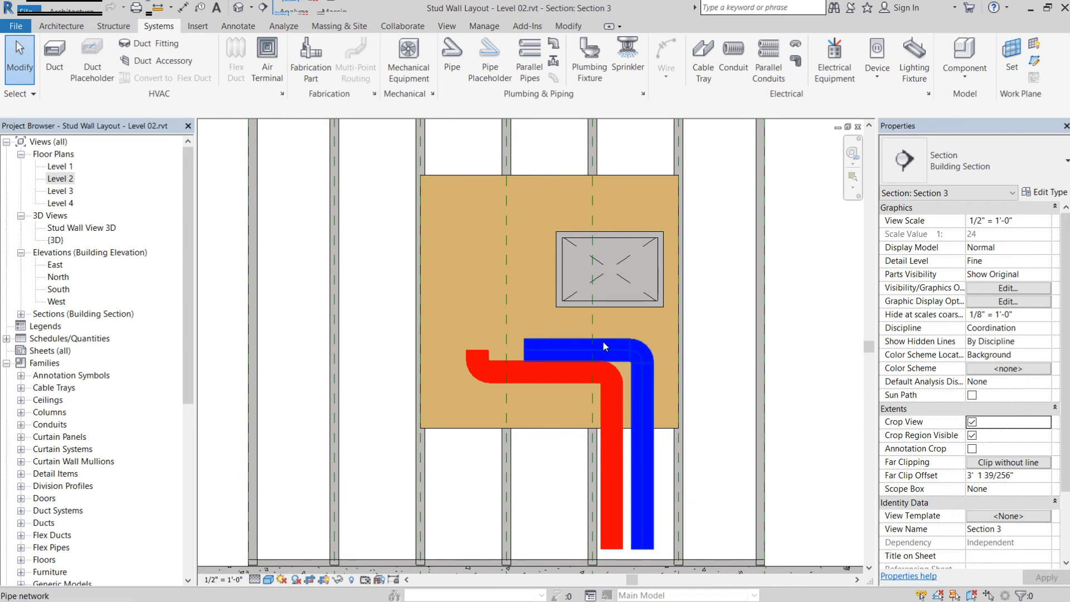
click(604, 341)
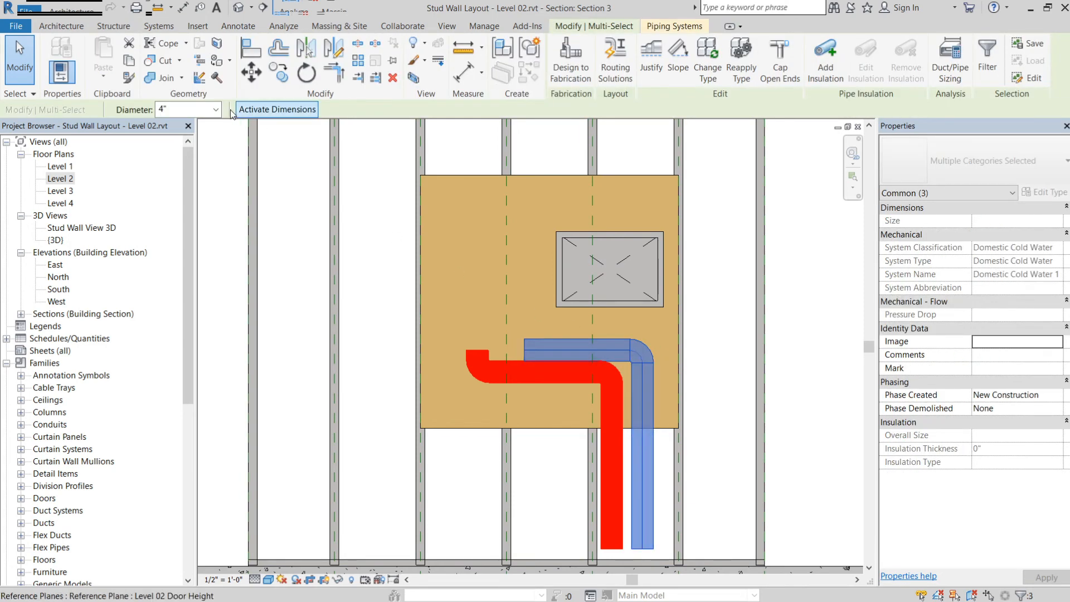
click(216, 110)
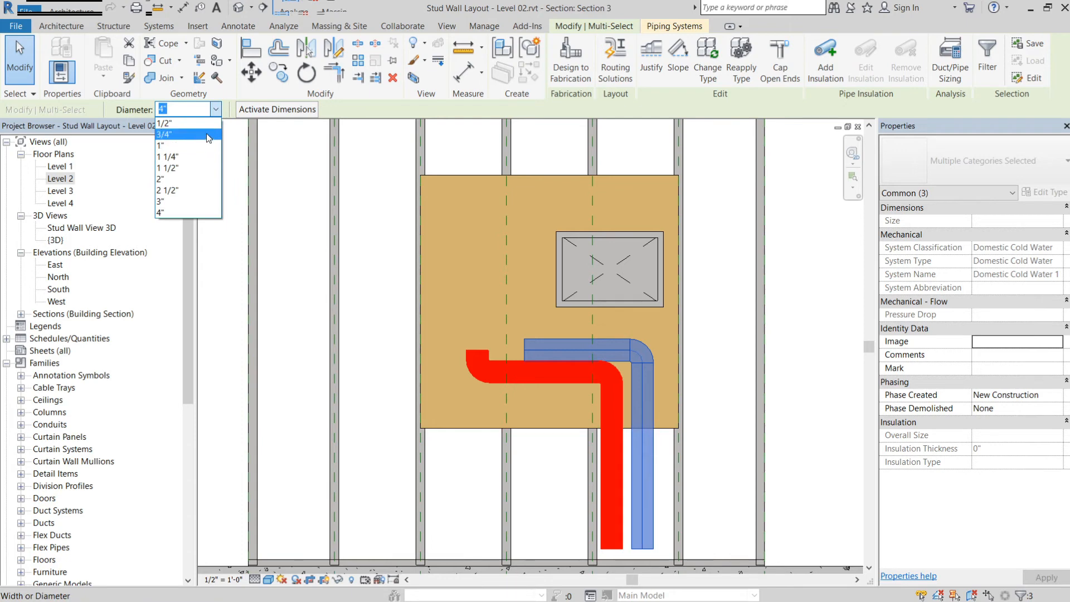
click(206, 134)
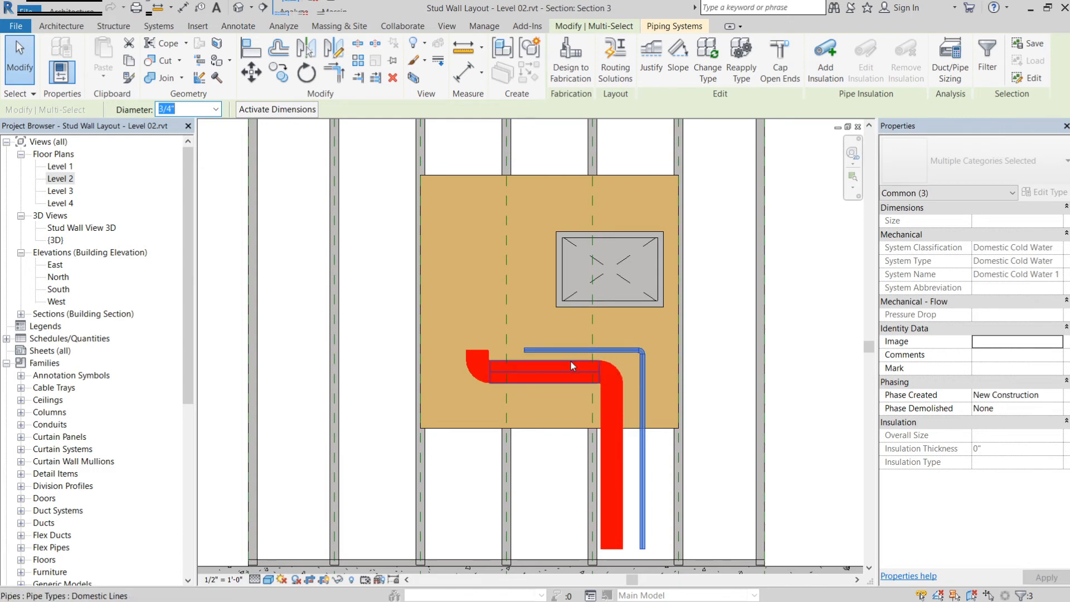
Step: Select the entire connected Domestic Hot Water run, including its fittings, and change its diameter to 3/4"
click(620, 416)
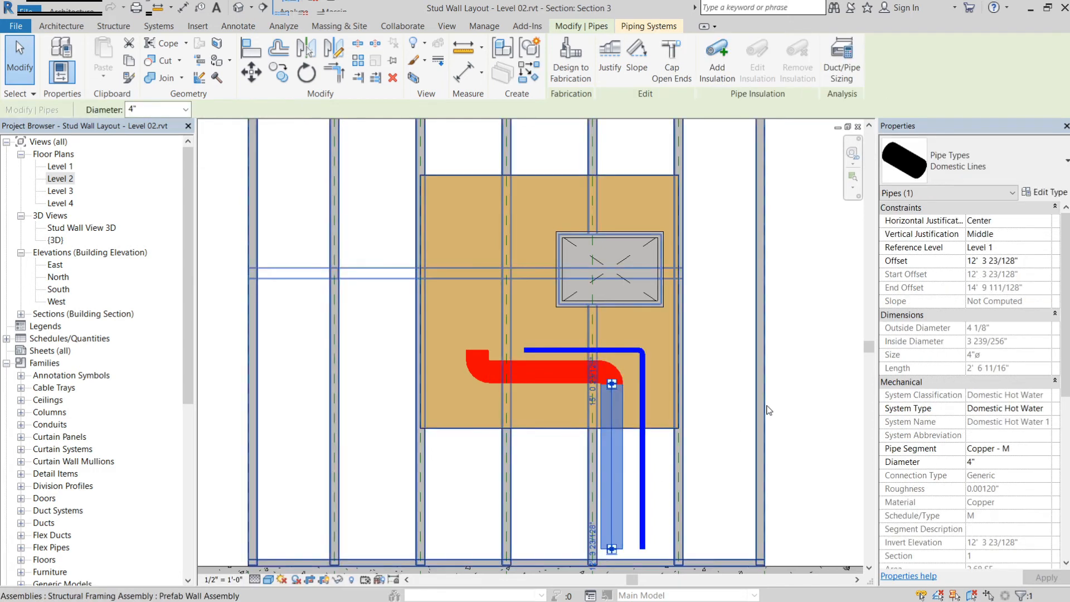
click(696, 412)
key(Tab)
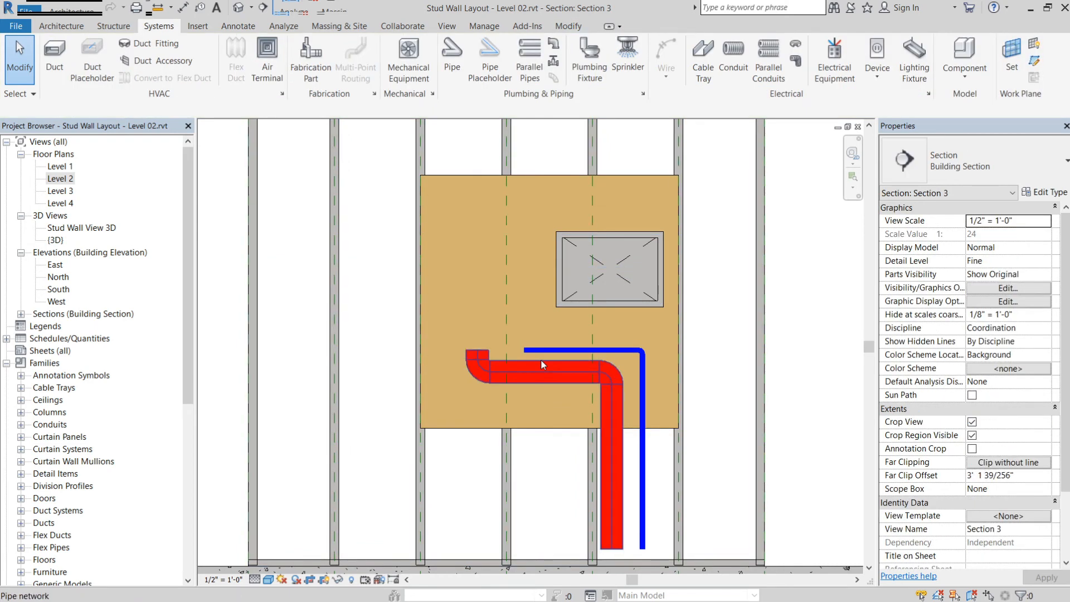
click(541, 360)
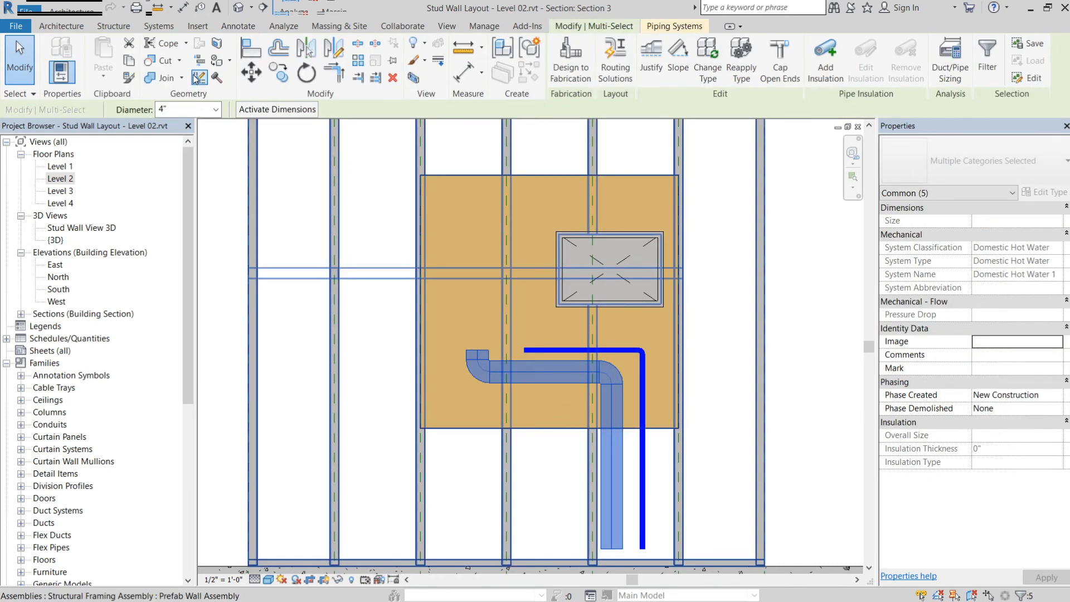
click(217, 110)
click(188, 134)
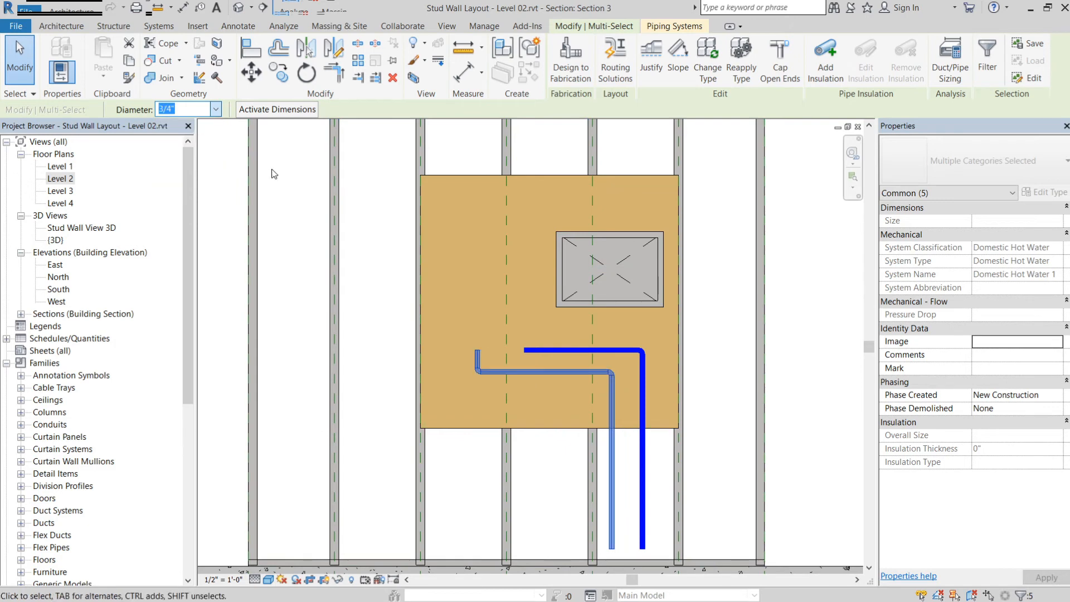
key(Escape)
scroll(585, 386, up, 2)
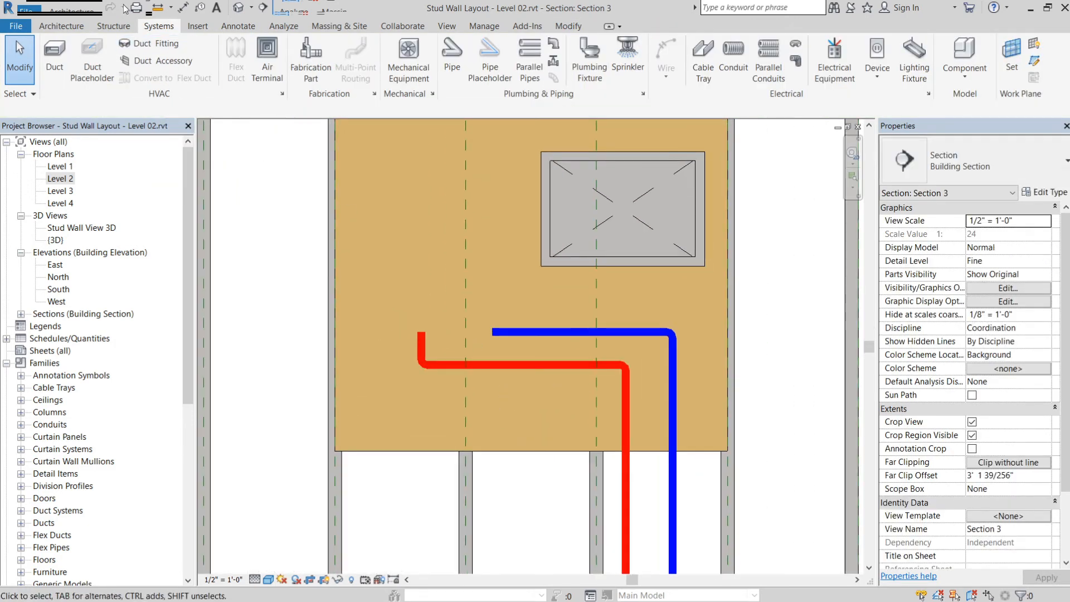
Step: In the Level 2 floor plan, move both water pipe runs about 1'-6 5/8" horizontally onto the stud wall's centre grid line
double_click(61, 180)
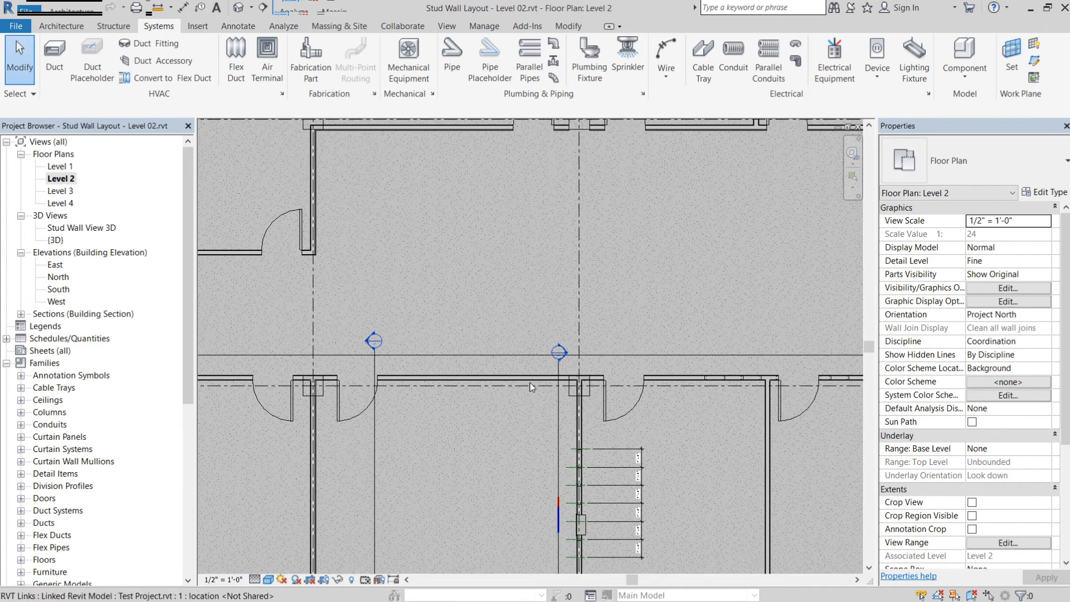
middle_drag(551, 339, 548, 214)
scroll(490, 374, up, 4)
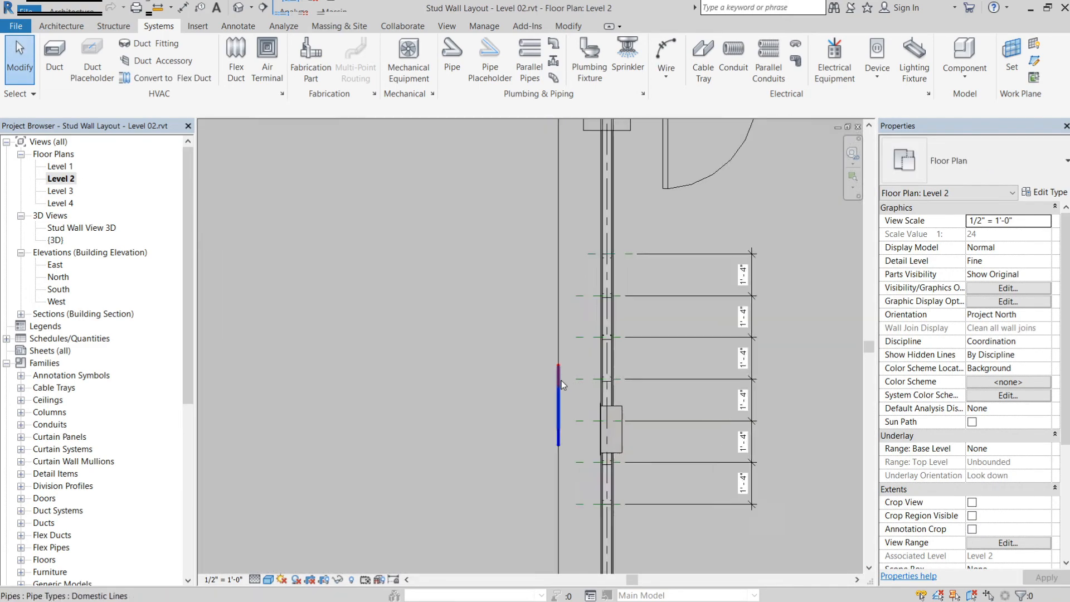
middle_drag(570, 320, 498, 319)
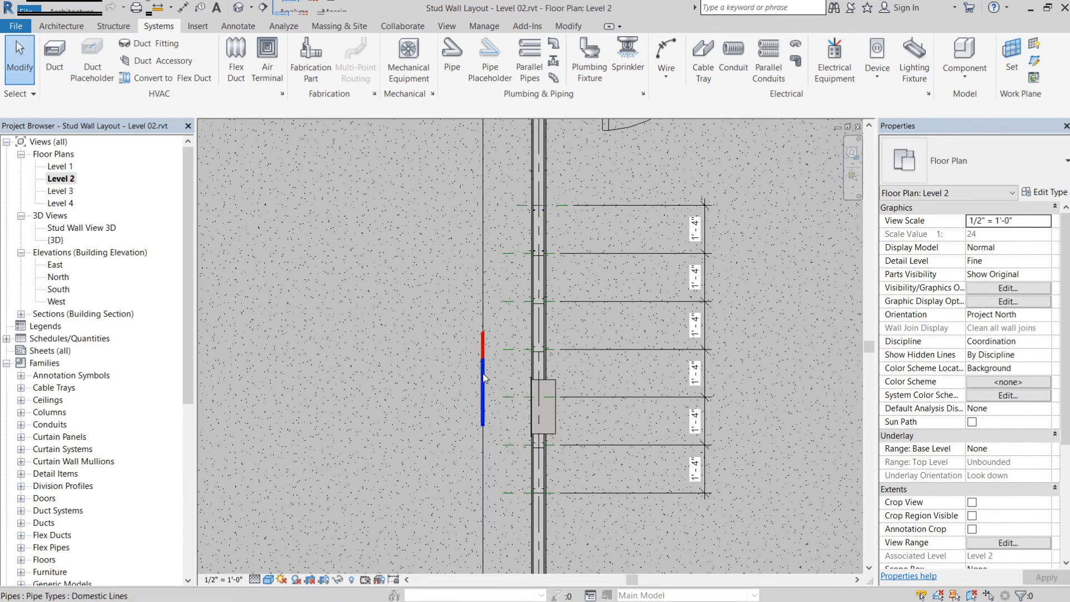
scroll(481, 368, up, 2)
mouse_move(418, 233)
mouse_down()
mouse_move(504, 417)
mouse_move(535, 542)
mouse_up()
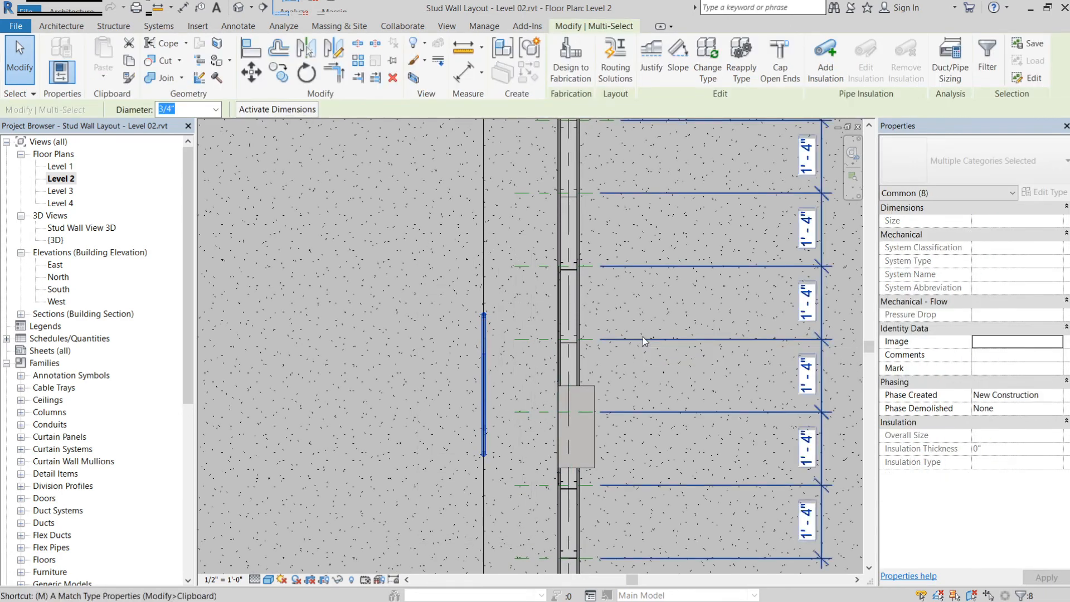
key(m)
key(v)
scroll(482, 343, up, 2)
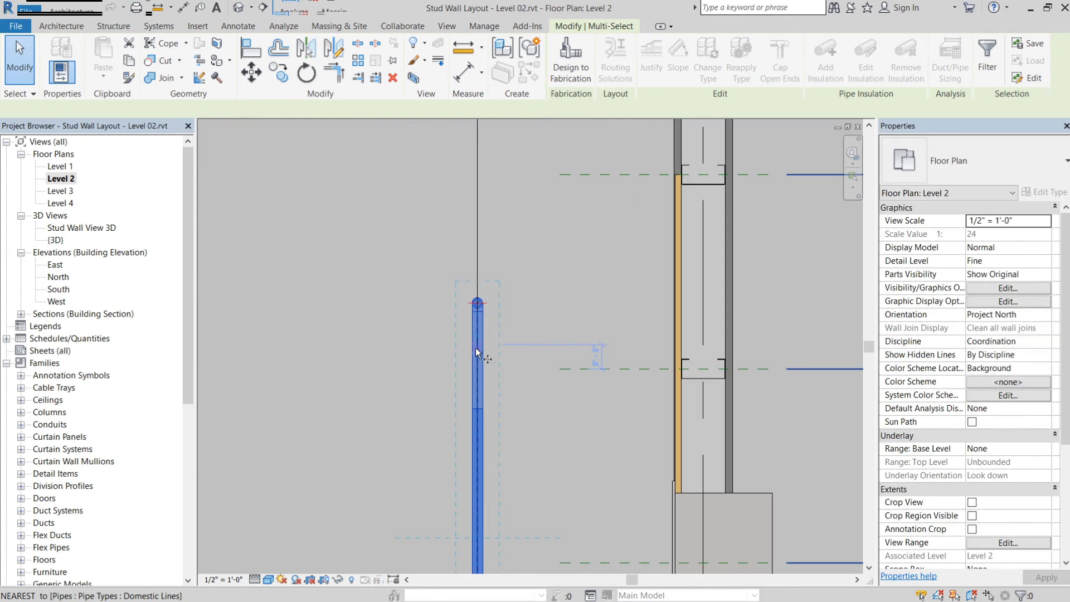
click(477, 304)
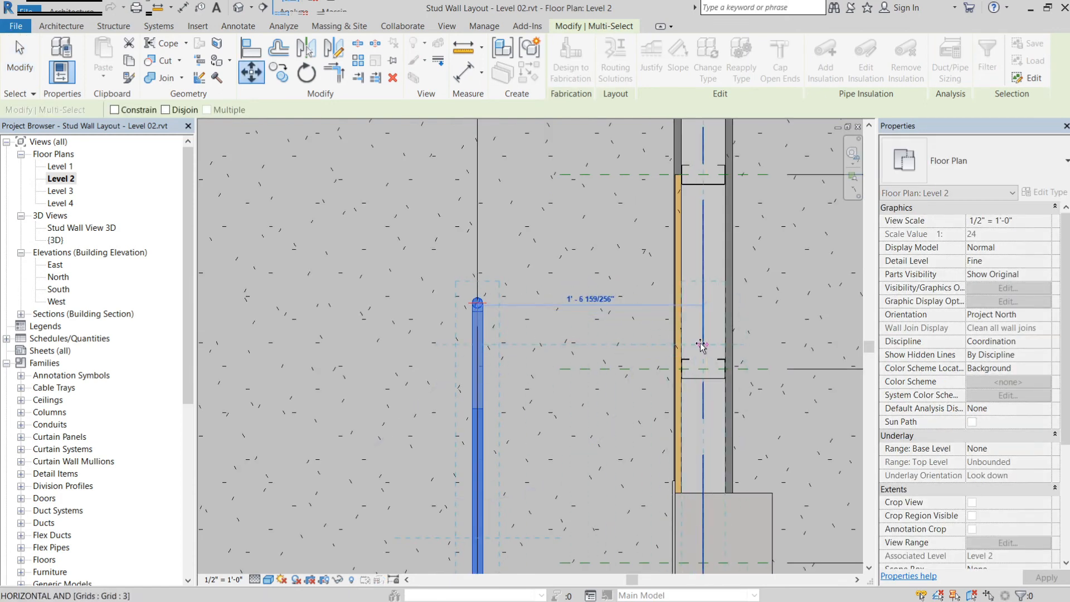
click(700, 343)
middle_drag(741, 340, 593, 290)
scroll(593, 289, down, 2)
click(484, 214)
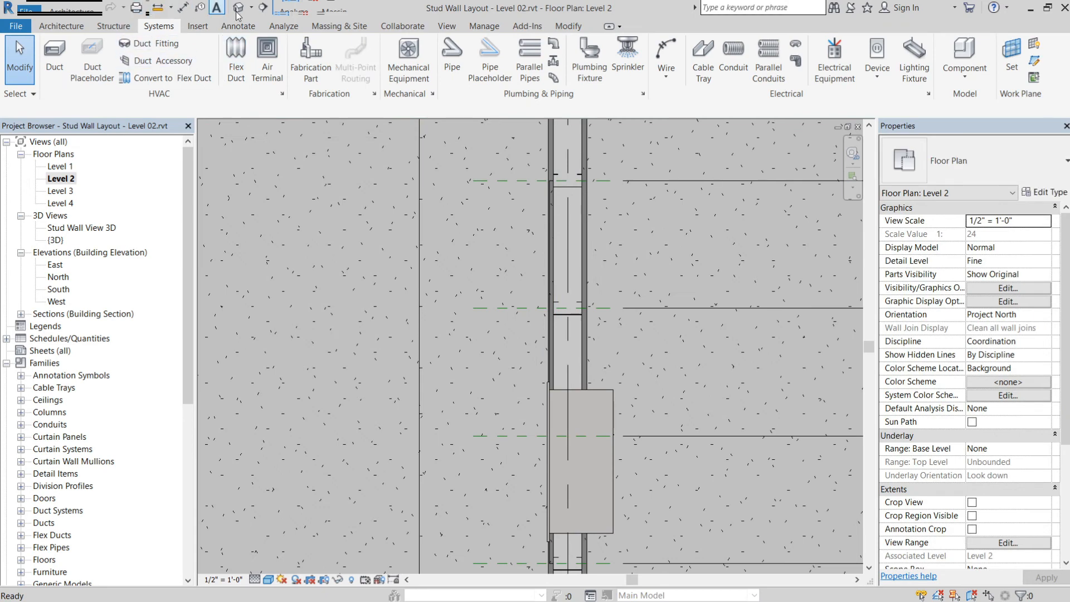
Step: Open the default 3D view and set its detail level to Fine
click(238, 9)
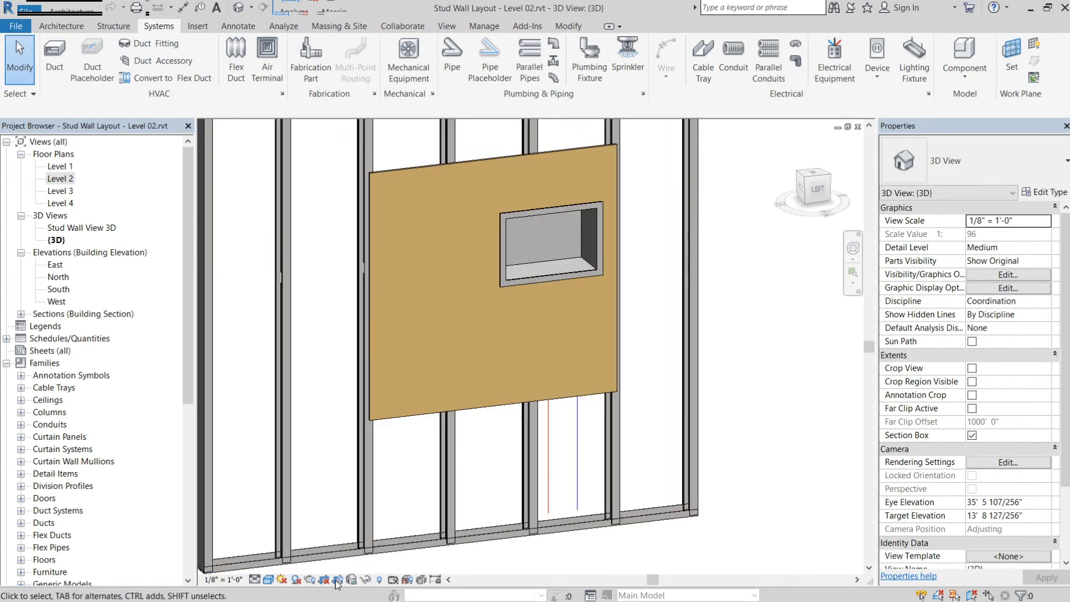
click(268, 580)
click(276, 565)
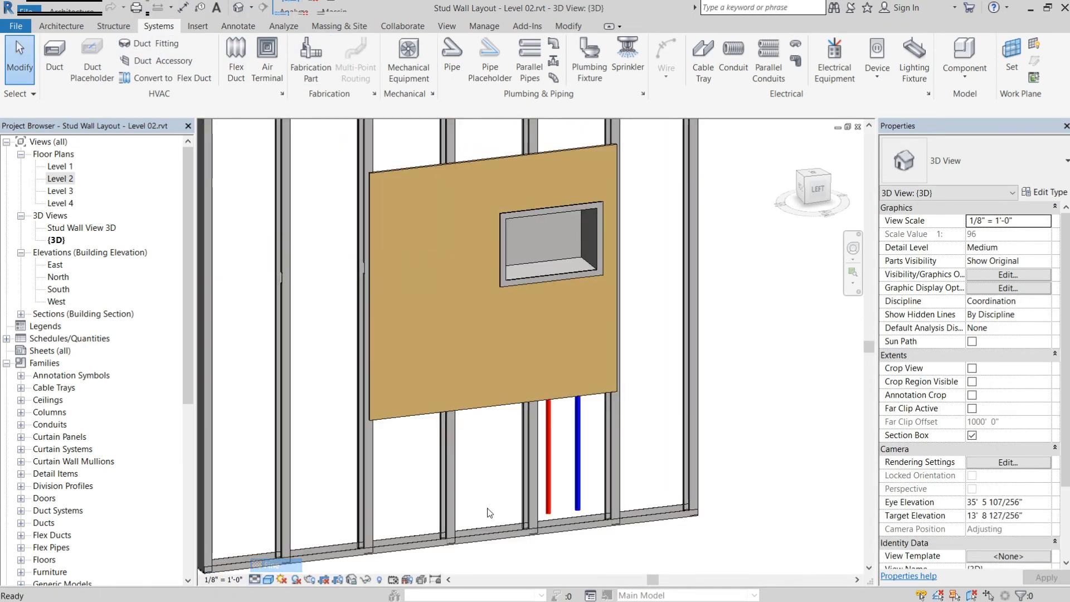
scroll(580, 397, up, 1)
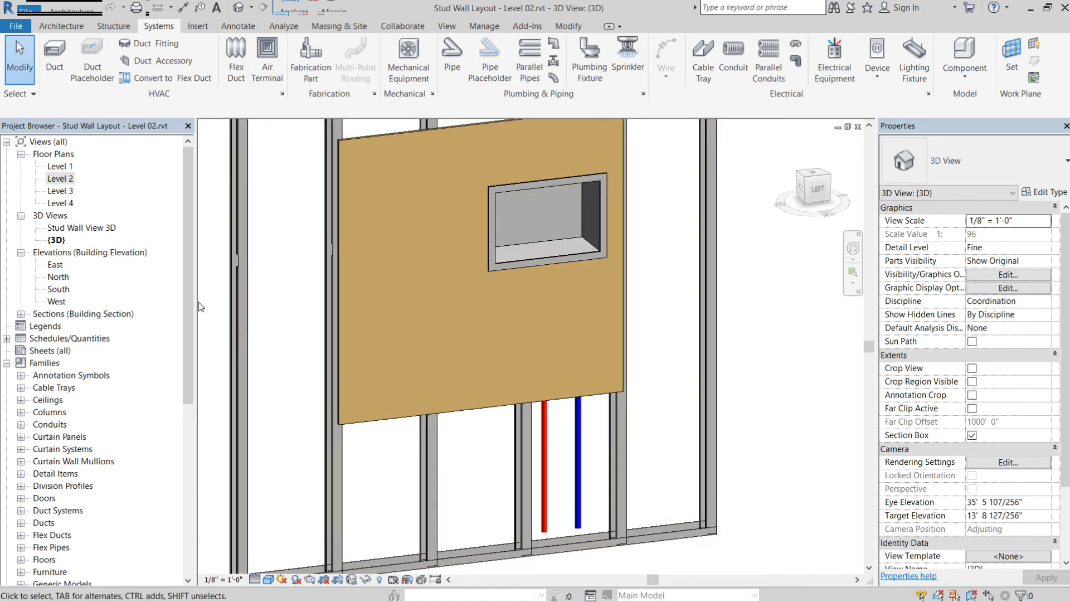
Step: In the Level 2 floor plan, place a horizontal section across the stud wall above the shelf and flip it to face the shelf
double_click(60, 180)
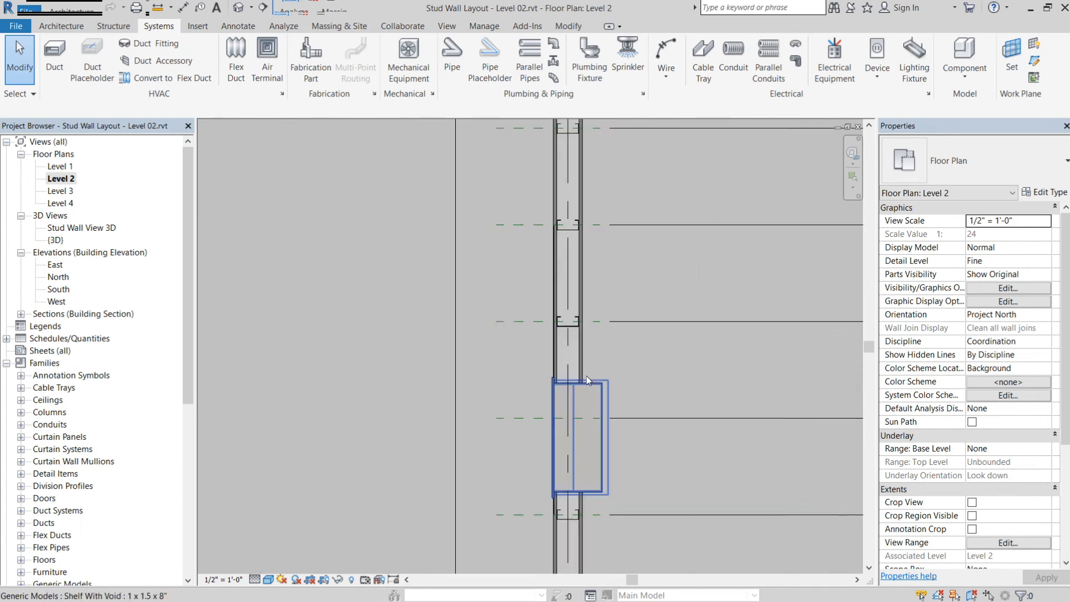
scroll(587, 377, down, 3)
scroll(576, 326, up, 4)
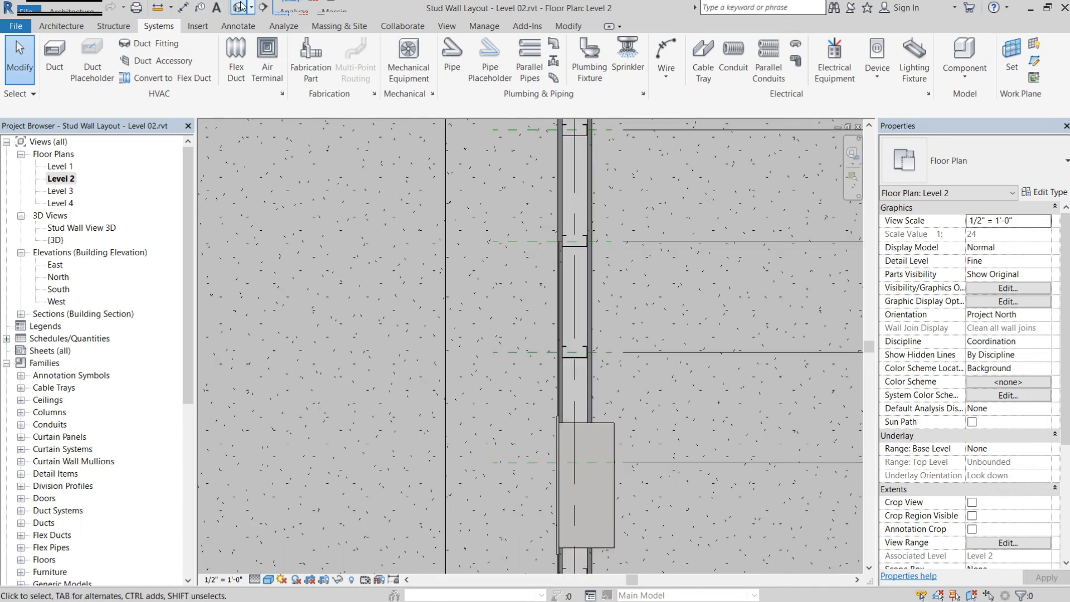
click(262, 7)
click(511, 205)
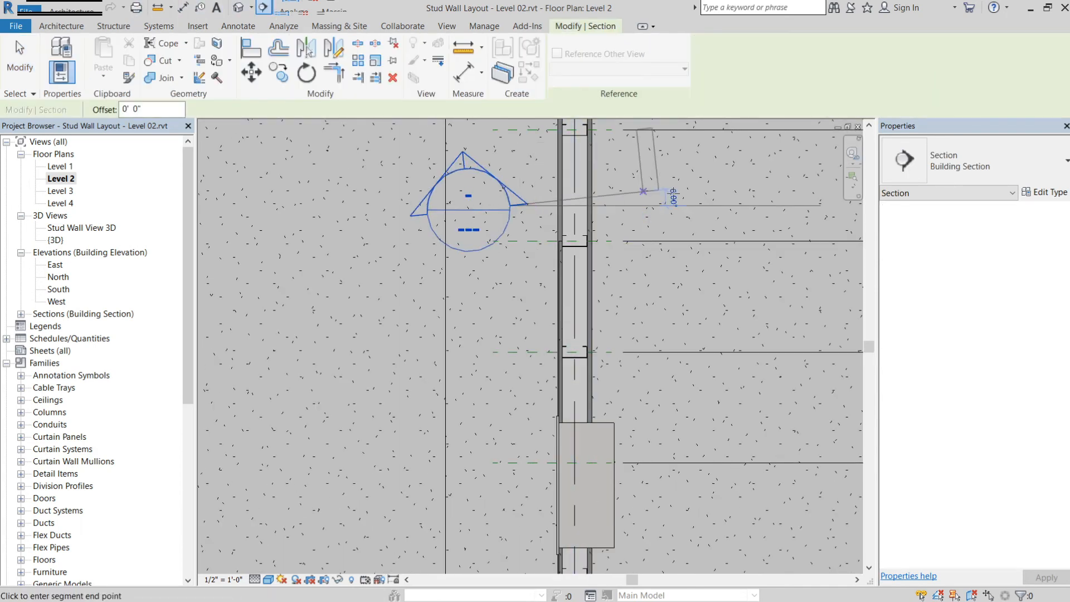
click(670, 206)
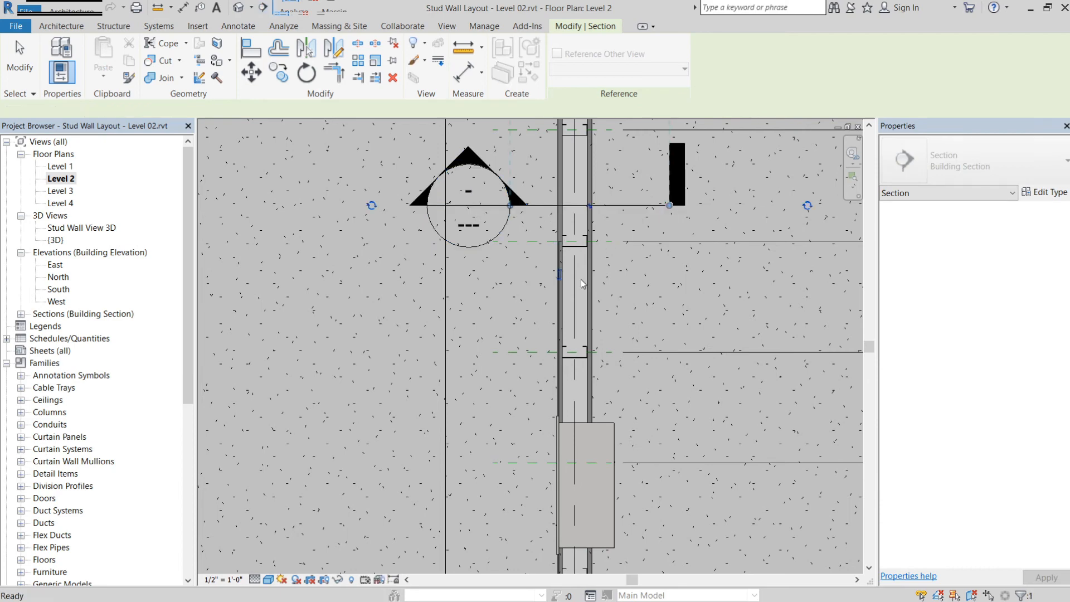
click(560, 275)
click(688, 319)
Step: Shorten the new section's far clip depth to about 1'-7", ending just before the shelf
scroll(696, 368, down, 2)
middle_drag(700, 374, 575, 248)
click(448, 159)
scroll(557, 206, down, 3)
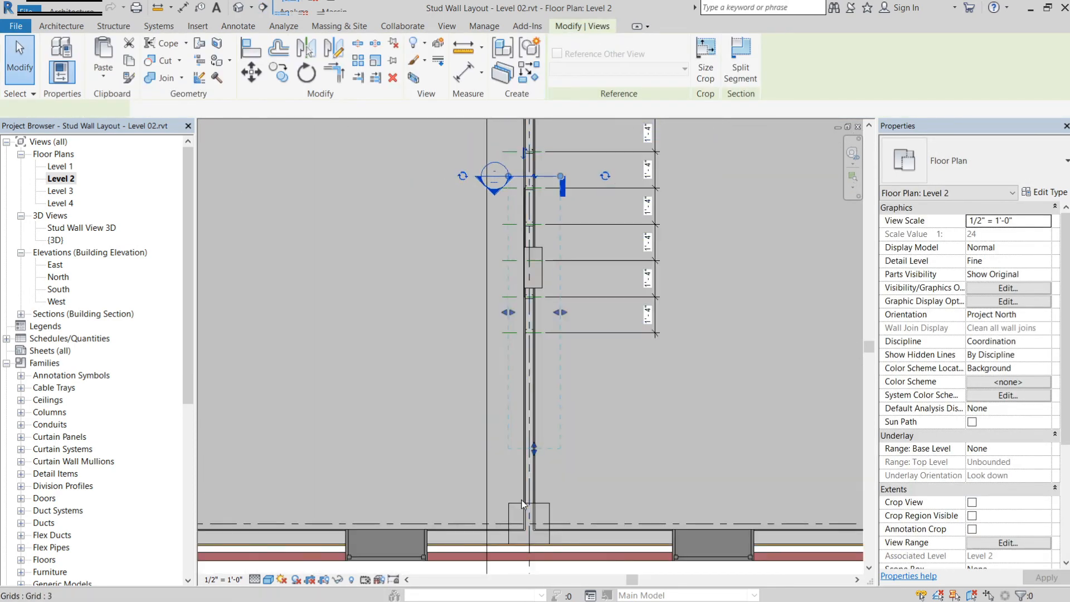
drag(558, 220, 558, 219)
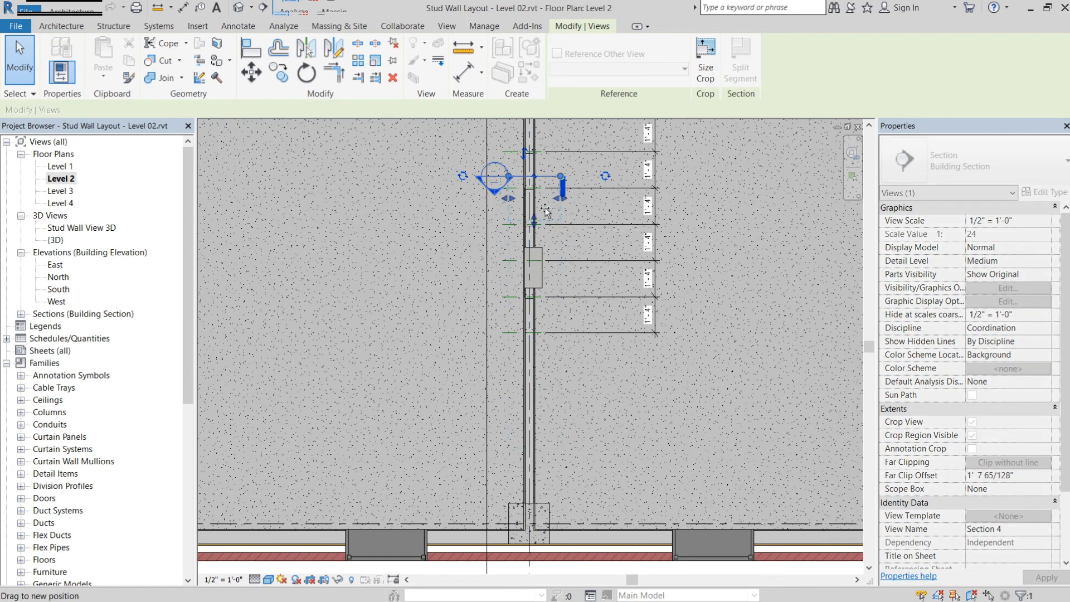
scroll(427, 171, up, 3)
click(450, 277)
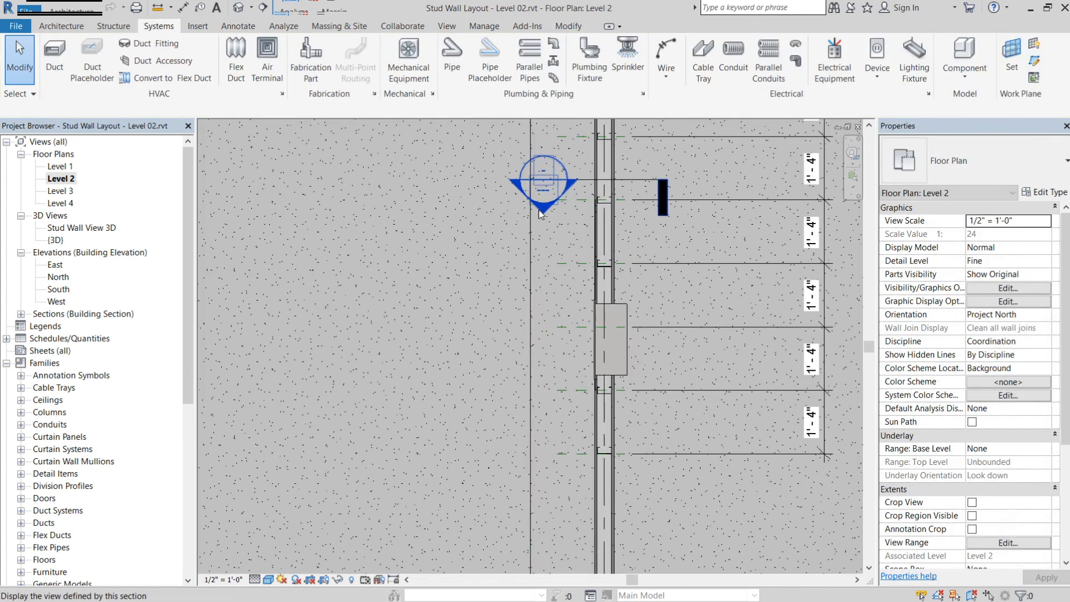
Step: Open the new section's view, set its detail level to Fine, and inspect the pipes inside the wall
double_click(541, 215)
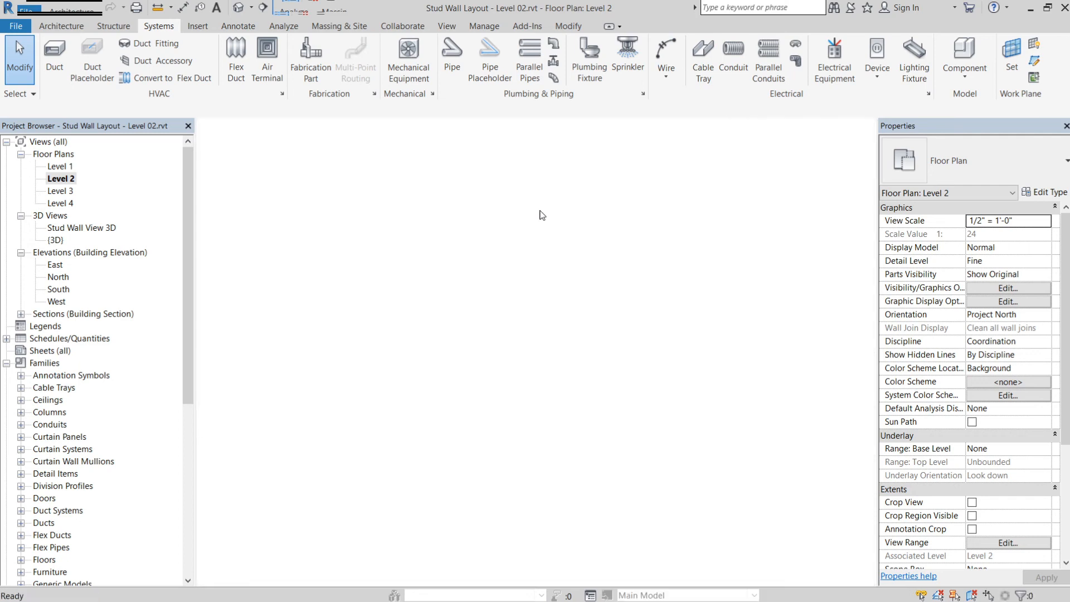
scroll(552, 357, up, 5)
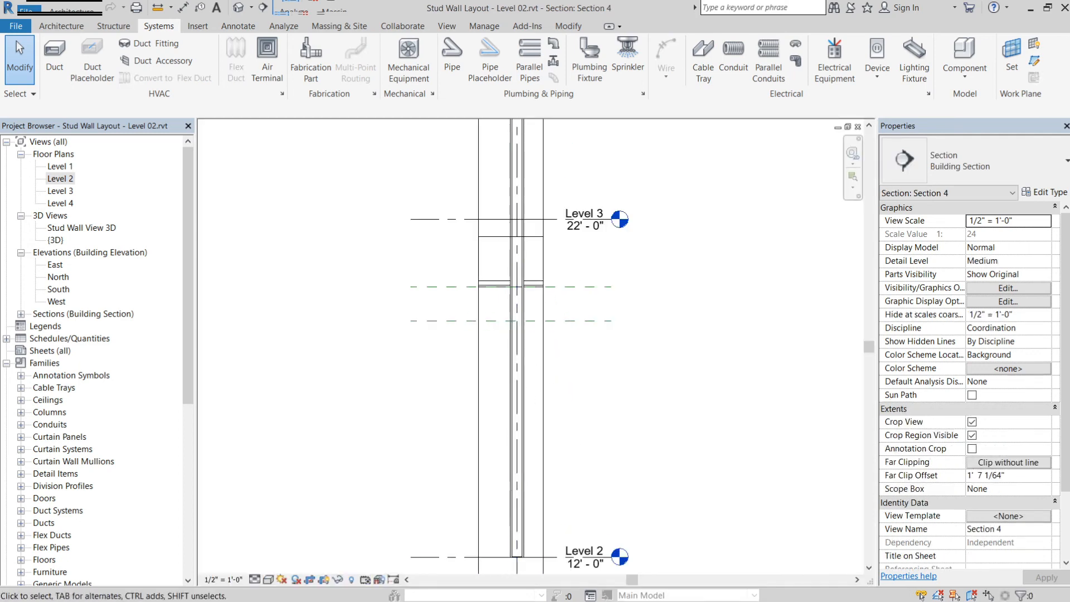
click(258, 580)
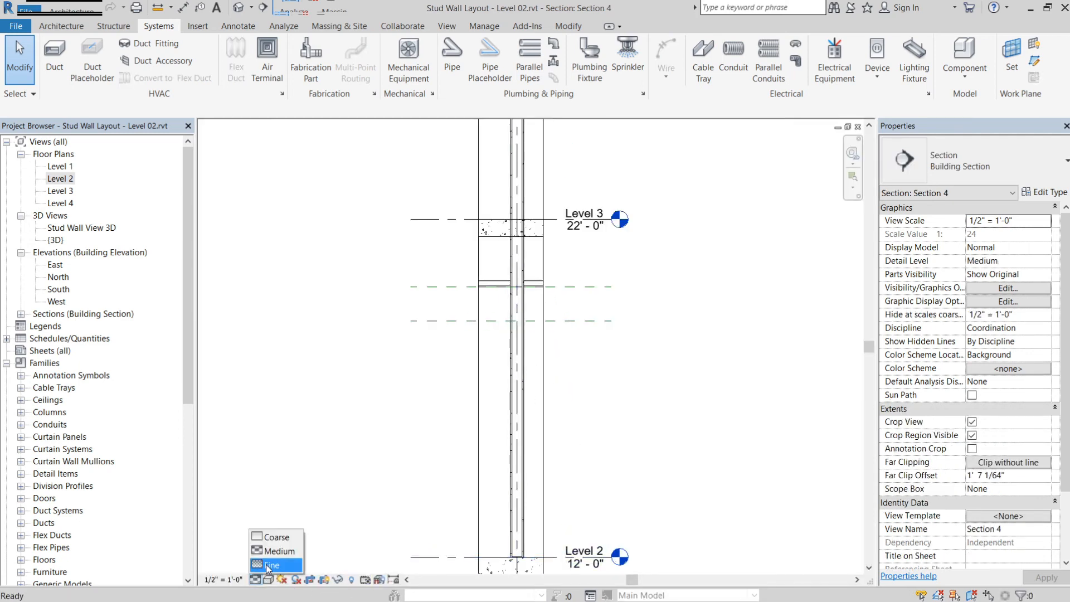
click(271, 570)
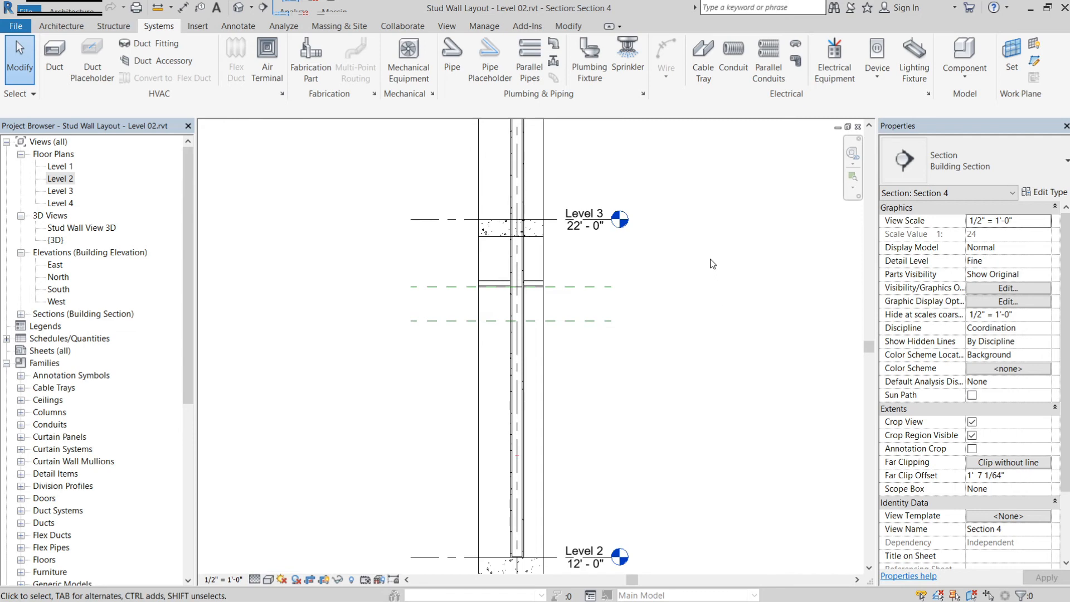
middle_drag(716, 265, 670, 181)
scroll(710, 440, down, 3)
scroll(654, 168, down, 1)
middle_drag(665, 218, 679, 344)
scroll(595, 325, up, 7)
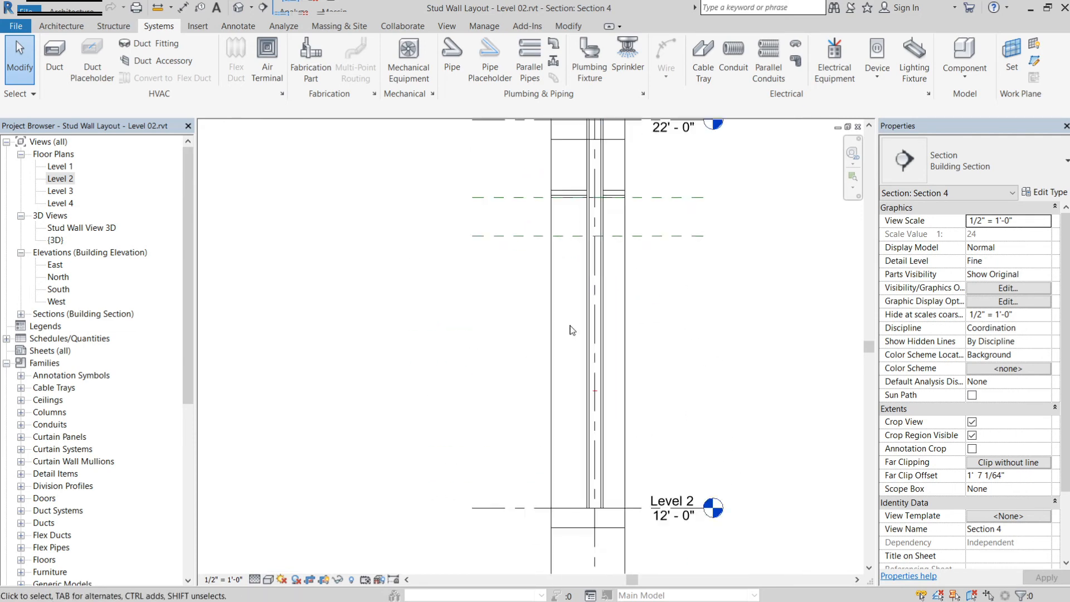
scroll(571, 330, up, 1)
scroll(624, 383, up, 6)
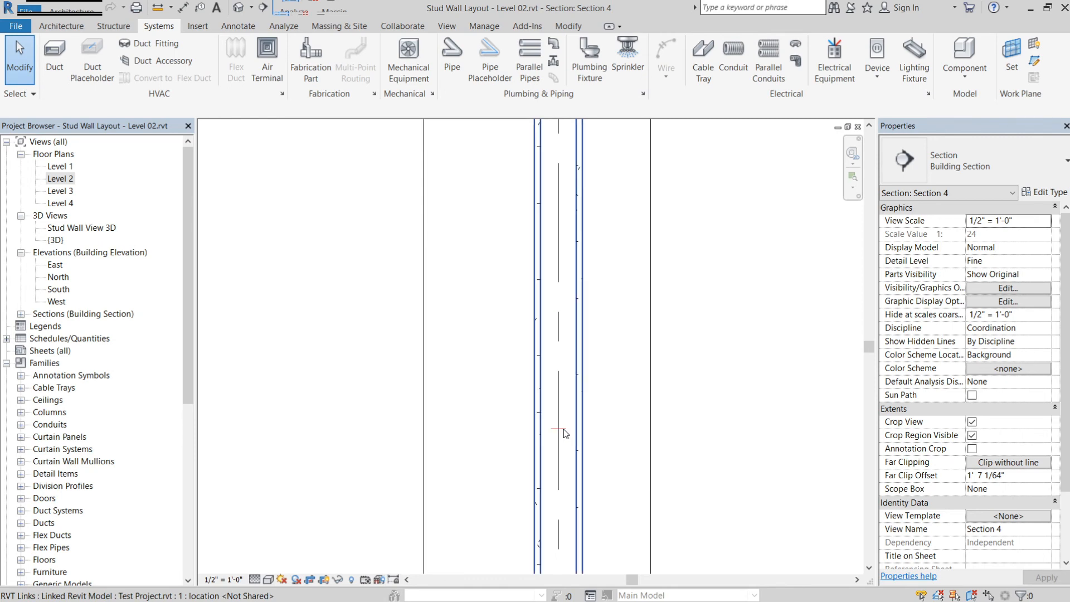
Step: In the Level 2 floor plan, move the section line closer to the shelf so its depth includes the shelf, and reopen the section view
double_click(62, 178)
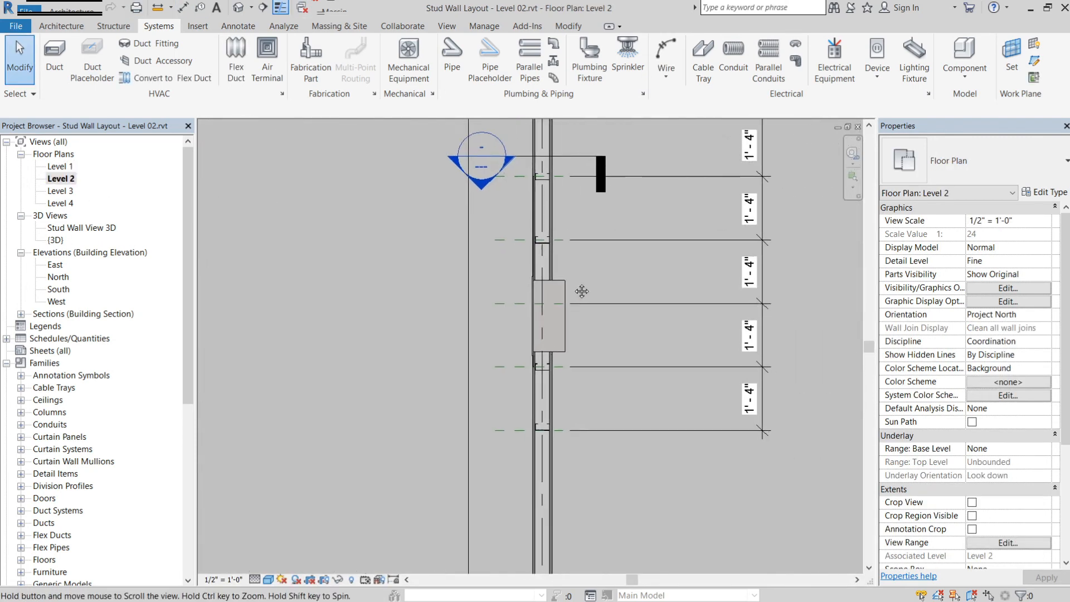
middle_drag(582, 291, 577, 283)
scroll(576, 281, down, 2)
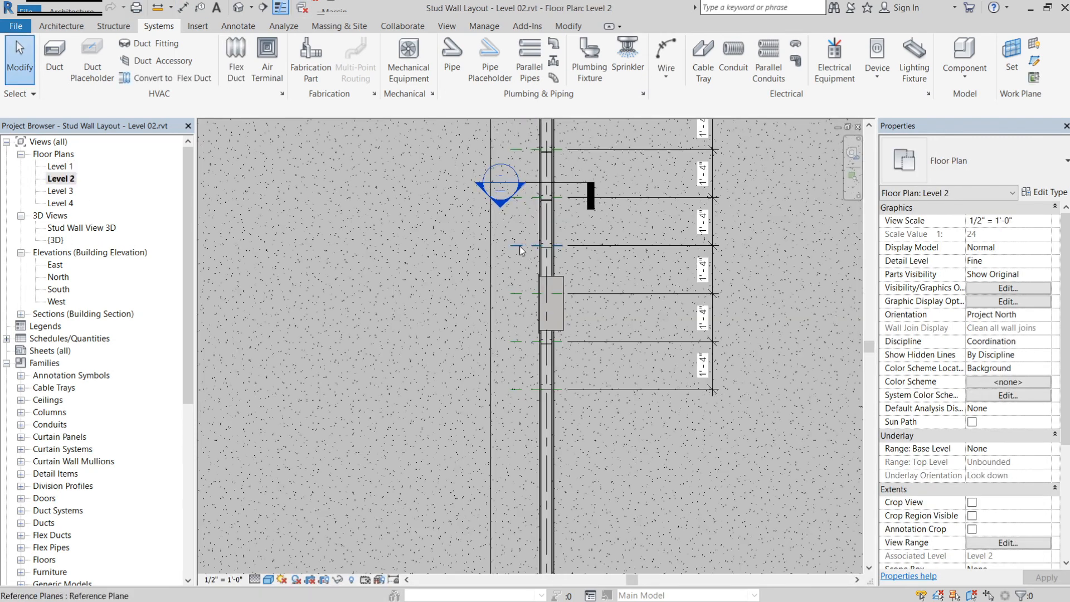
scroll(518, 246, down, 4)
scroll(526, 296, up, 5)
middle_drag(509, 253, 498, 354)
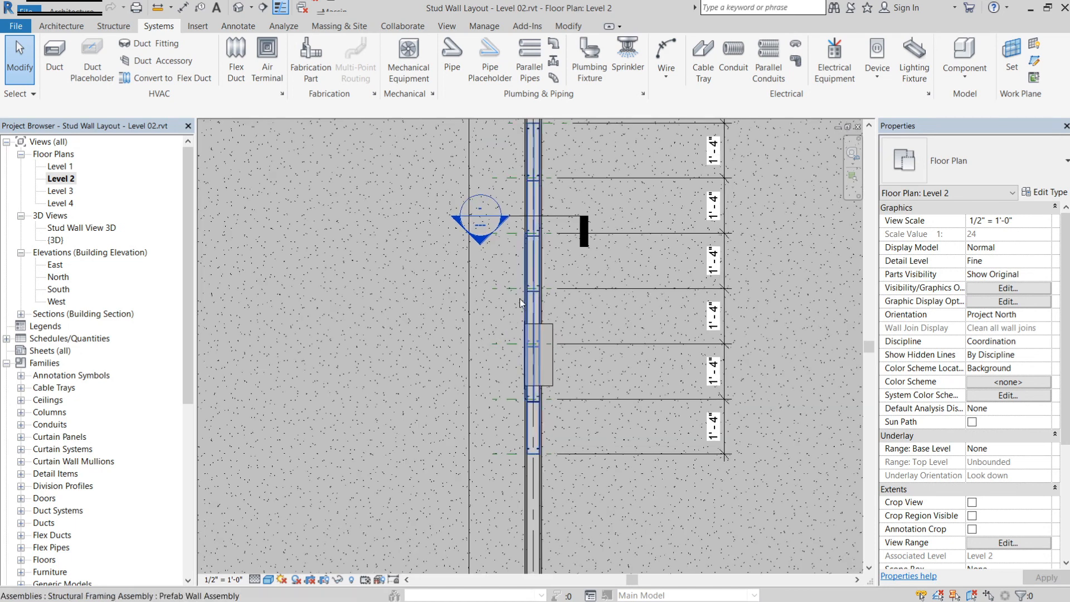
drag(484, 137, 605, 443)
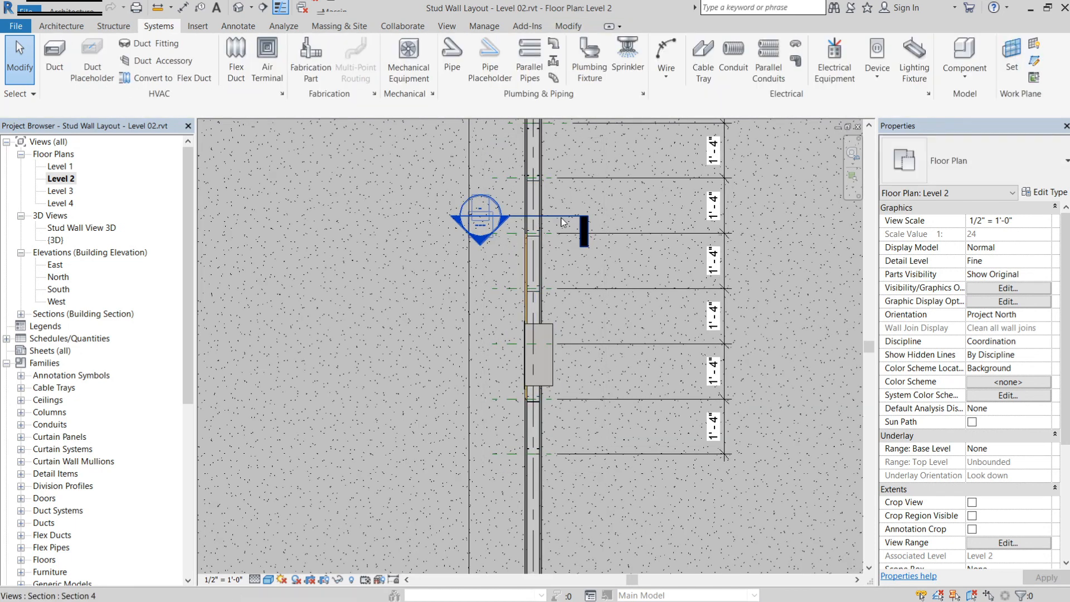
click(555, 216)
drag(559, 240, 560, 263)
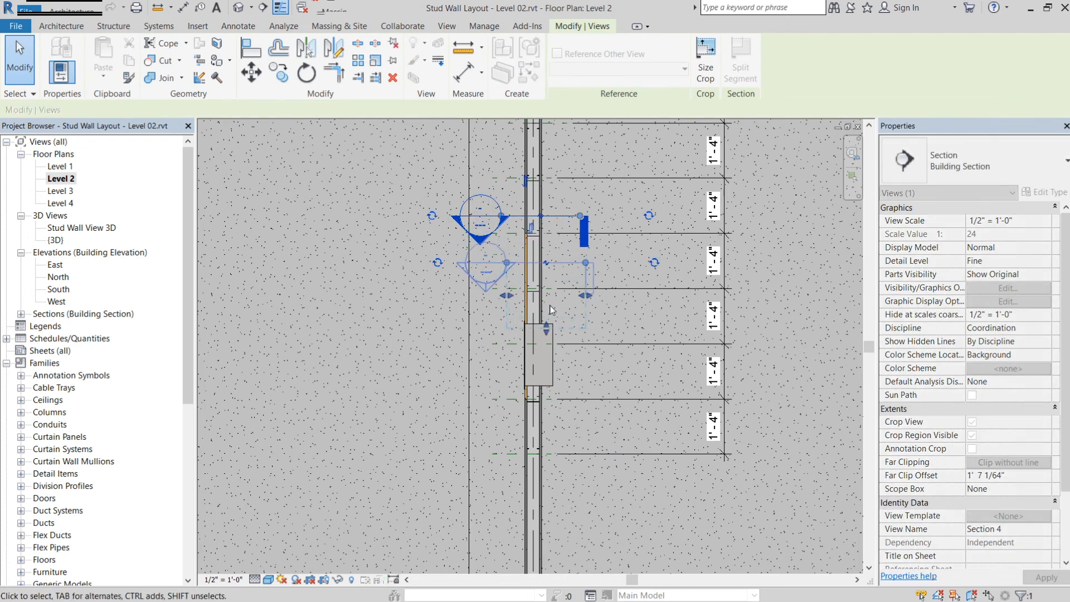
click(549, 306)
double_click(485, 286)
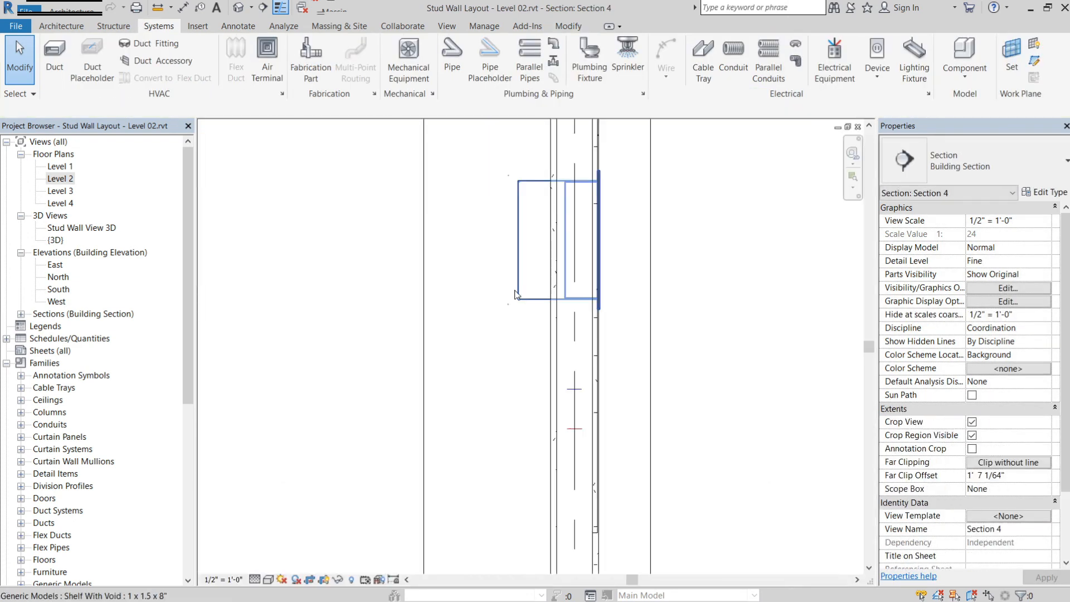
scroll(578, 406, up, 1)
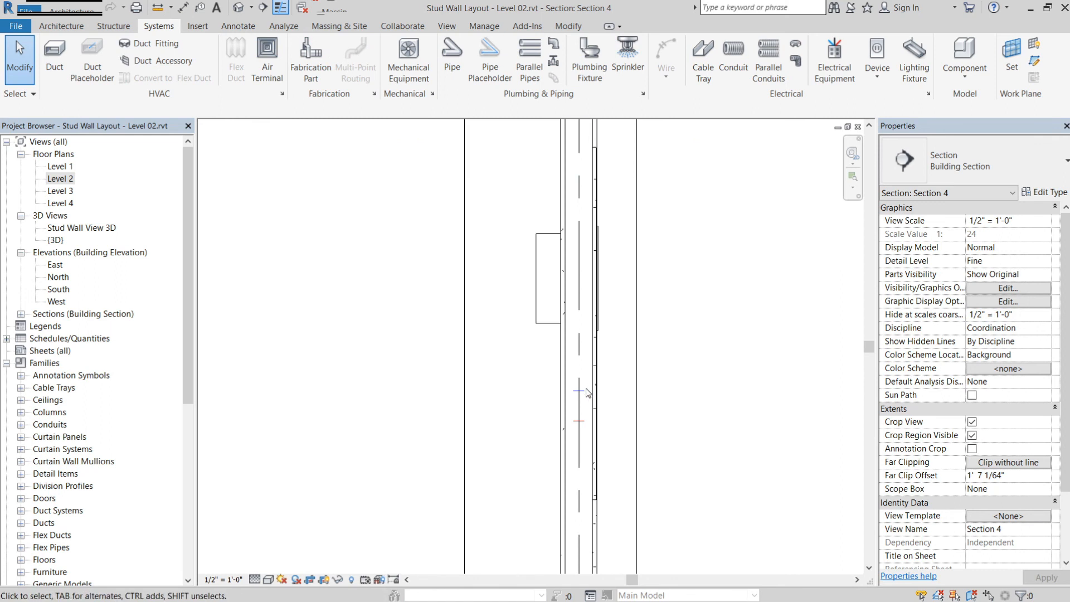
Step: Set the section view's visual style to Consistent Colors and its detail level to Fine
click(268, 580)
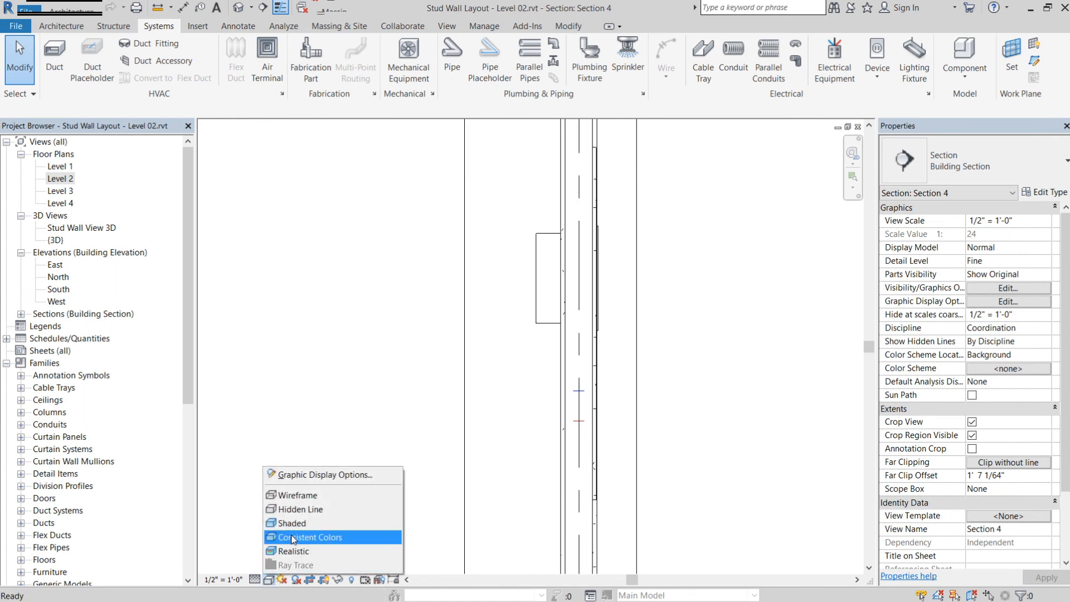
click(312, 538)
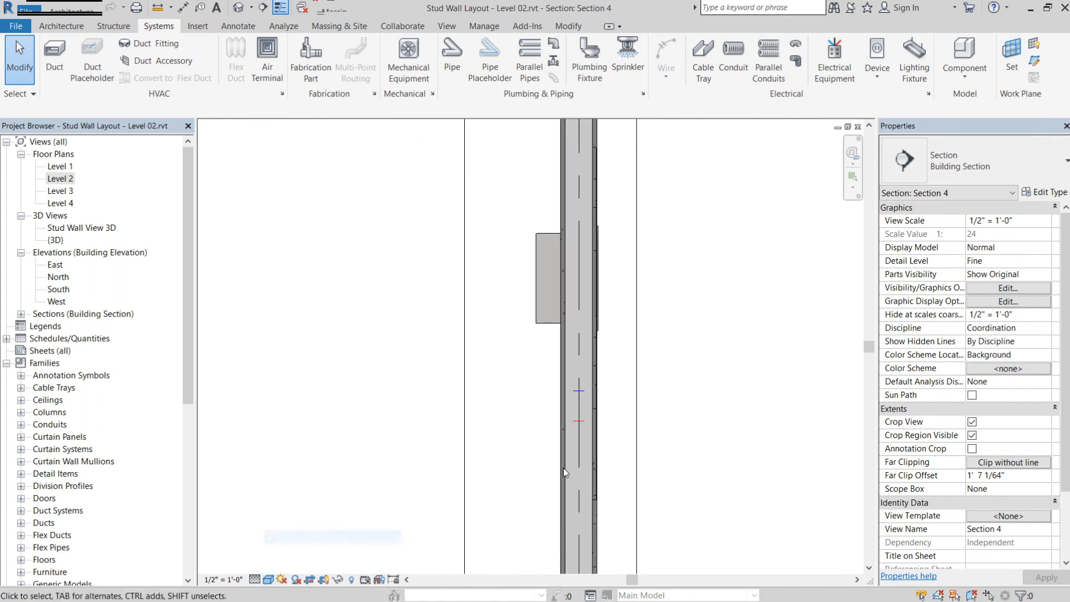
click(255, 580)
click(268, 565)
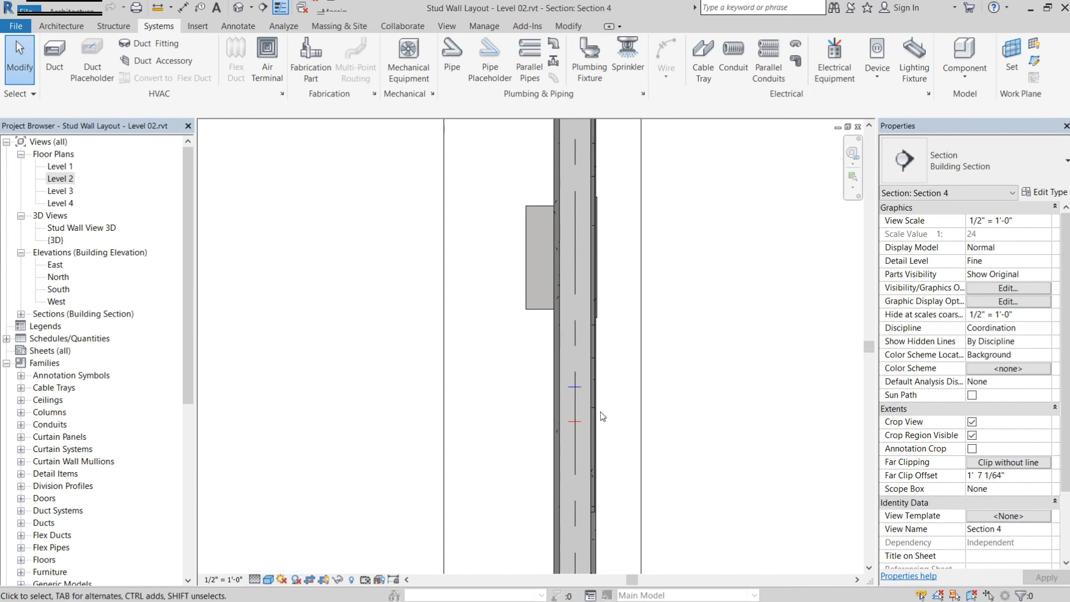
scroll(580, 387, up, 2)
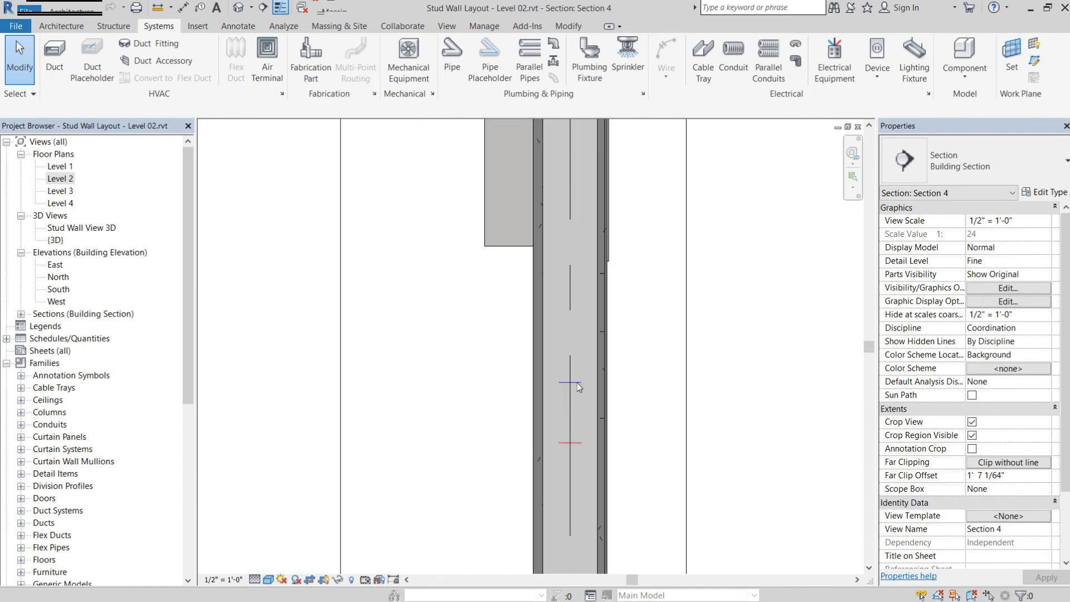
Step: In the Level 2 floor plan, select the elements around the shelf and filter out Structural Framing, keeping only Pipes and Pipe Fittings
key(ctrl+Tab)
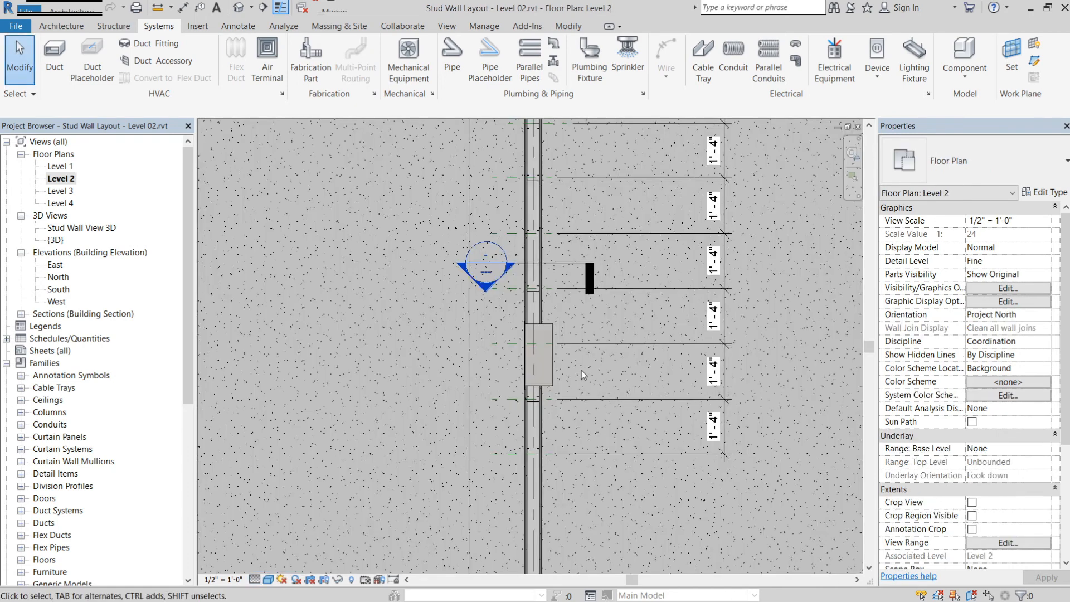
scroll(533, 272, up, 1)
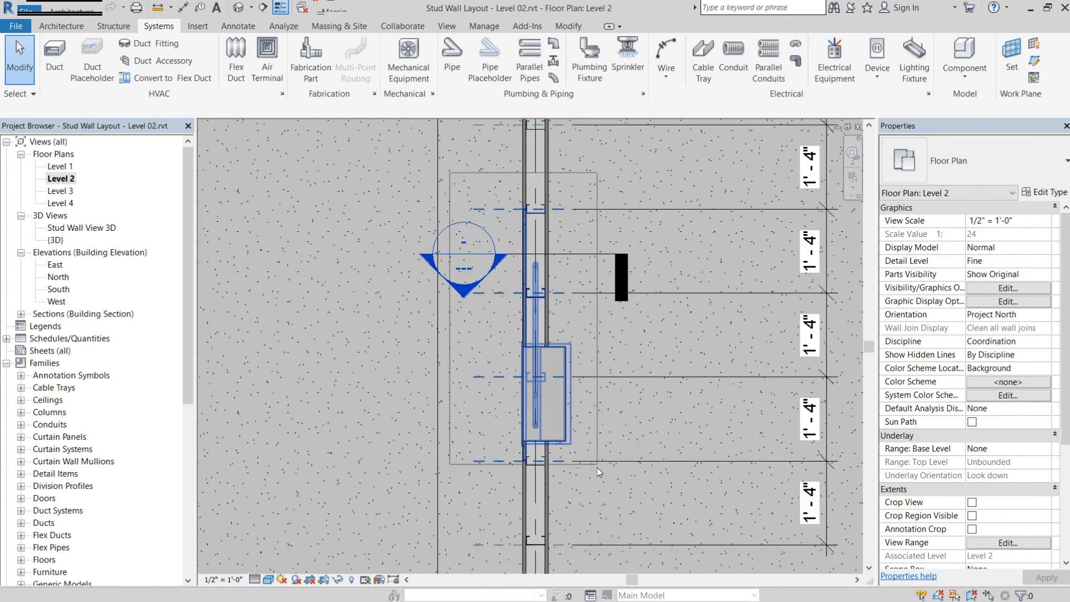
click(572, 437)
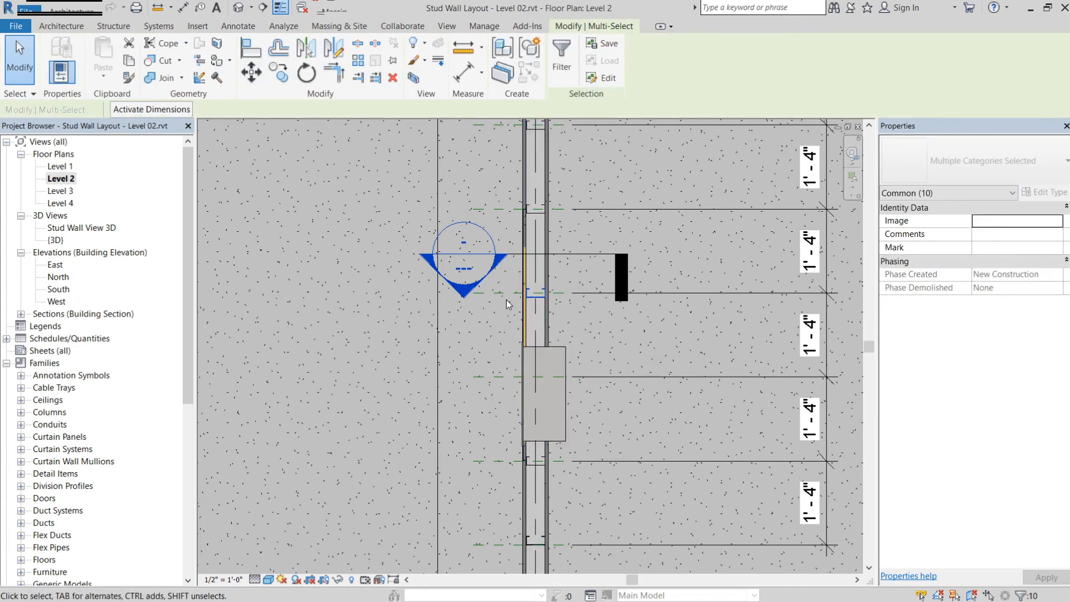
click(562, 56)
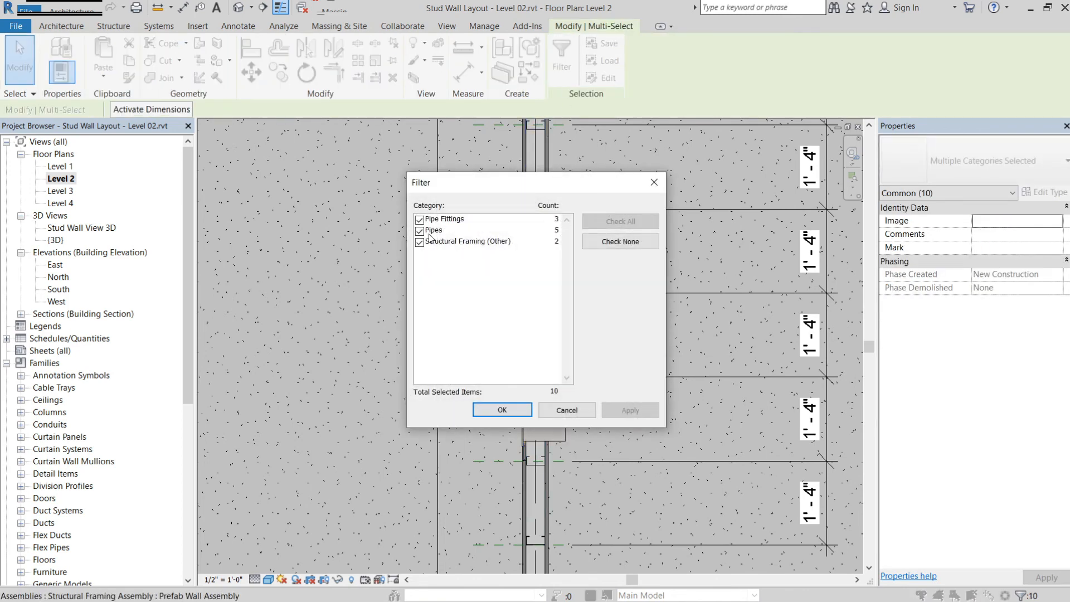
click(420, 242)
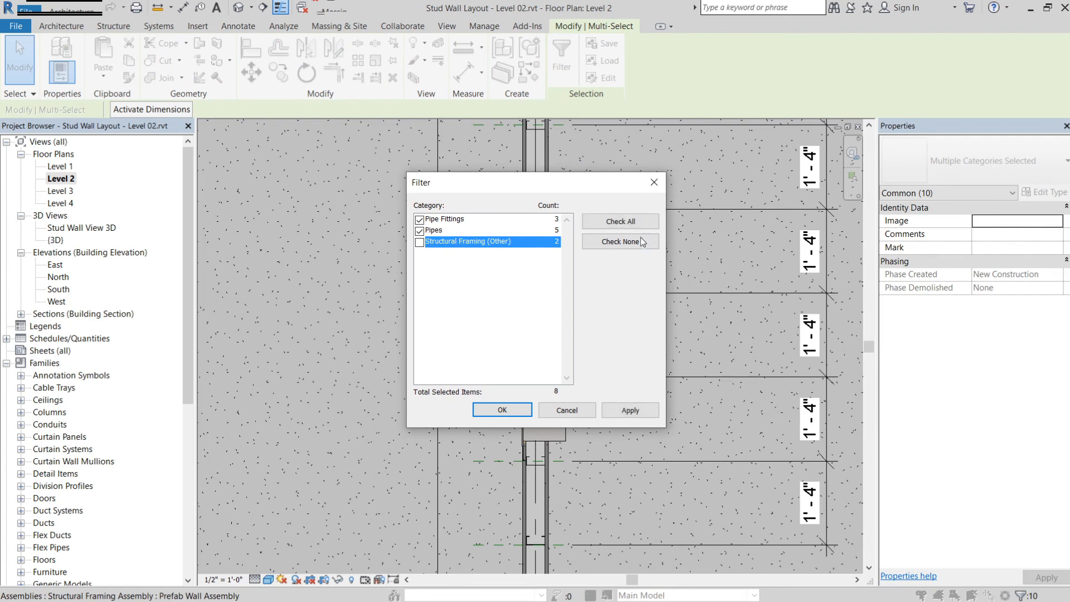
click(502, 410)
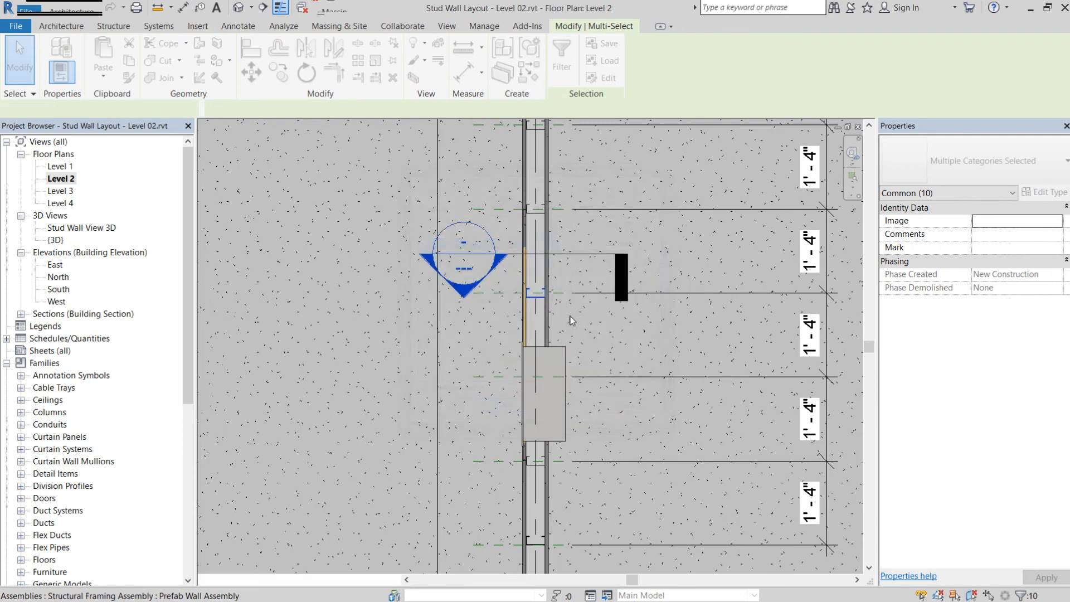
Step: Move the selected pipes and fittings about 6" out of the stud wall, to the side opposite the shelf's projection
key(m)
key(v)
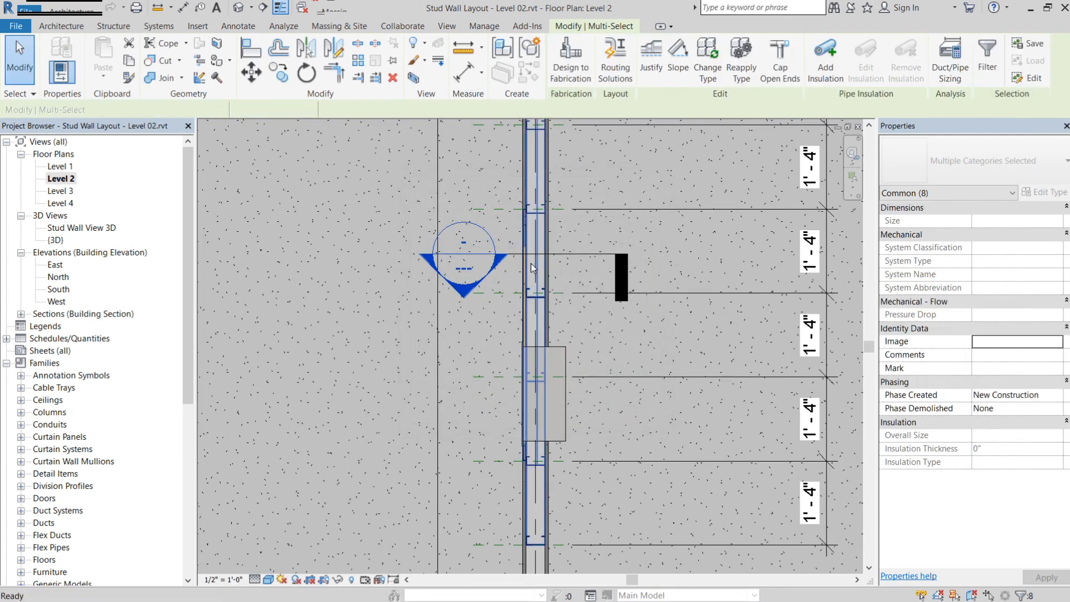
click(534, 281)
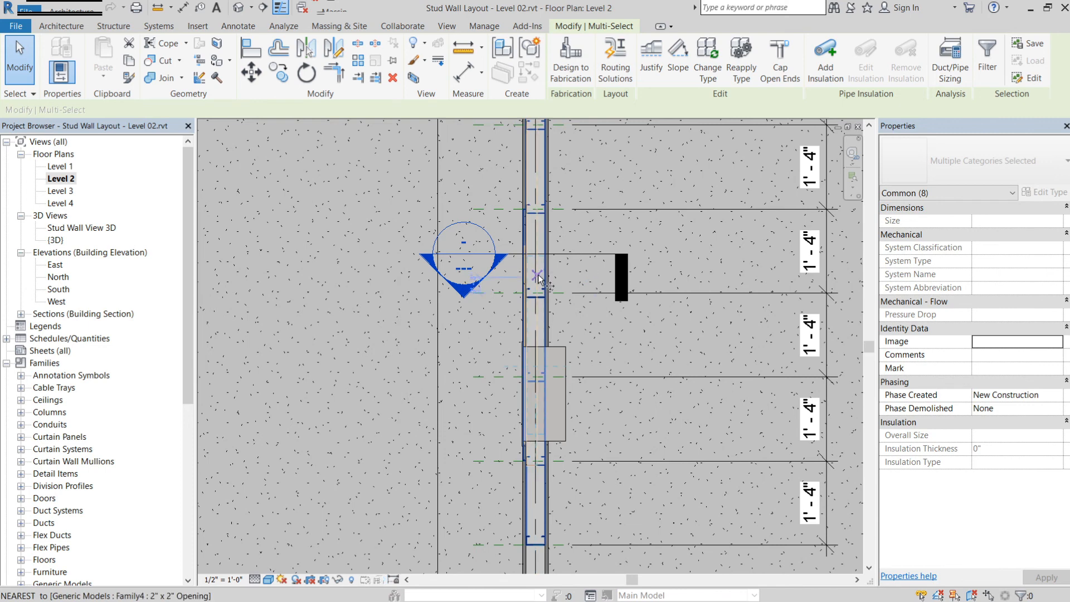
click(505, 277)
key(Escape)
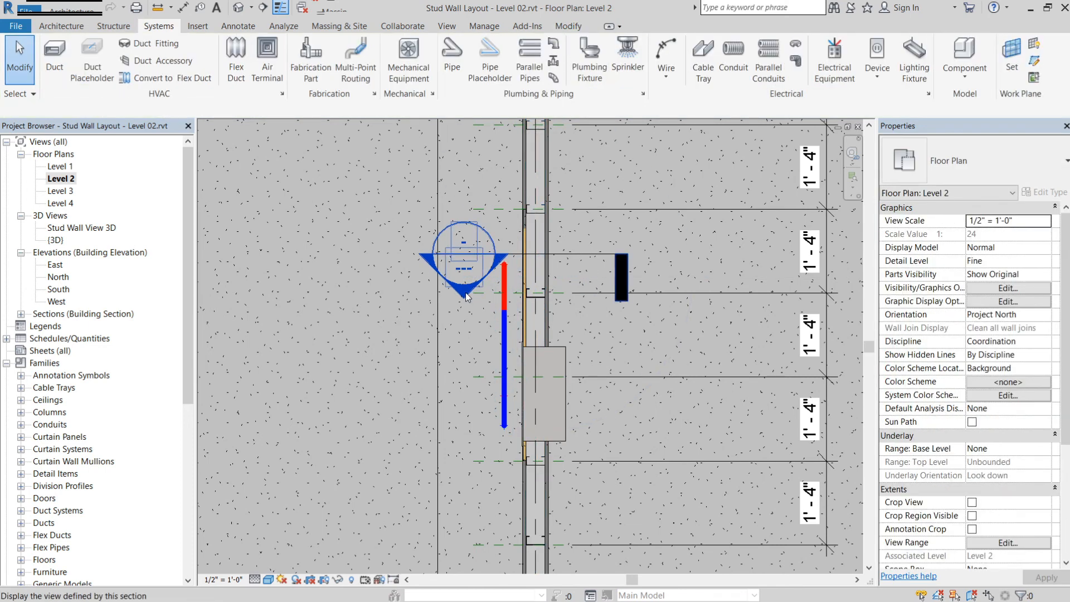
Step: Shift the section line sideways along its length so it spans the moved pipes, and open its section view
click(589, 254)
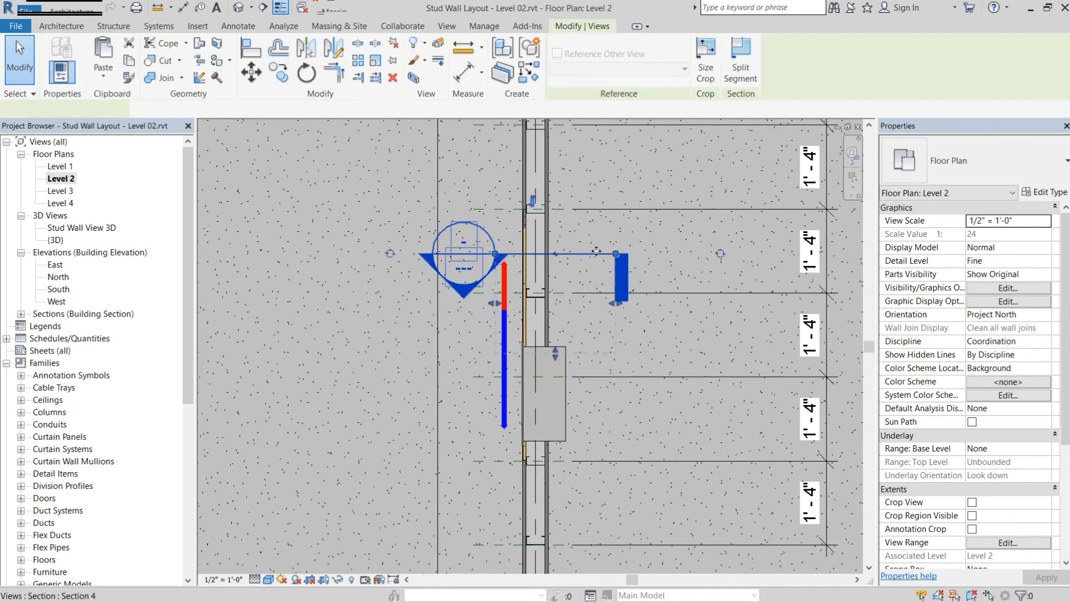
drag(591, 254, 539, 252)
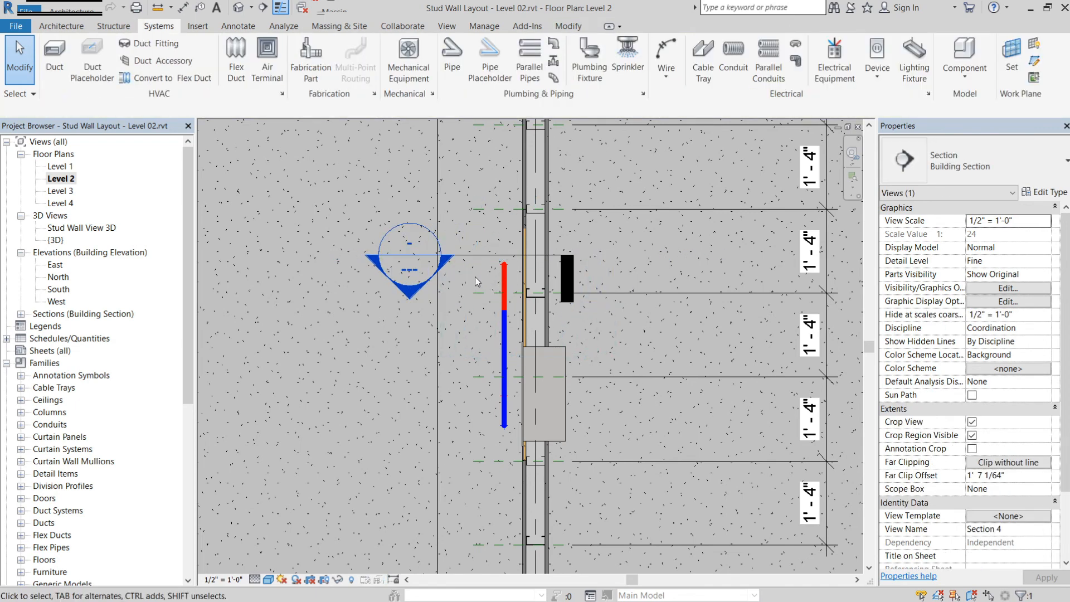
double_click(411, 253)
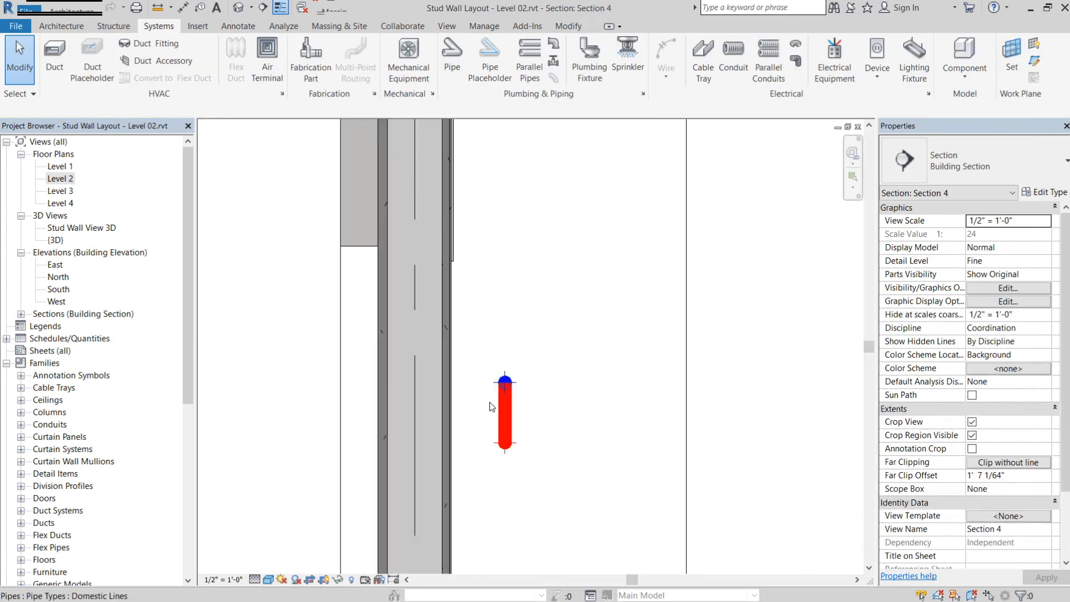
Step: Draw a 3/4" horizontal hot water pipe from the upper end of the short vertical hot pipe, running away from the wall
scroll(509, 345, up, 3)
click(509, 346)
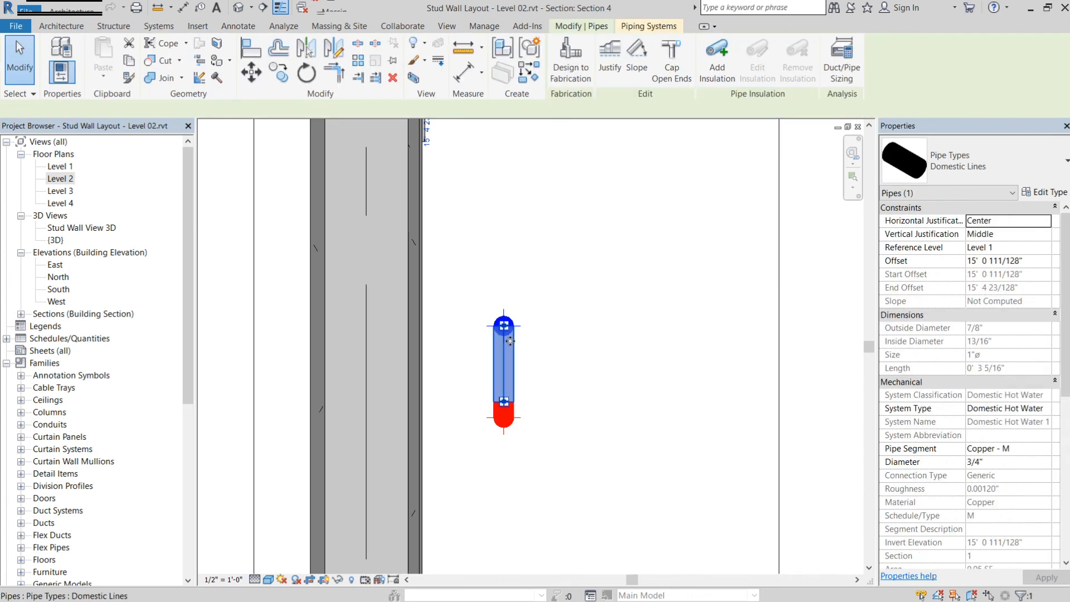
scroll(509, 346, up, 1)
right_click(502, 324)
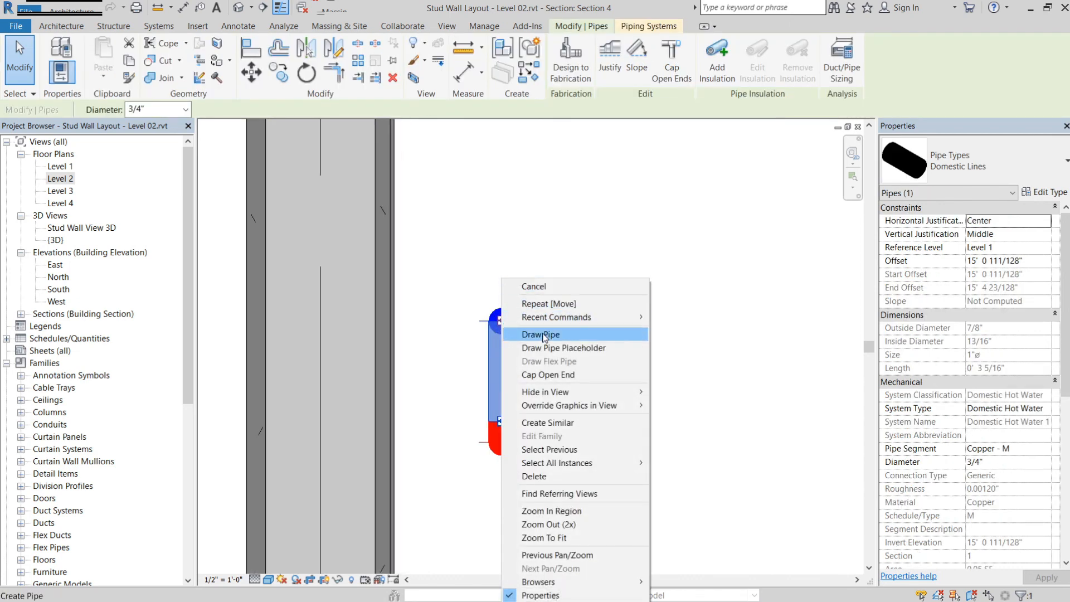
click(607, 290)
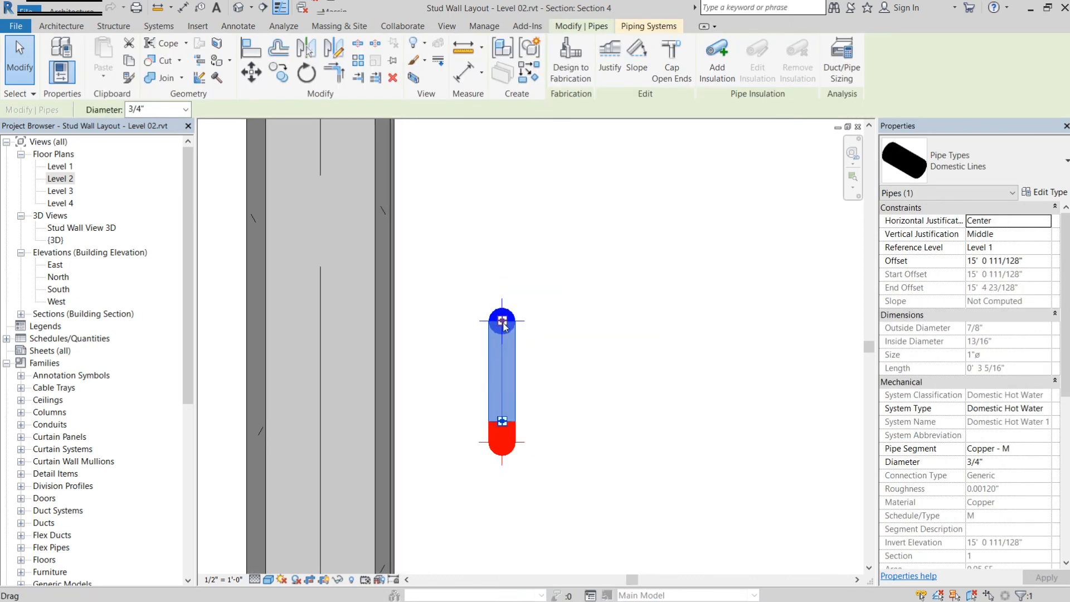
right_click(504, 323)
click(567, 334)
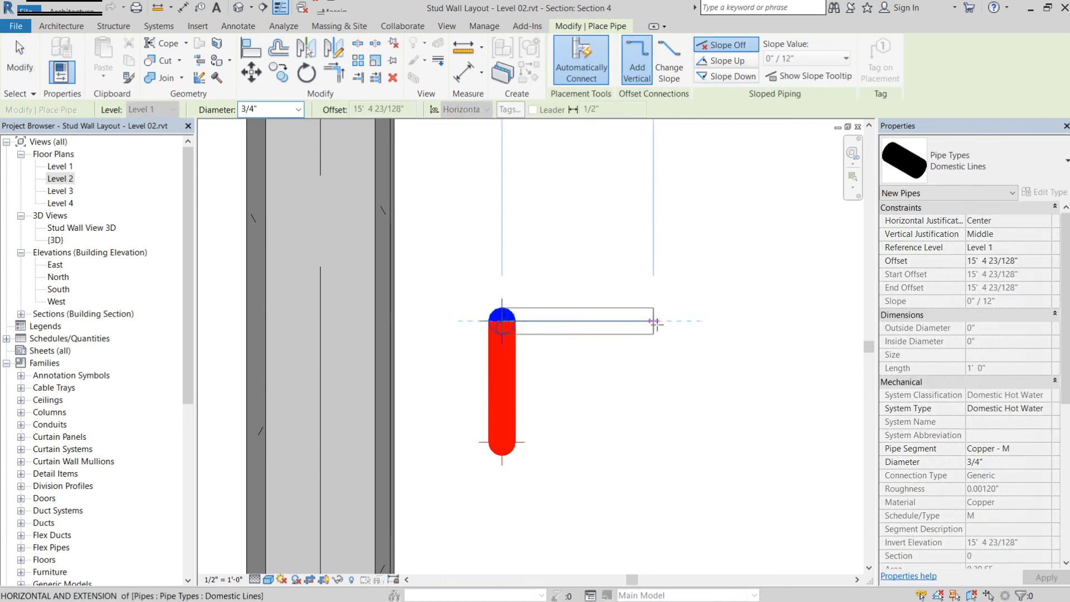
click(676, 322)
key(Escape)
key(Escape)
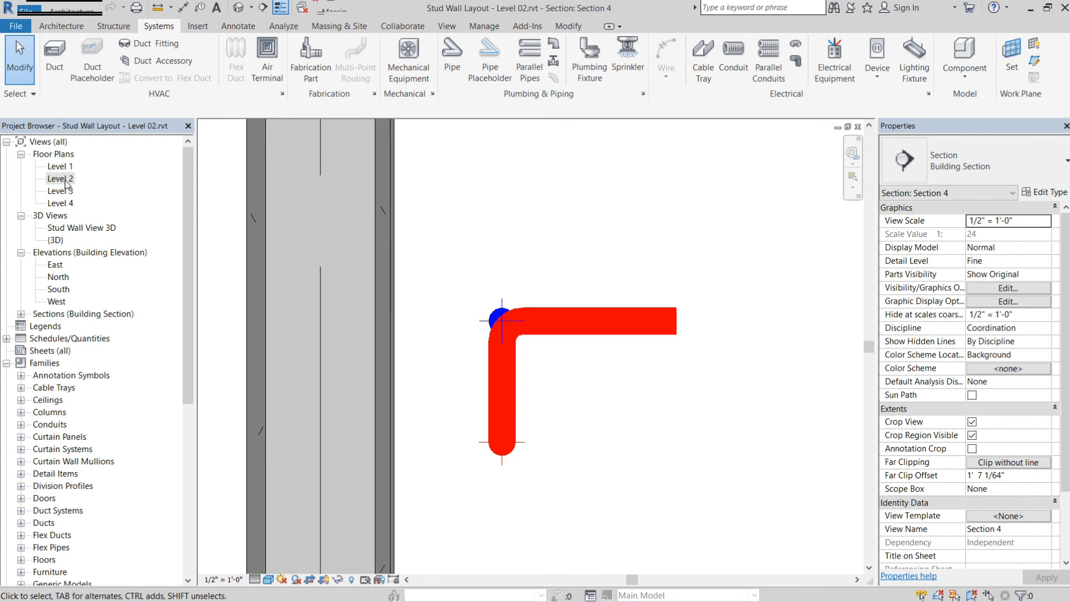
Step: Draw a 3/4" horizontal cold water pipe from the open end of the cold line, running away from the wall slightly past the hot stub
click(500, 315)
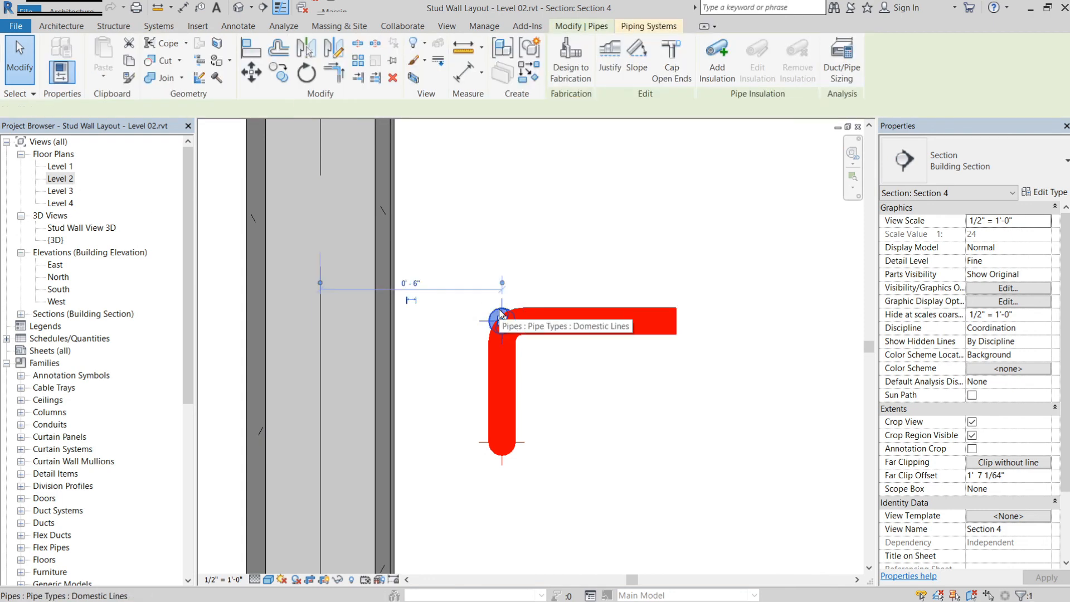
right_click(500, 315)
click(546, 334)
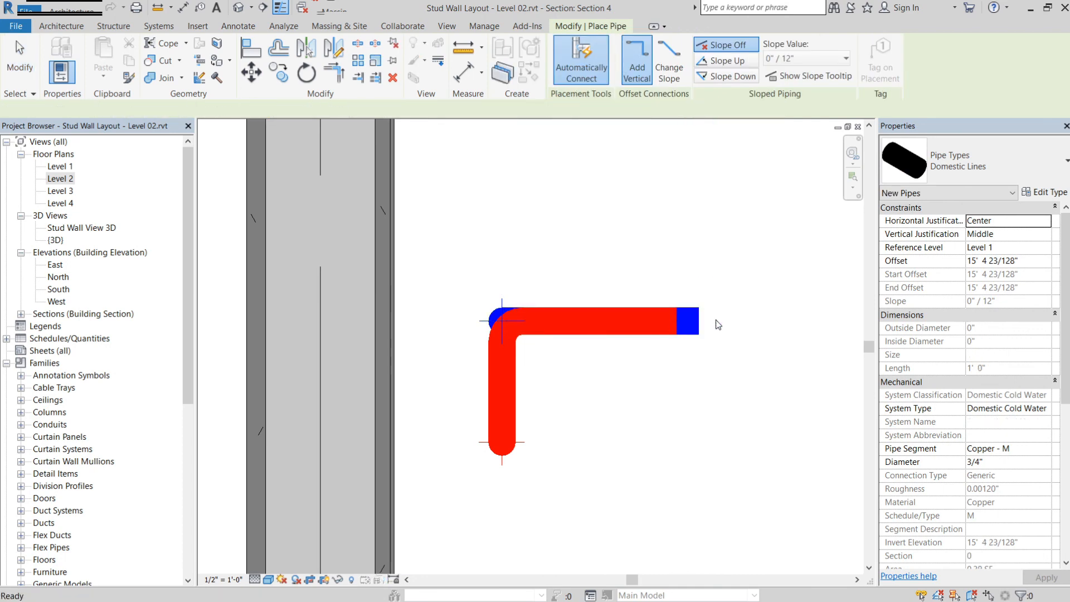
key(Escape)
key(Escape)
Step: Open the default 3D view and examine the hot and cold pipe stubs beside the wall panel
click(242, 10)
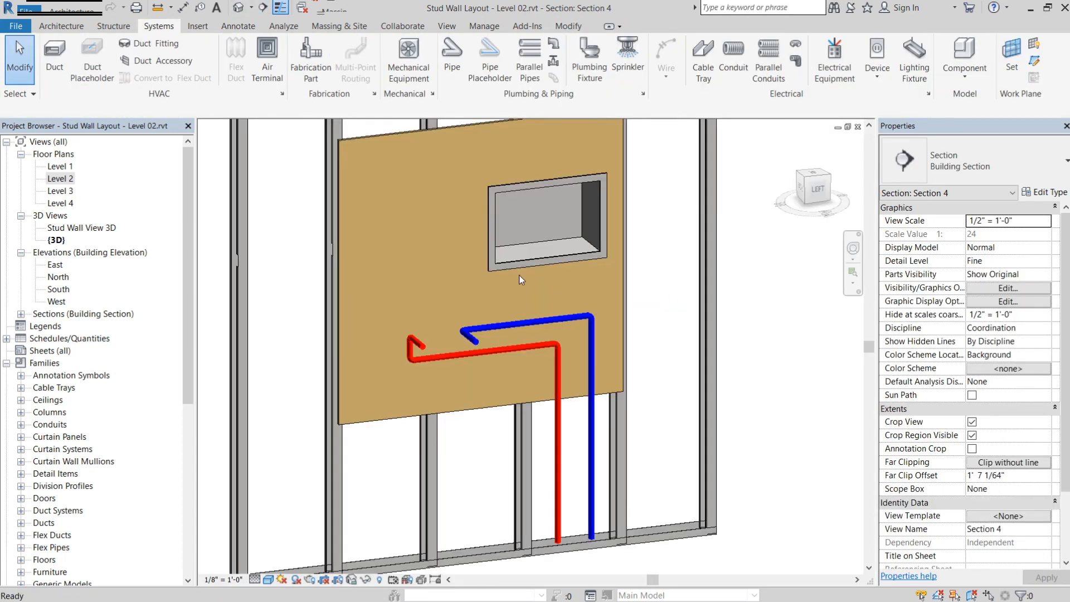
scroll(483, 339, up, 1)
scroll(497, 352, up, 1)
middle_drag(497, 353, 514, 314)
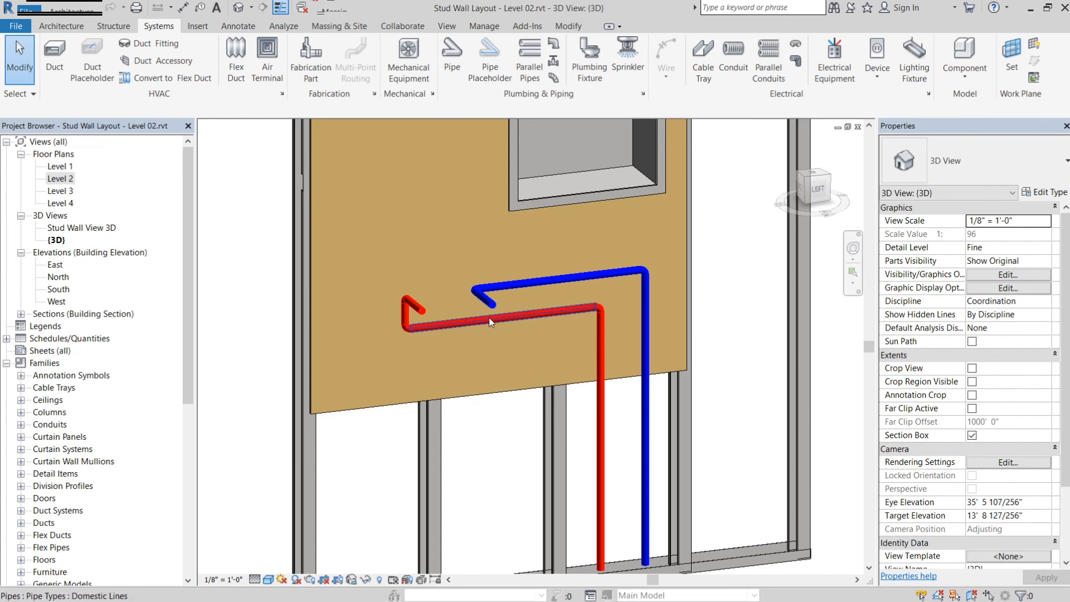